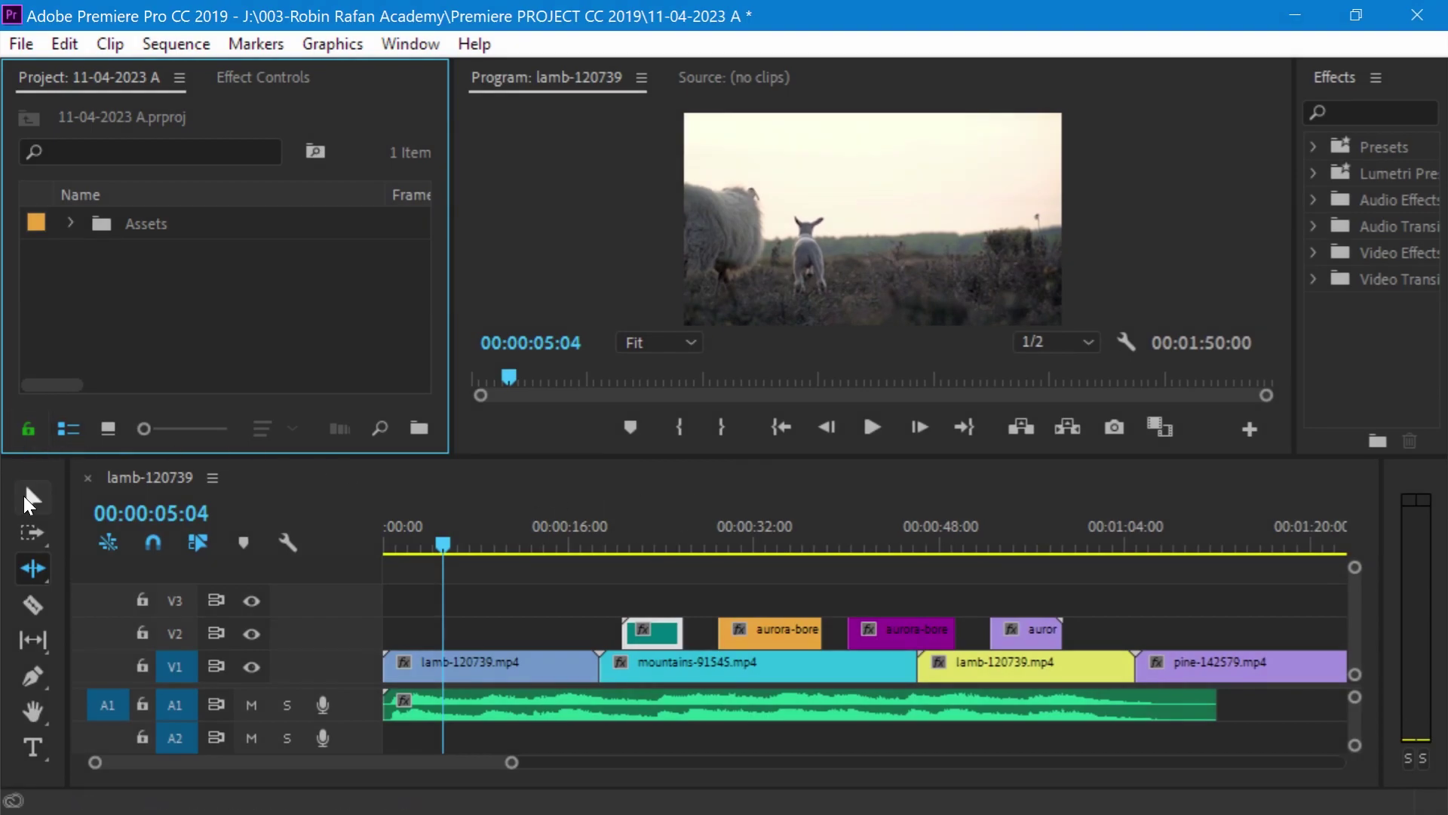
Step: With the Selection Tool, move the purple aurora clip to V3 and trim the V2 aurora clip, then undo both
{"action": "left_click", "coordinate": [28, 501]}
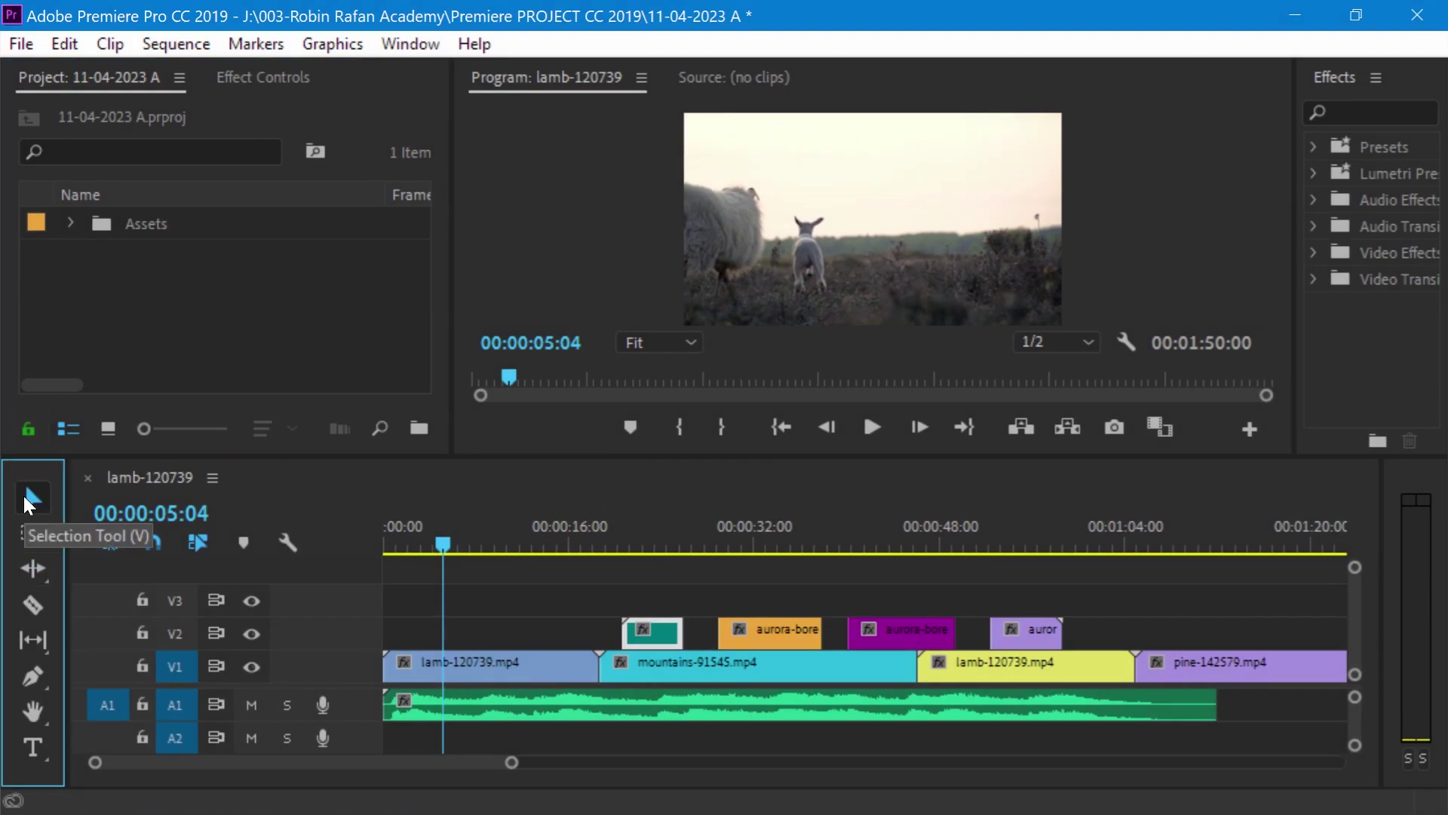
{"action": "left_click", "coordinate": [505, 649]}
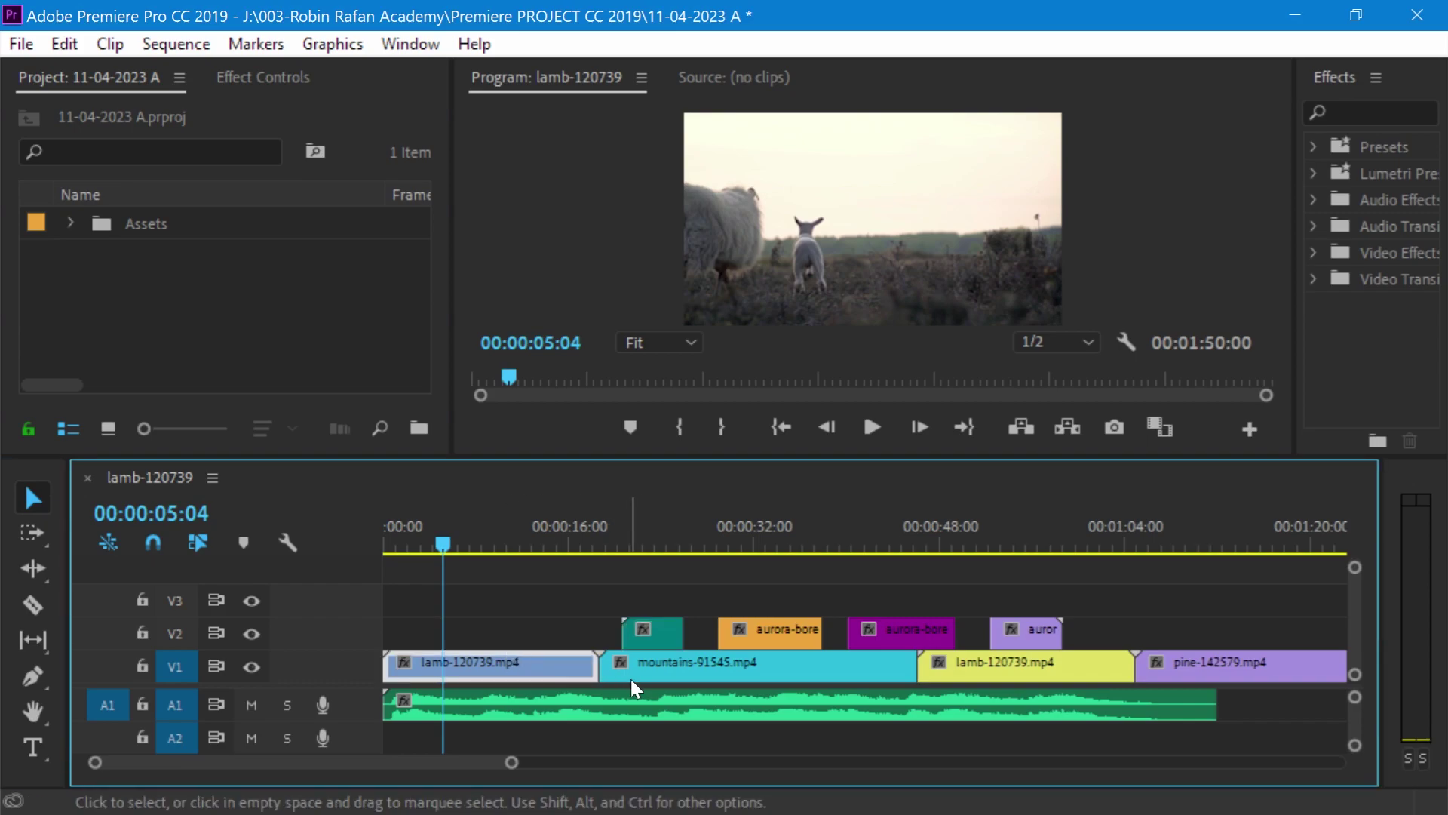
{"action": "left_click", "coordinate": [776, 627]}
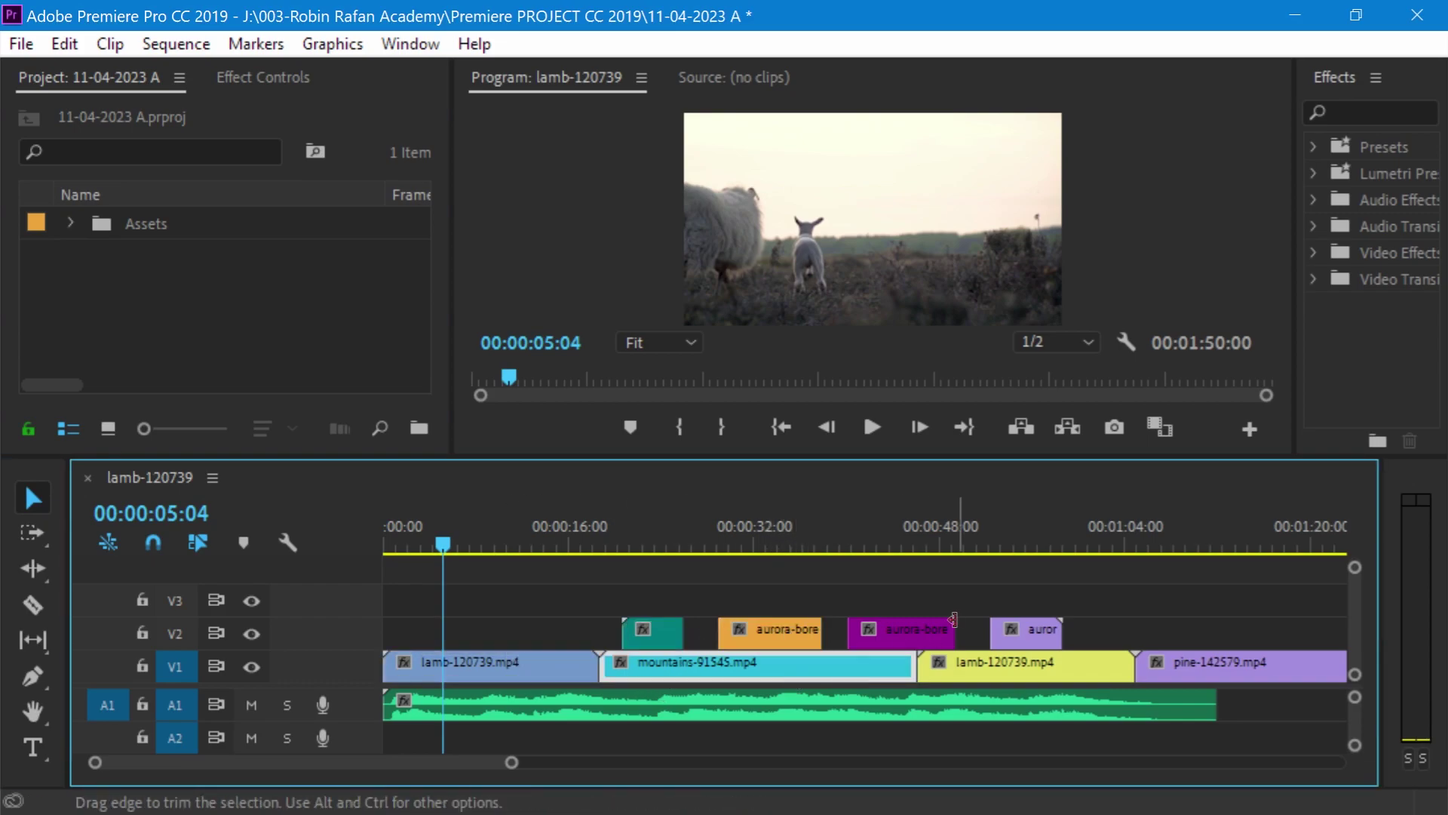
{"action": "left_click_drag", "start_coordinate": [943, 628], "coordinate": [1158, 600]}
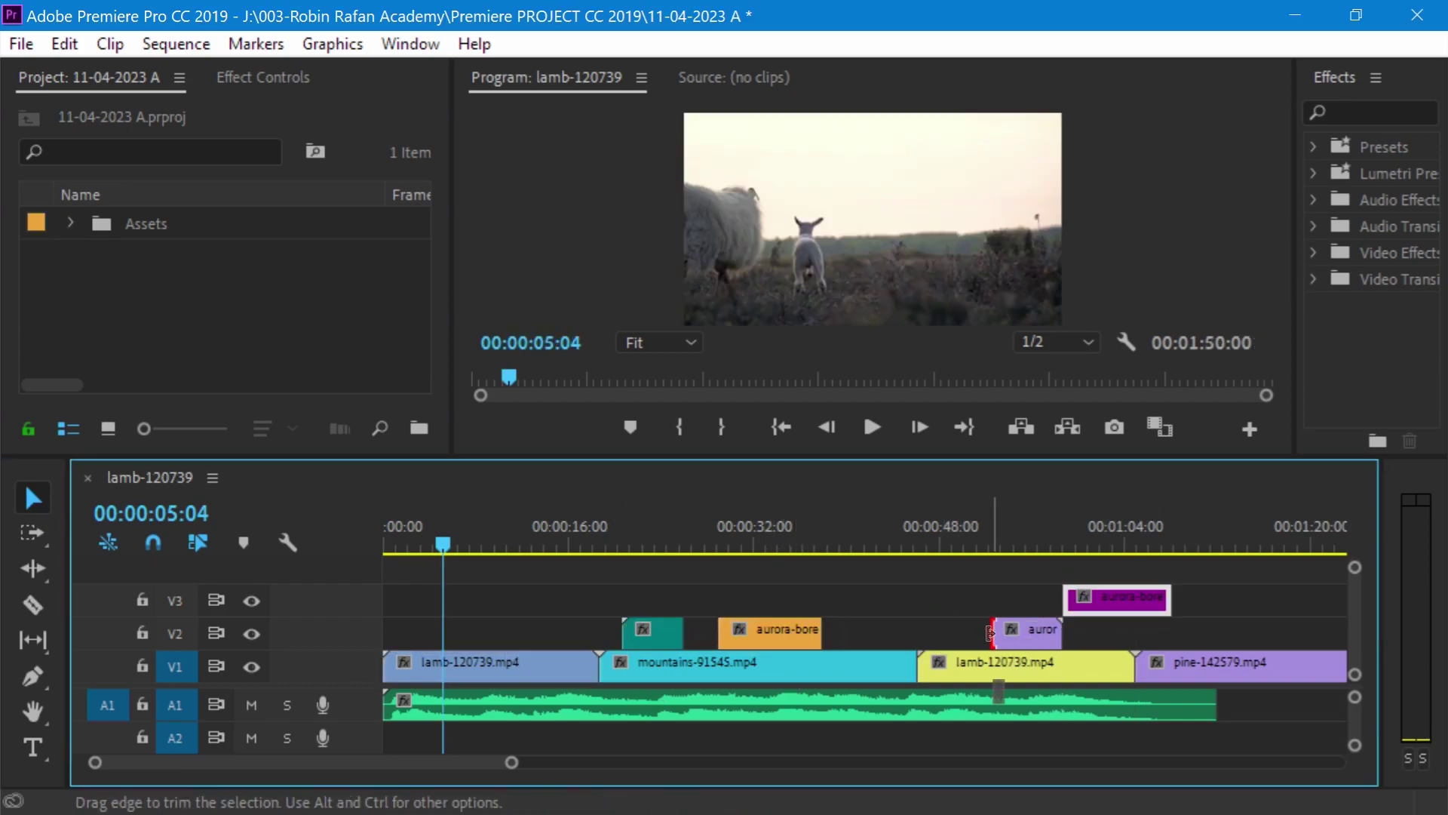
{"action": "mouse_move", "coordinate": [991, 633]}
{"action": "left_mouse_down"}
{"action": "mouse_move", "coordinate": [940, 682]}
{"action": "mouse_move", "coordinate": [1018, 566]}
{"action": "left_mouse_up"}
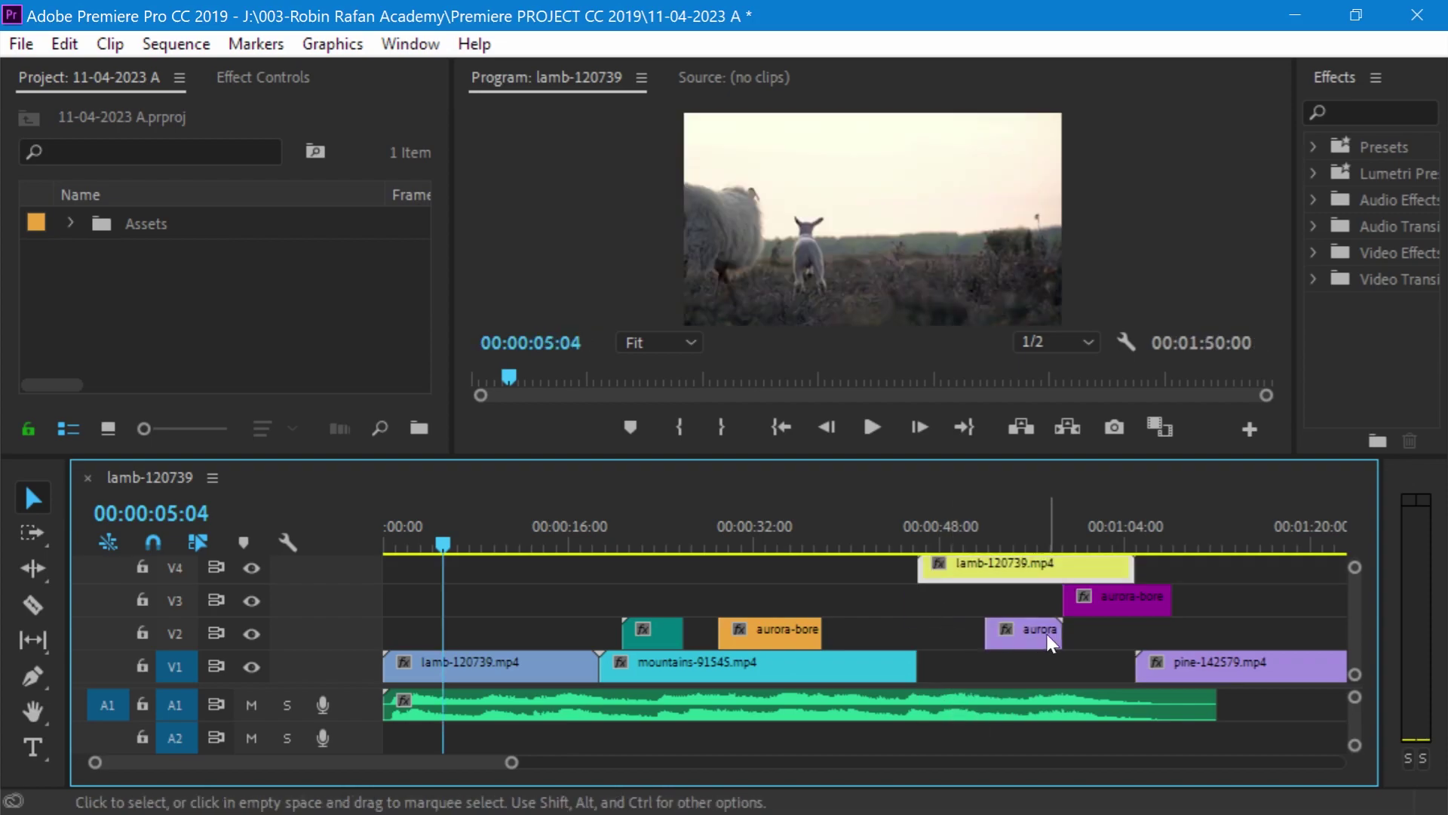
{"action": "key", "text": "ctrl+z"}
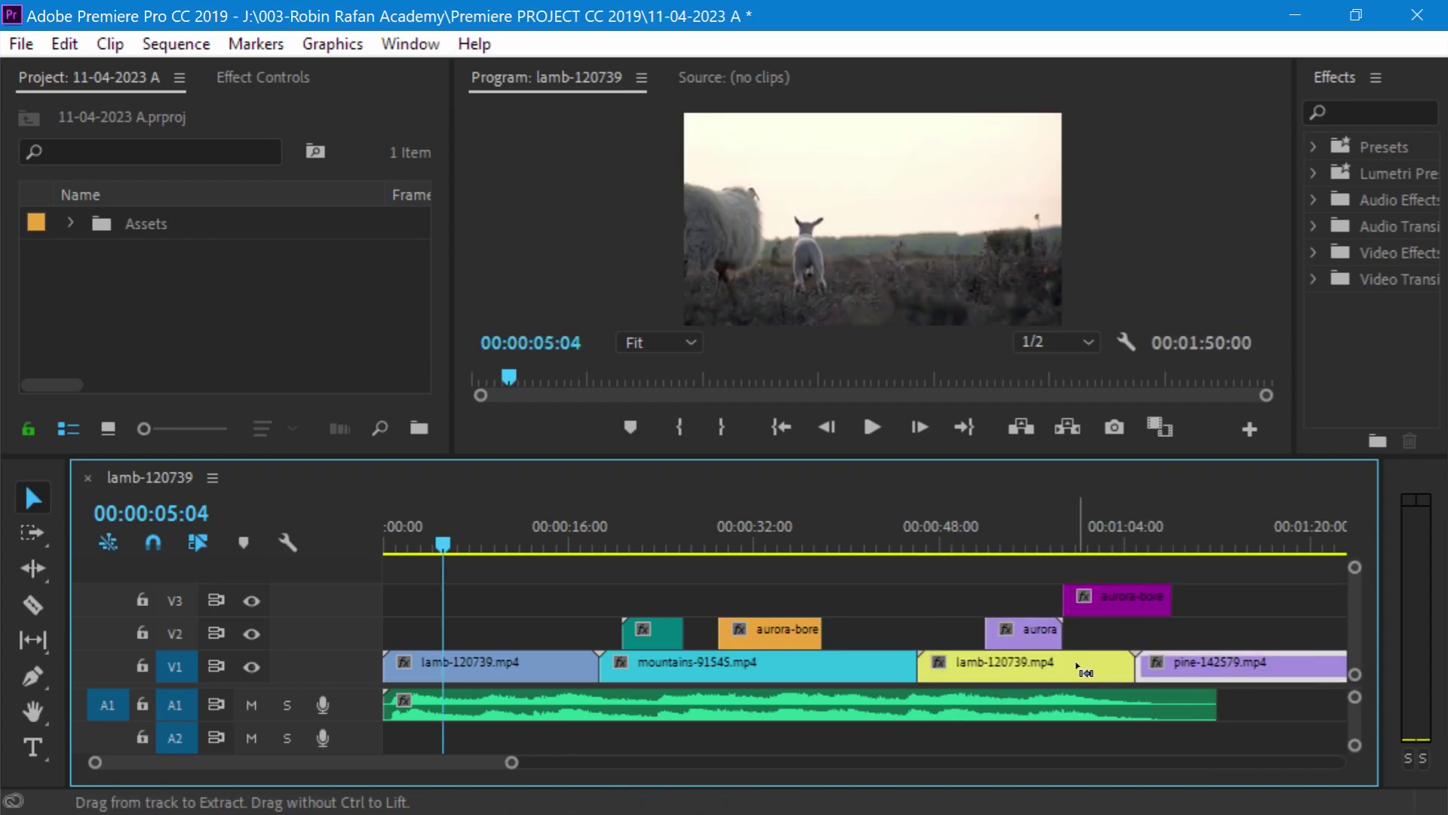
{"action": "key", "text": "ctrl+z"}
{"action": "key", "text": "ctrl+z"}
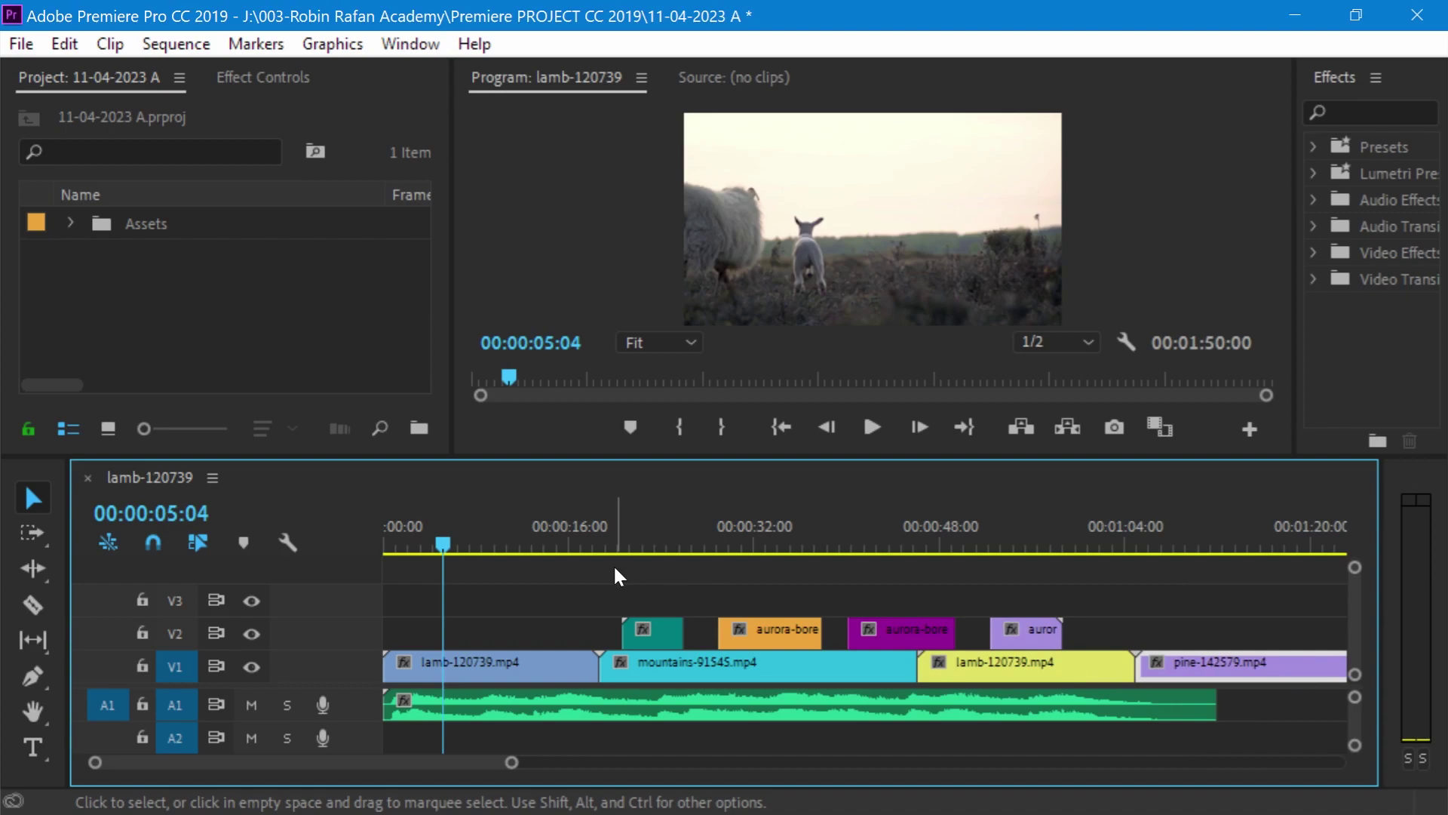
Step: With Track Select Forward, push the mountains clip and all later clips right, then undo
{"action": "left_click", "coordinate": [41, 535]}
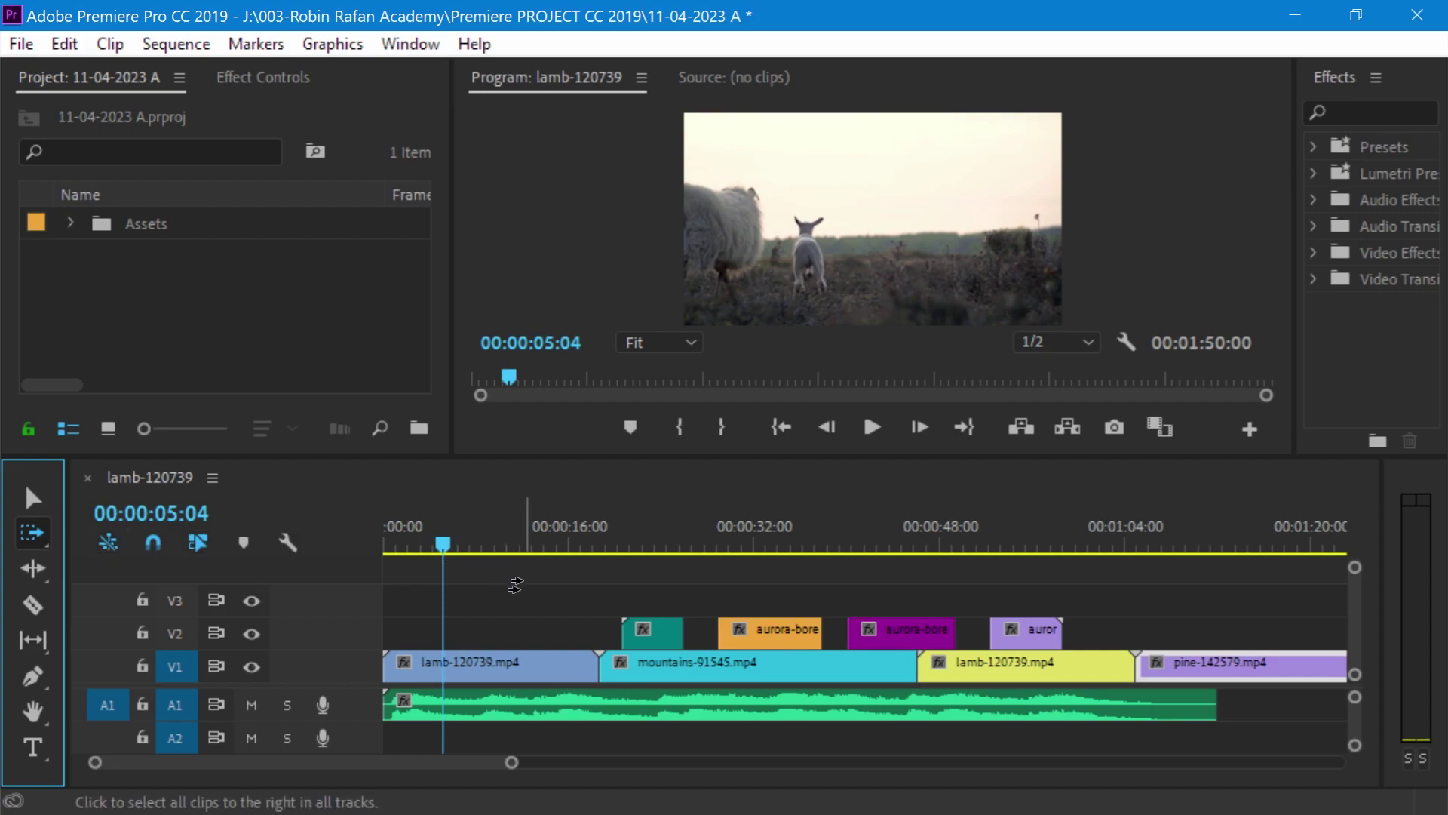
{"action": "left_click", "coordinate": [717, 667]}
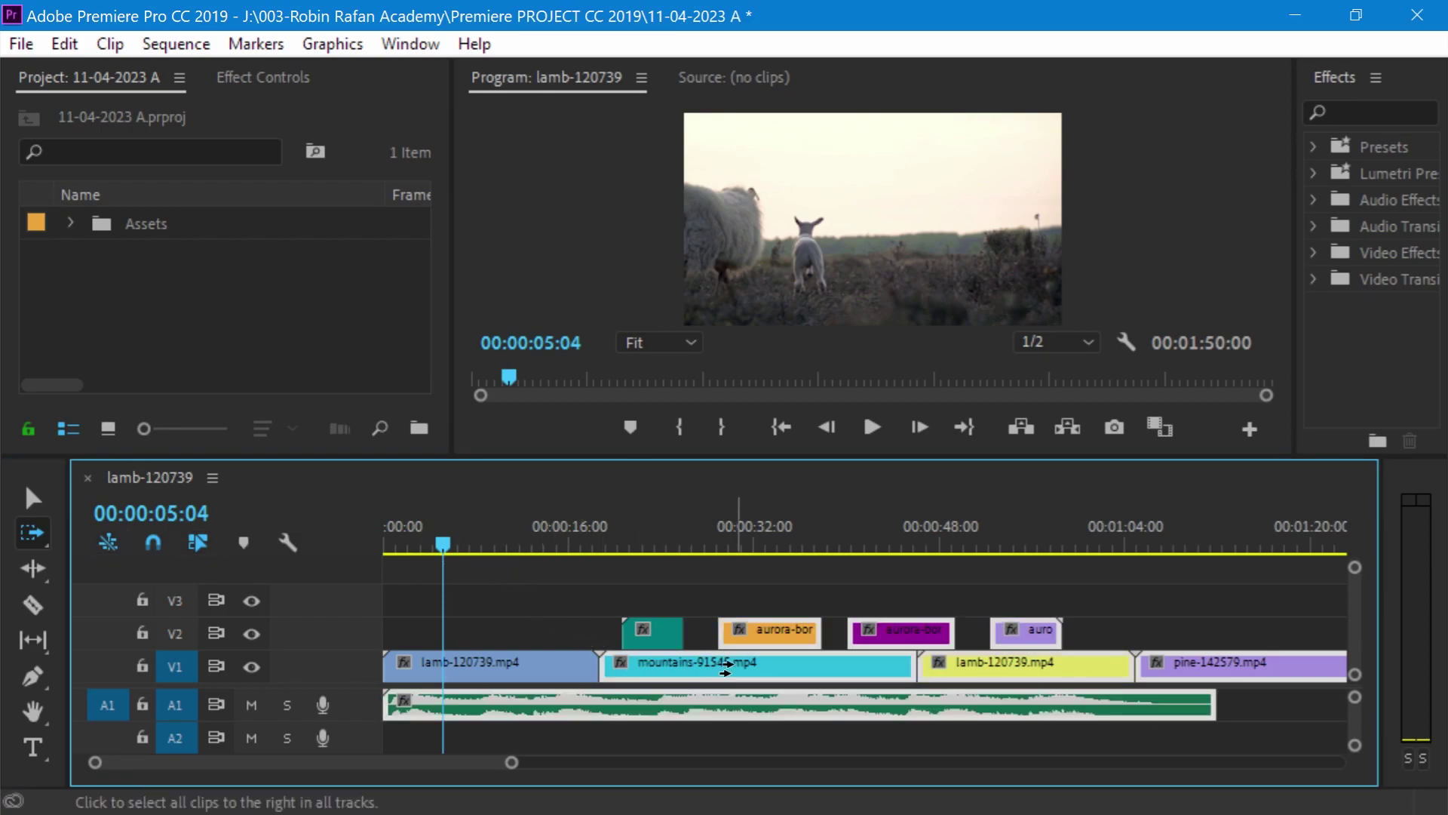
{"action": "left_click_drag", "start_coordinate": [726, 667], "coordinate": [971, 667]}
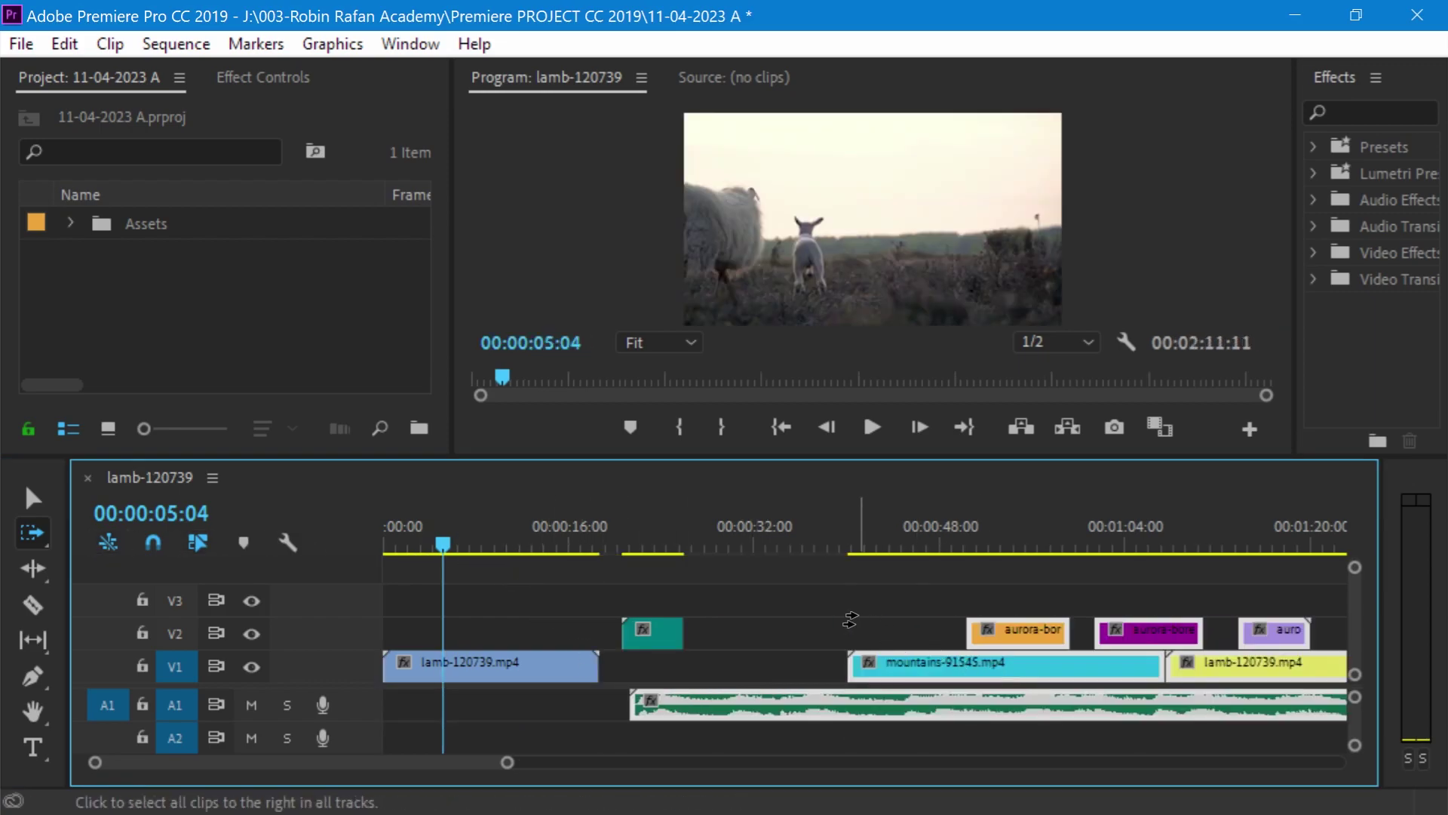
{"action": "key", "text": "ctrl+z"}
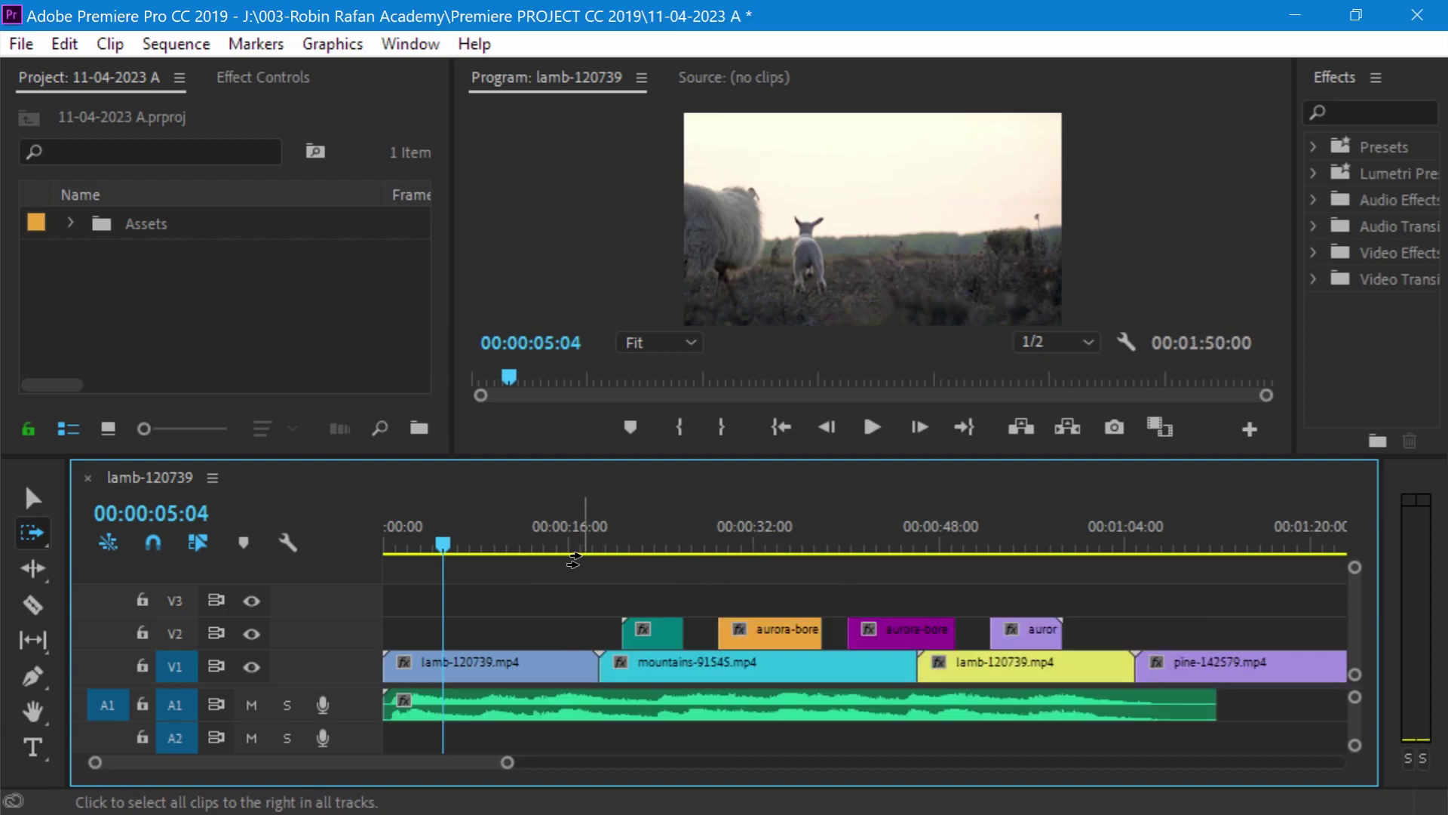
Step: Switch to Track Select Backward, drag all clips later and up a track, then revert the move
{"action": "left_click", "coordinate": [43, 536]}
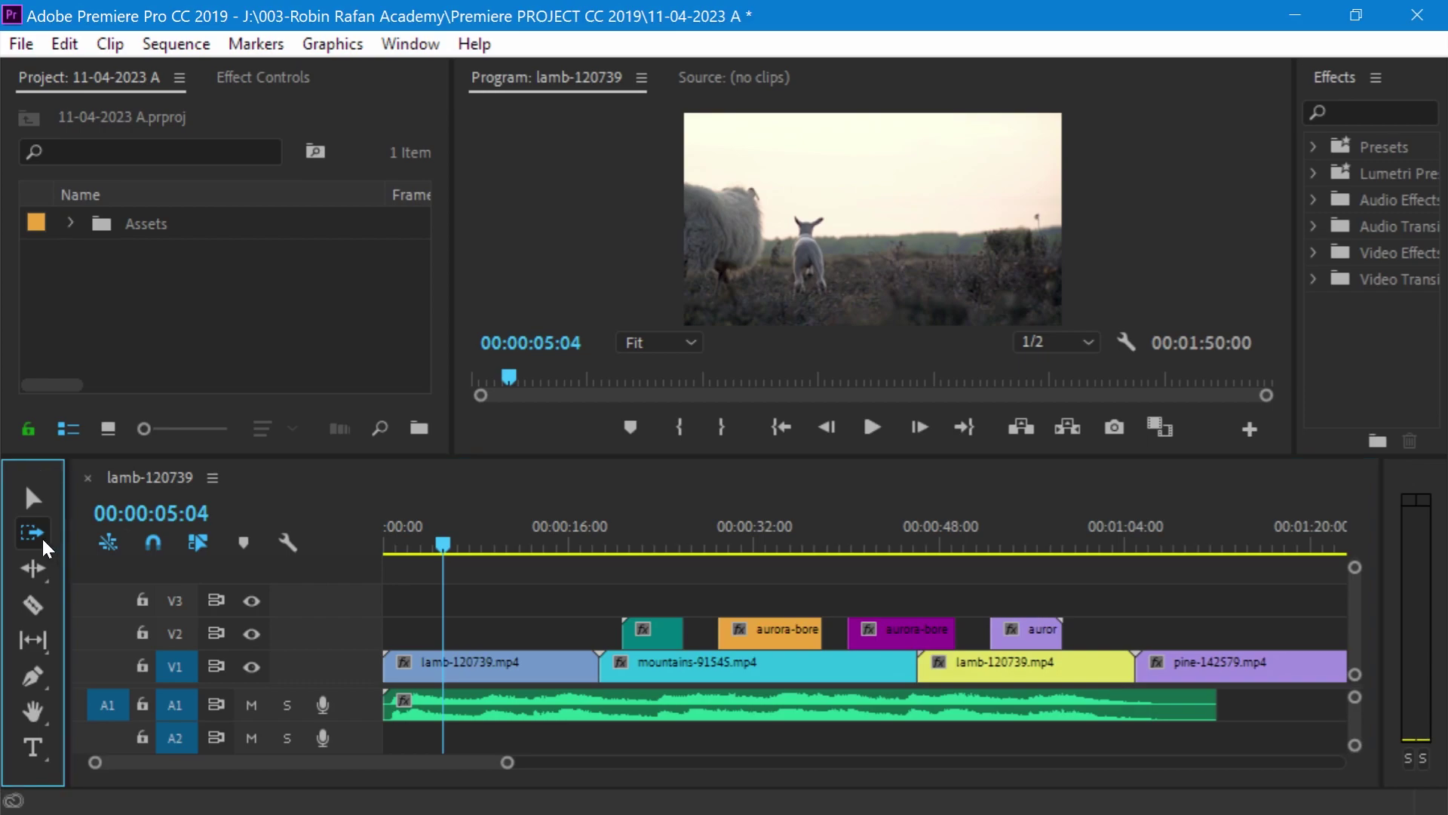
{"action": "left_click", "coordinate": [259, 559]}
{"action": "key", "text": "minus"}
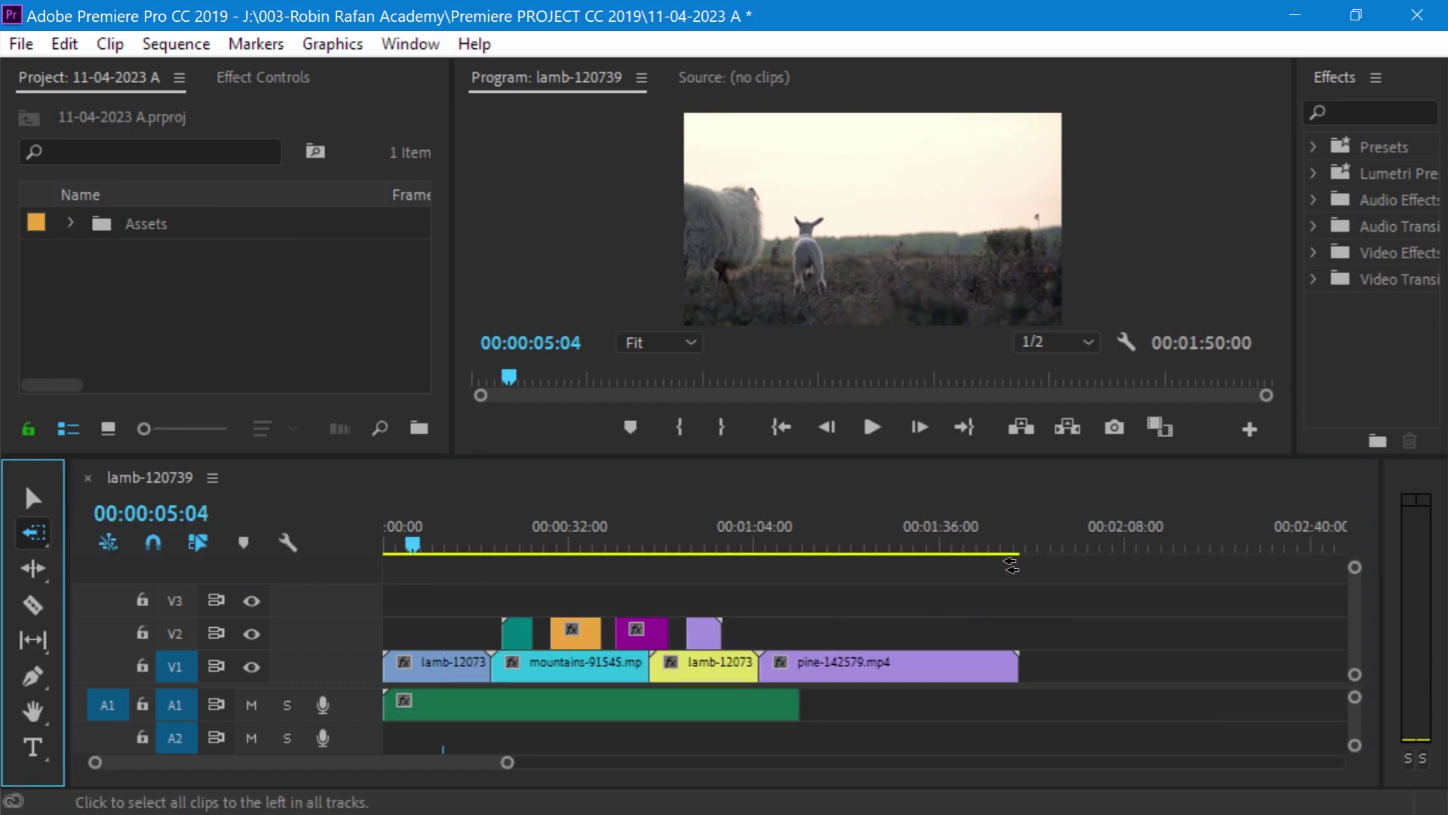
{"action": "key", "text": "minus"}
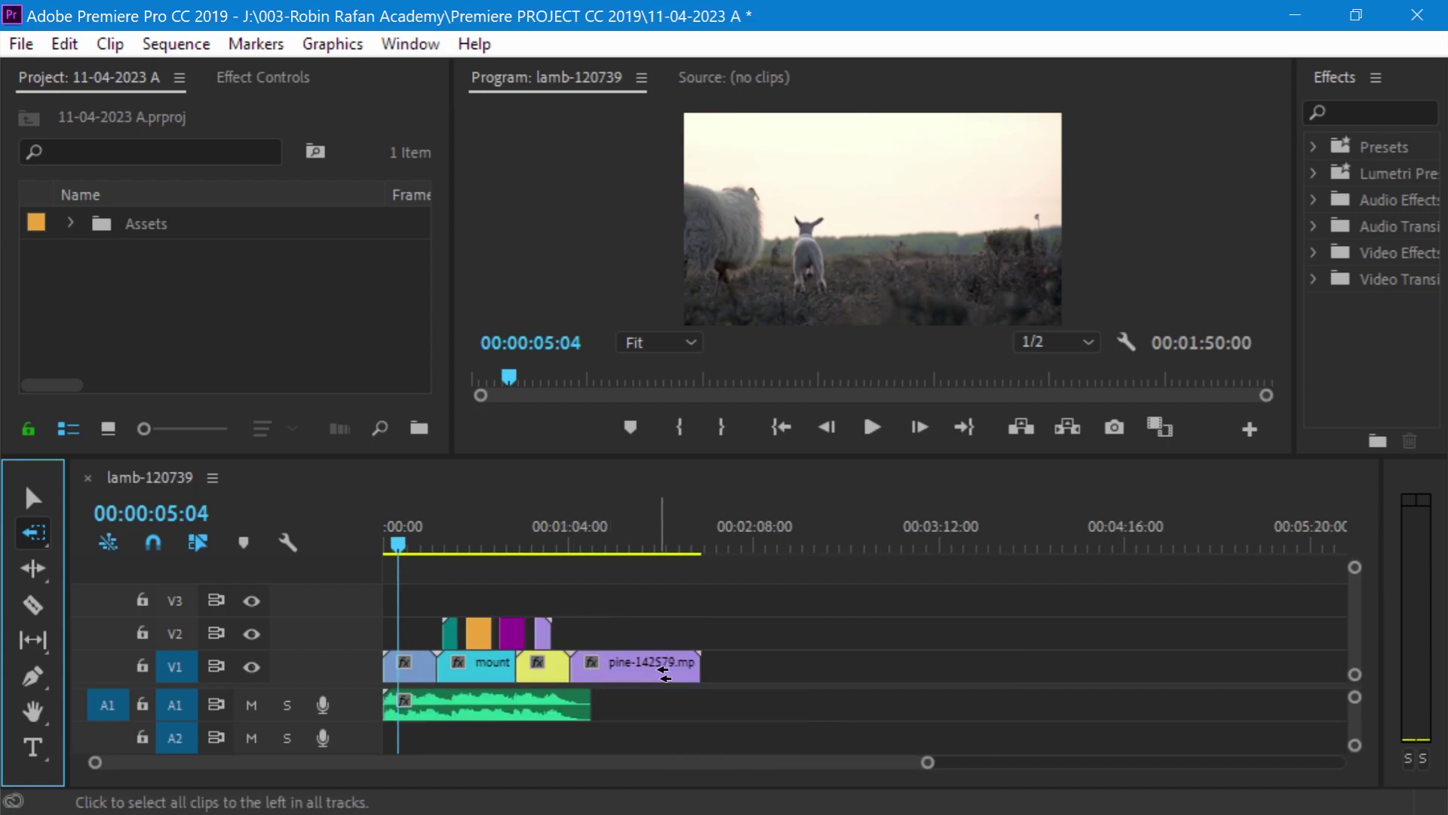
{"action": "left_click_drag", "start_coordinate": [664, 670], "coordinate": [896, 648]}
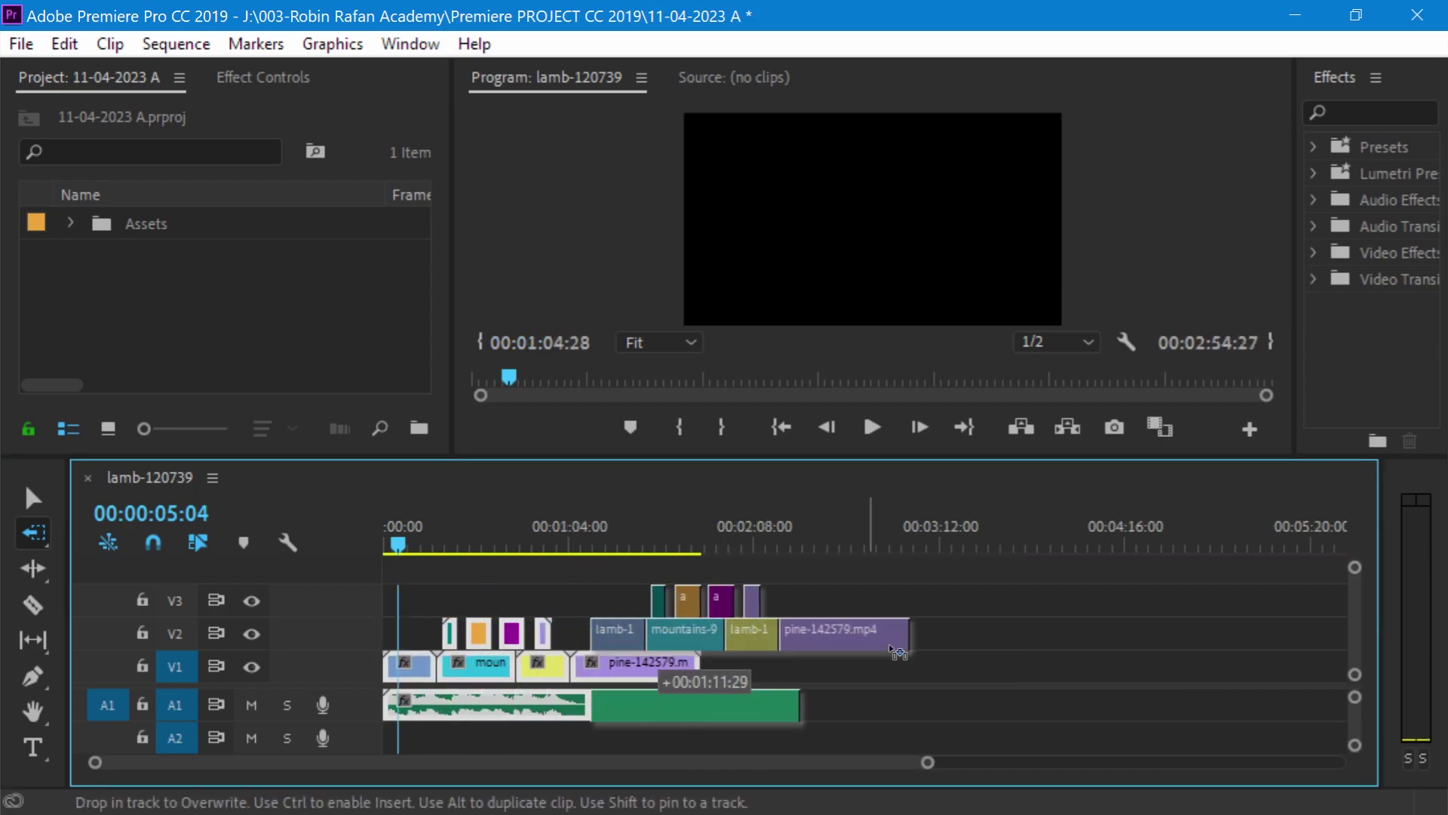
{"action": "left_click_drag", "start_coordinate": [889, 645], "coordinate": [664, 668]}
{"action": "key", "text": "equal"}
{"action": "key", "text": "equal"}
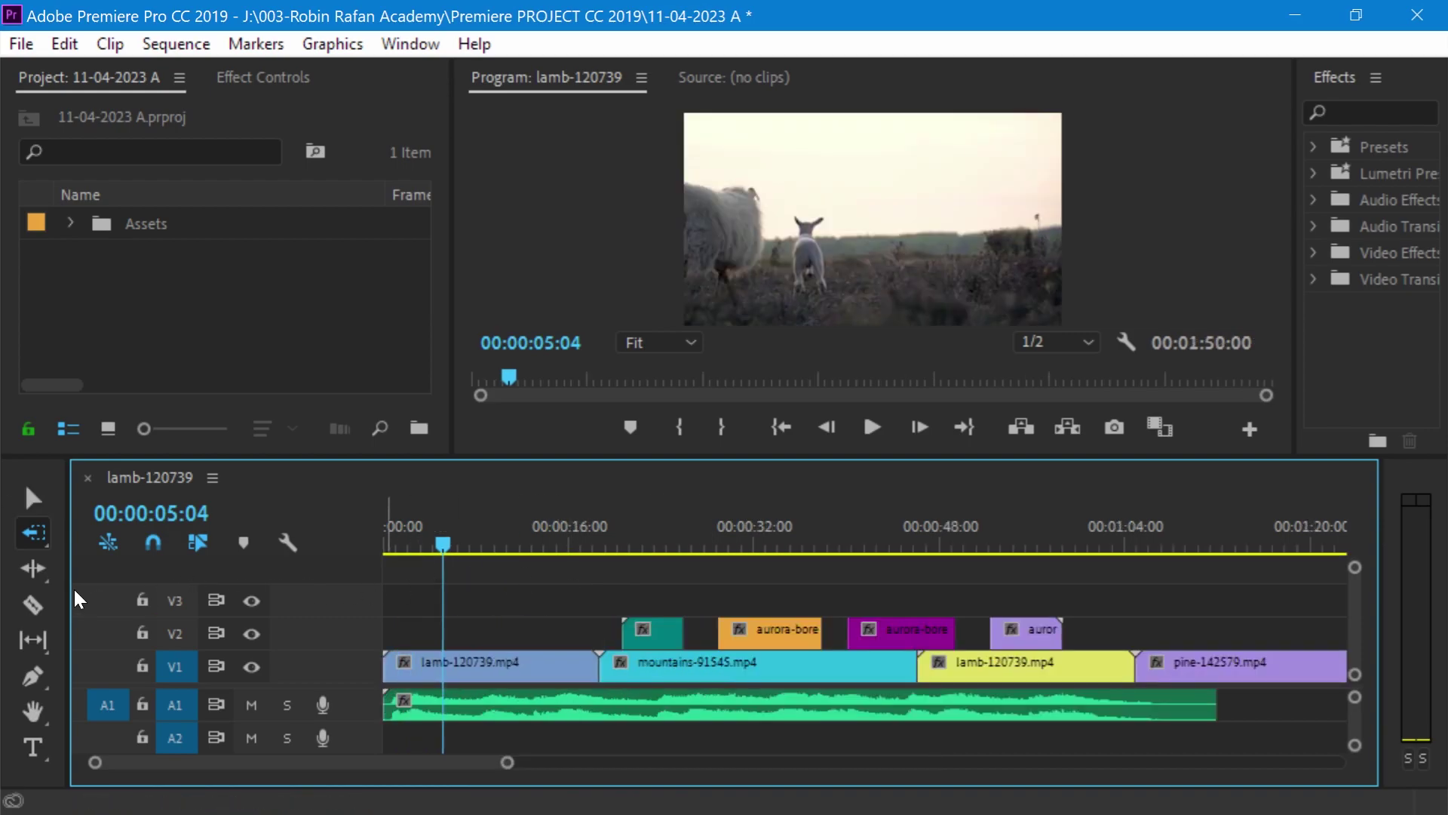
Step: With the Ripple Edit Tool, extend and trim the mountains-91545 clip's edges, undoing the final trim
{"action": "left_click", "coordinate": [43, 570]}
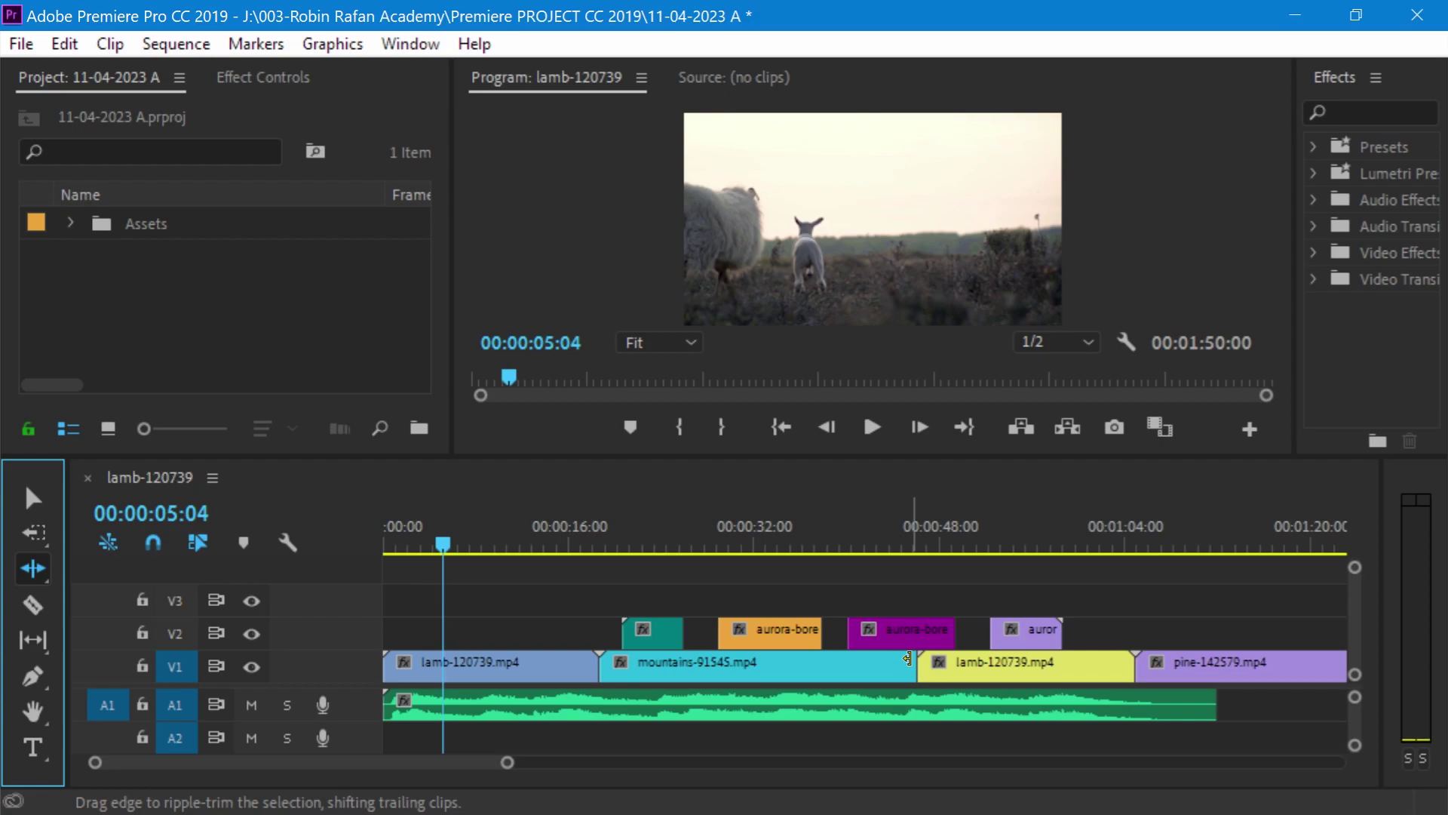
{"action": "left_click_drag", "start_coordinate": [924, 660], "coordinate": [1062, 660]}
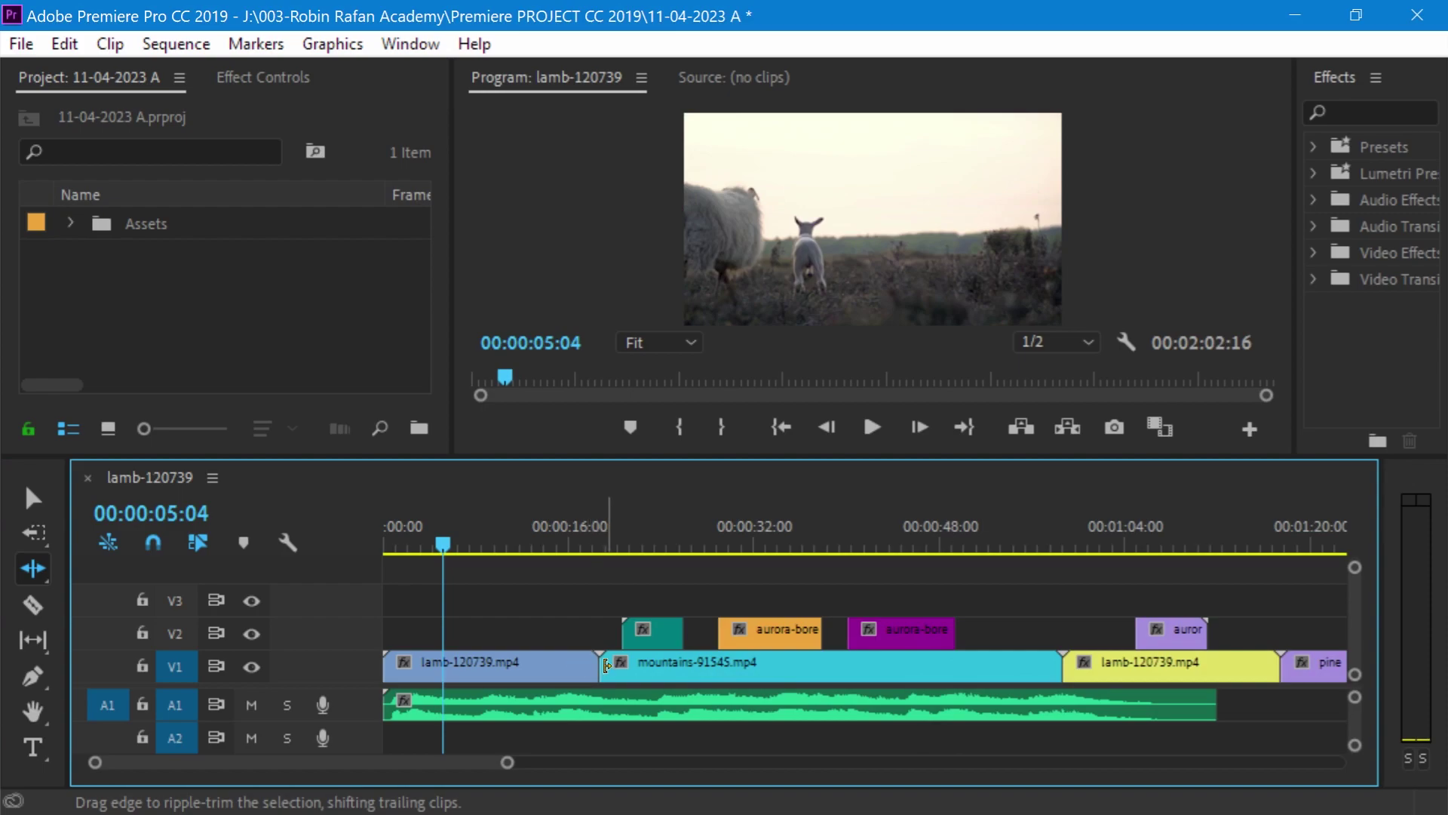
{"action": "left_click_drag", "start_coordinate": [606, 665], "coordinate": [793, 664]}
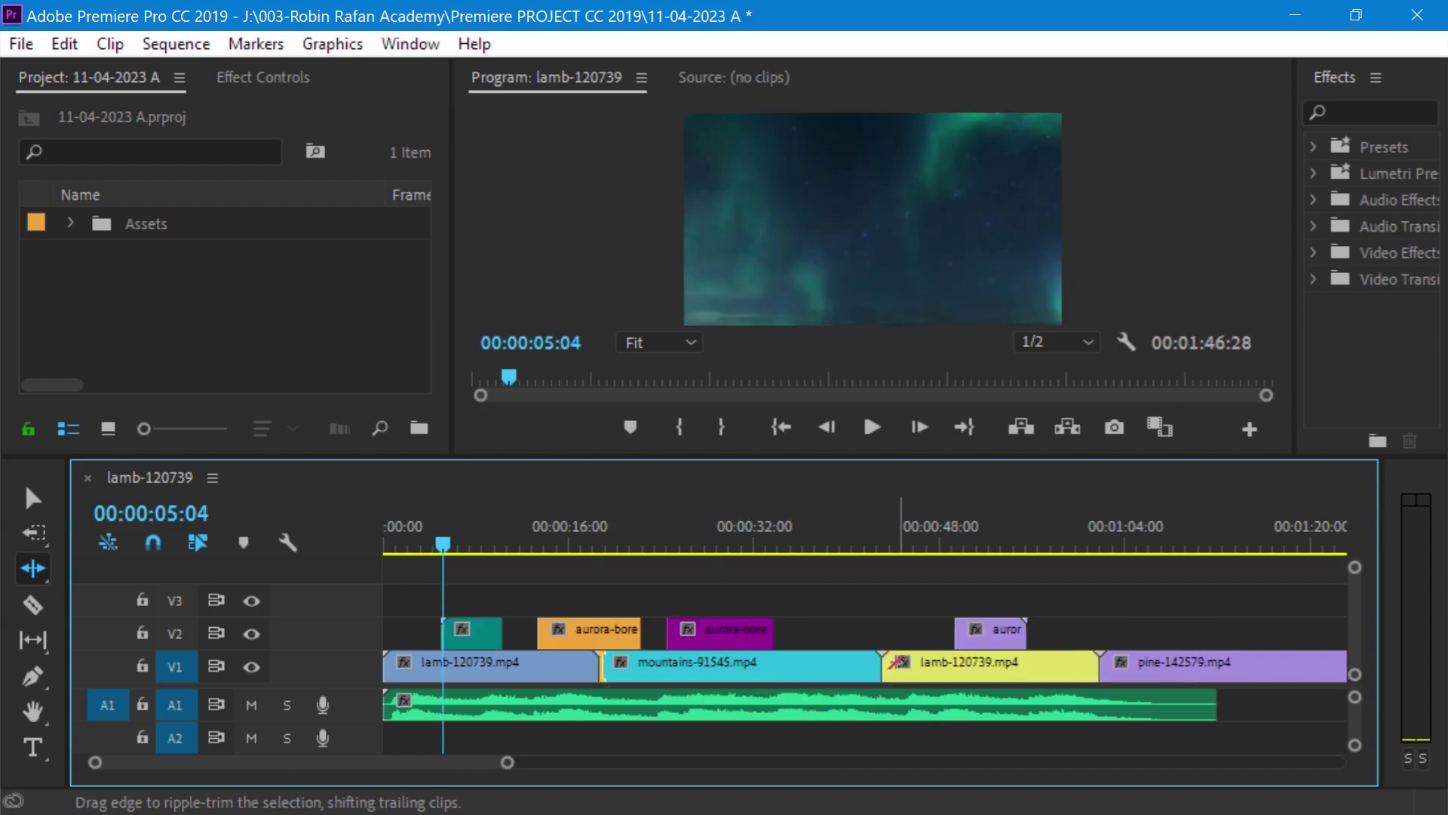
{"action": "left_click_drag", "start_coordinate": [909, 659], "coordinate": [894, 665]}
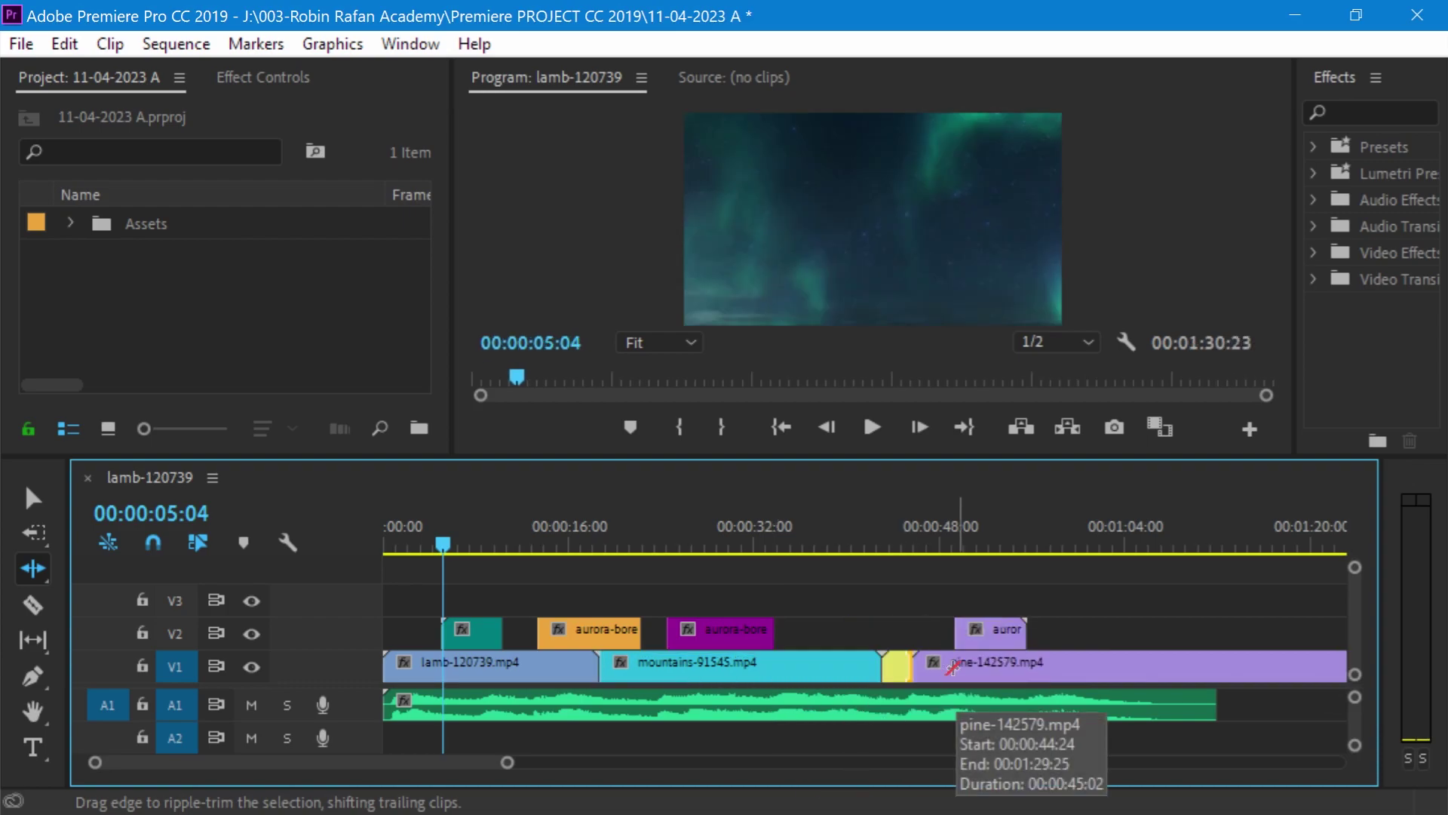
{"action": "key", "text": "ctrl+z"}
{"action": "key", "text": "ctrl+z"}
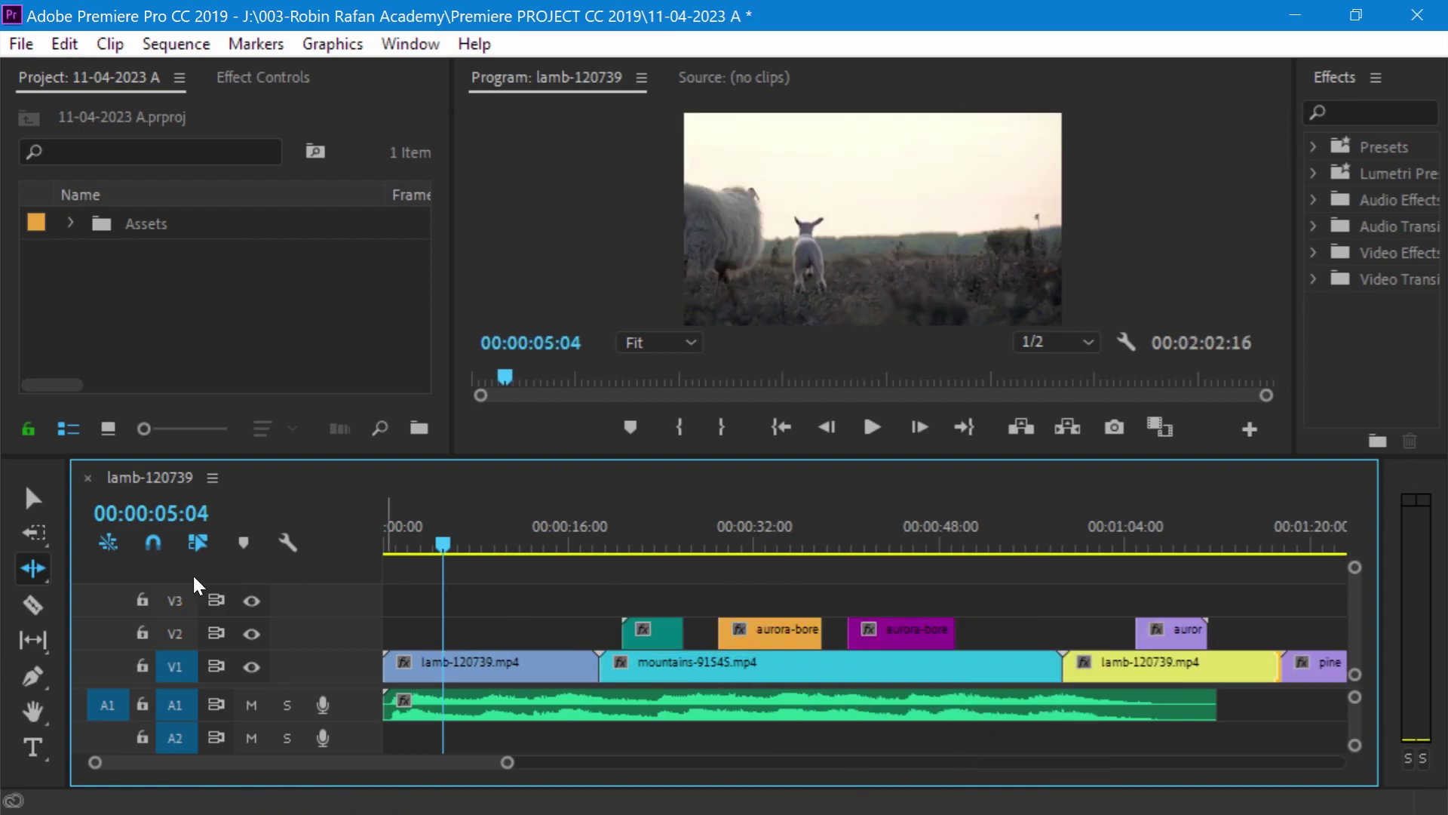
Step: With the Rolling Edit Tool, roll the mountains/lamb edit point on V1 later, undo, and roll it again
{"action": "left_click", "coordinate": [40, 571]}
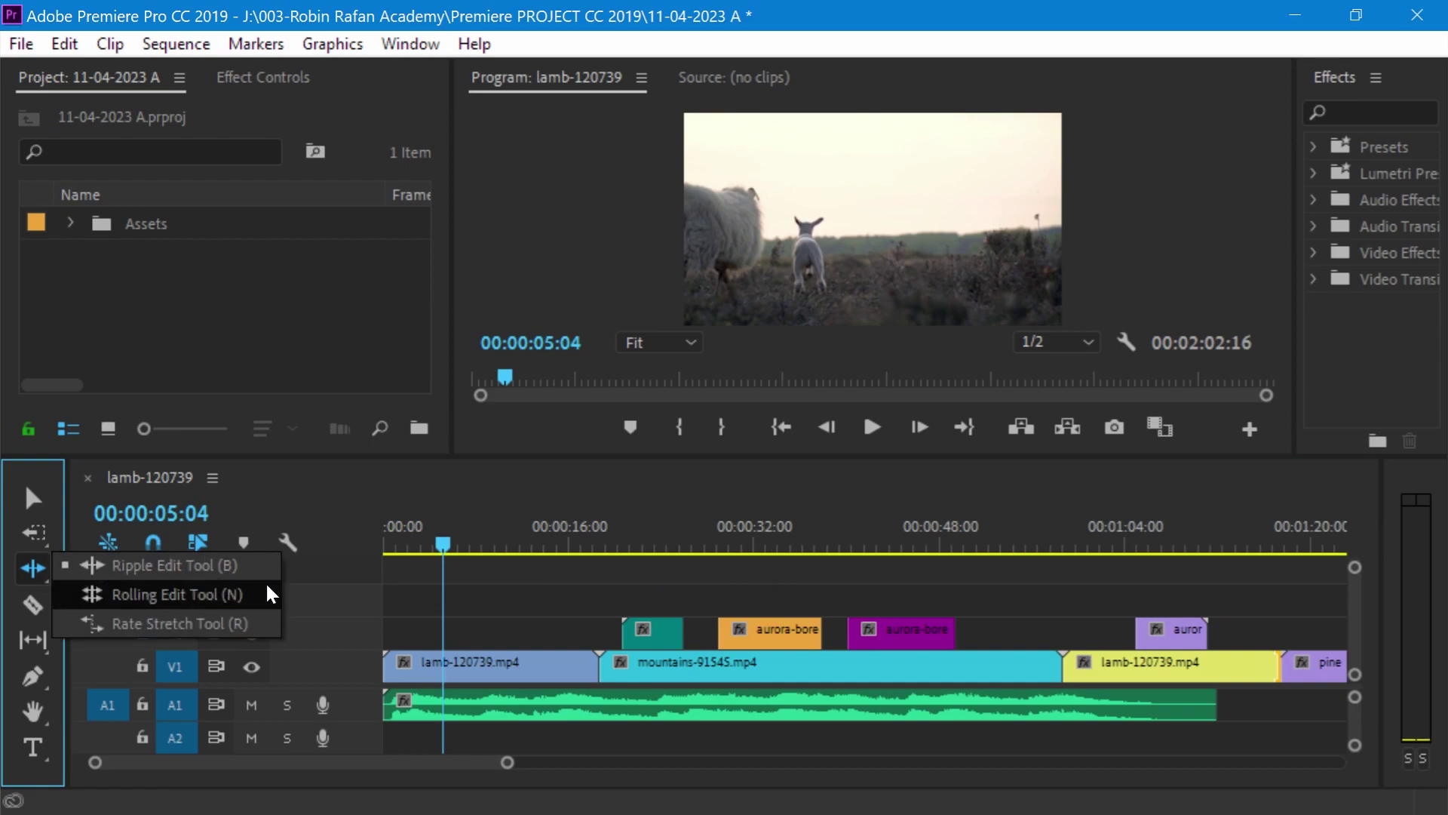
{"action": "left_click", "coordinate": [265, 582]}
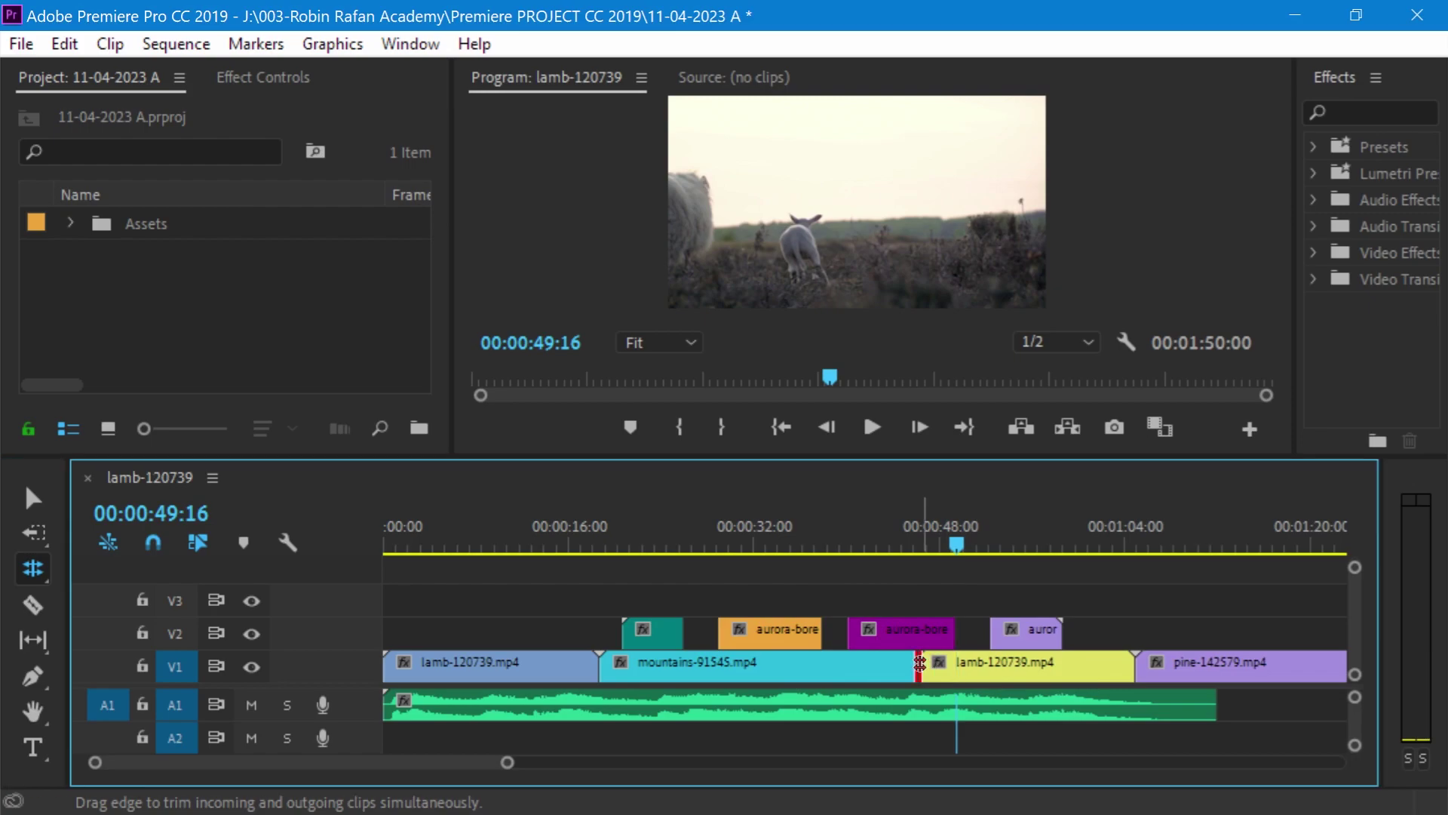
{"action": "mouse_move", "coordinate": [929, 663]}
{"action": "left_mouse_down"}
{"action": "mouse_move", "coordinate": [915, 665]}
{"action": "mouse_move", "coordinate": [1031, 663]}
{"action": "left_mouse_up"}
{"action": "key", "text": "ctrl+z"}
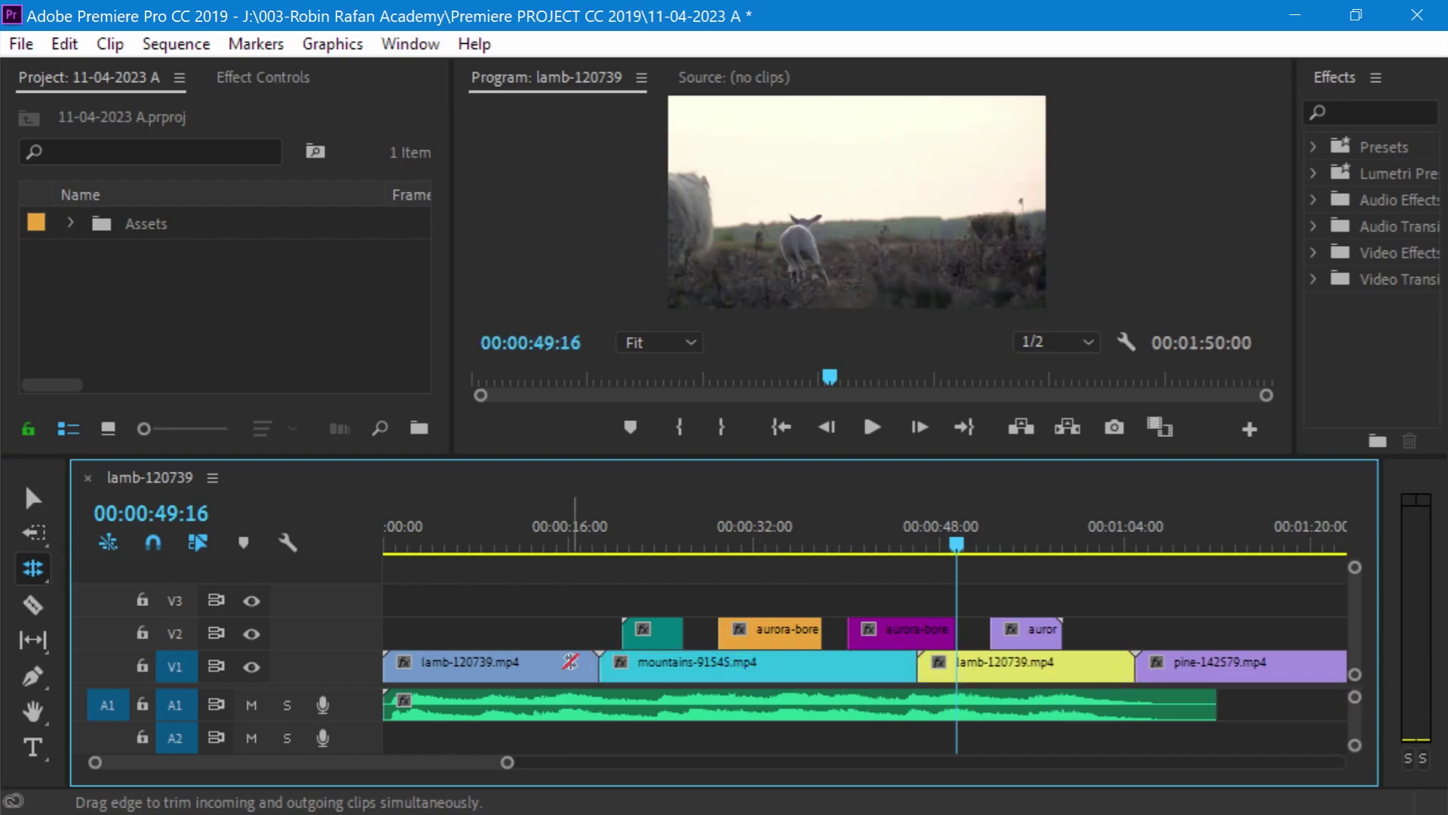
{"action": "mouse_move", "coordinate": [917, 665]}
{"action": "left_mouse_down"}
{"action": "mouse_move", "coordinate": [769, 676]}
{"action": "mouse_move", "coordinate": [1031, 665]}
{"action": "left_mouse_up"}
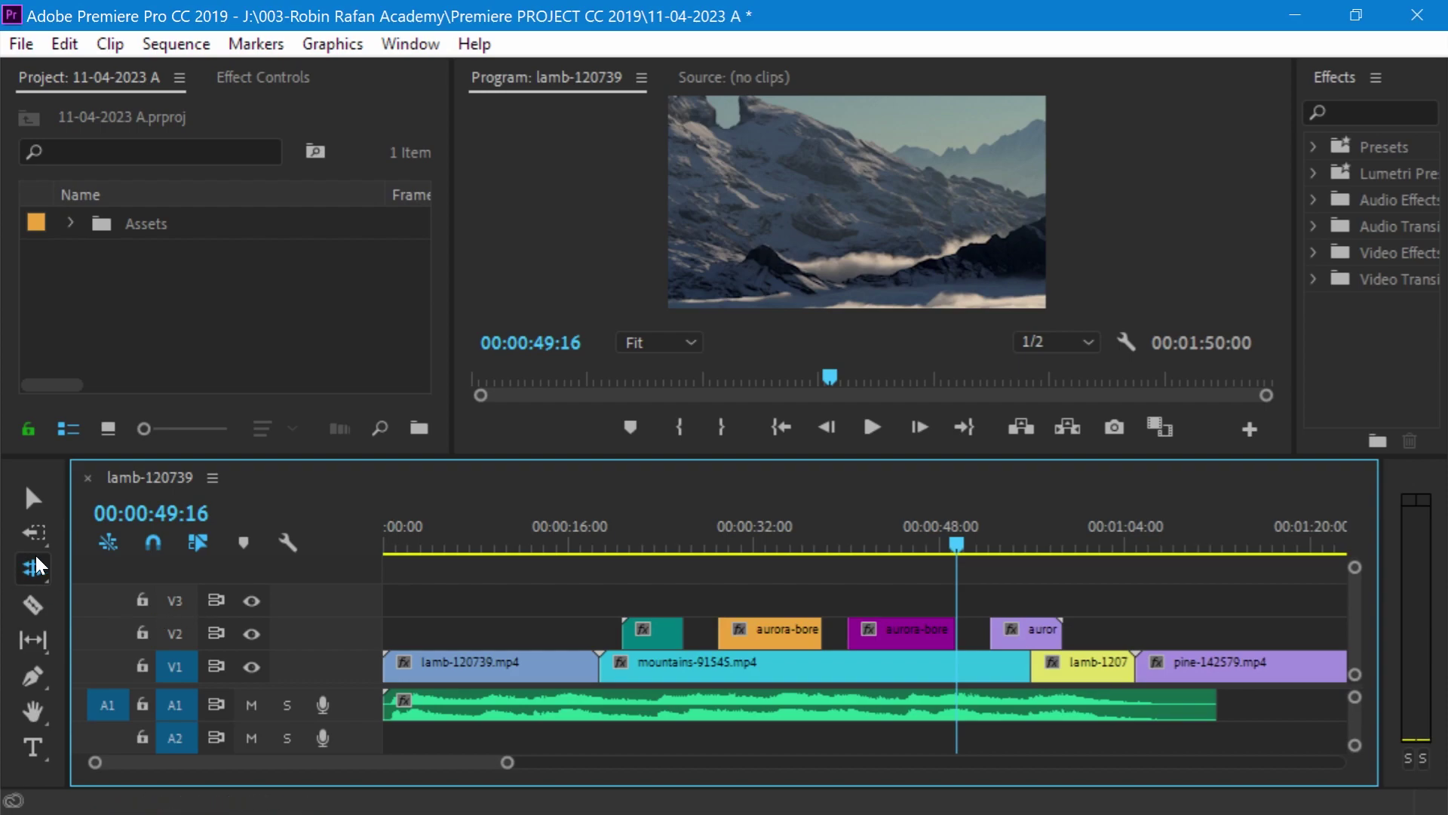
{"action": "left_click", "coordinate": [35, 566]}
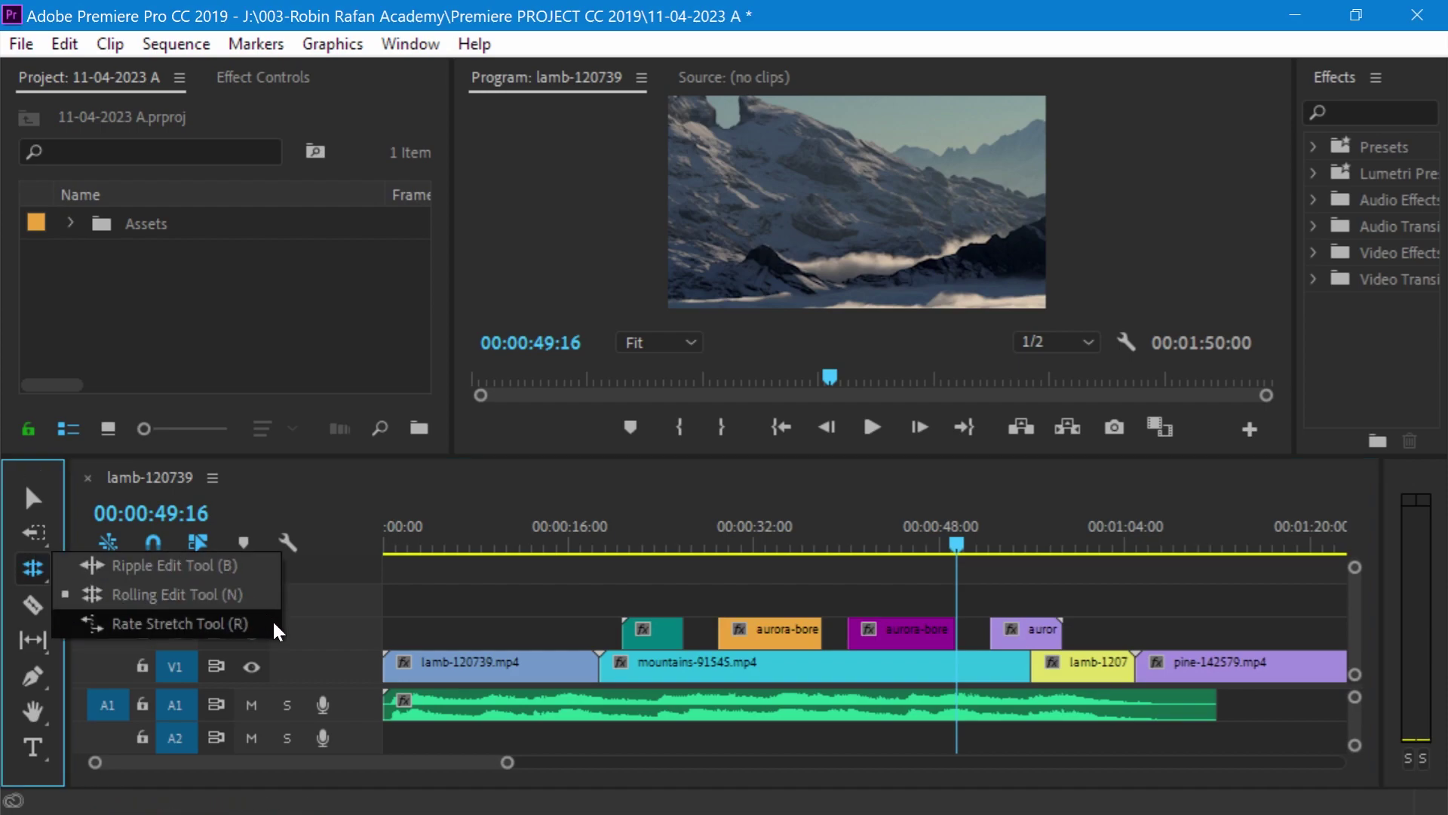
Step: Rate-stretch the opening lamb clip shorter and faster in two passes, playing it back from the start
{"action": "left_click", "coordinate": [274, 624]}
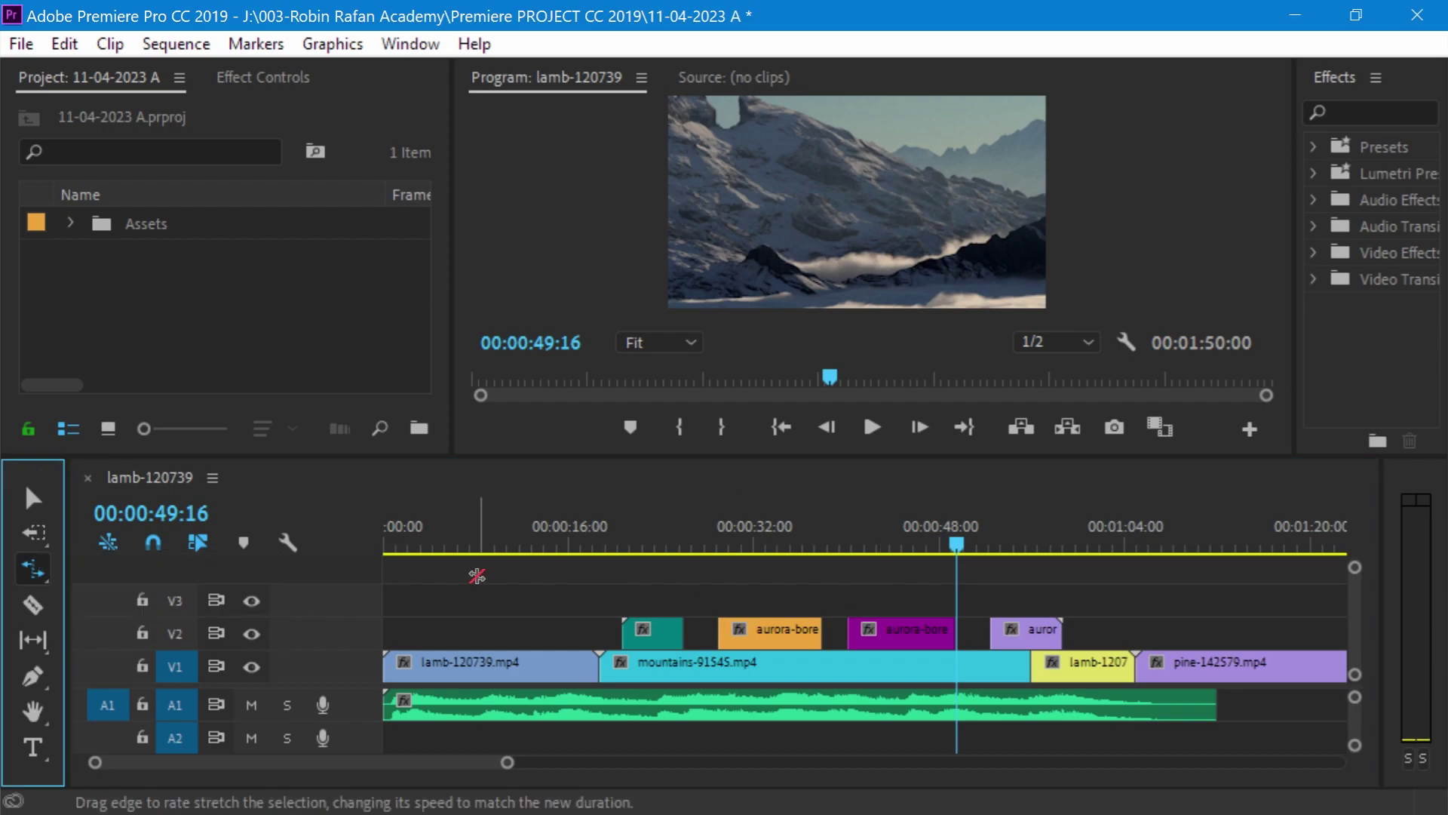
{"action": "left_click", "coordinate": [327, 561]}
{"action": "key", "text": "Home"}
{"action": "left_click_drag", "start_coordinate": [409, 537], "coordinate": [475, 537]}
{"action": "key", "text": "Home"}
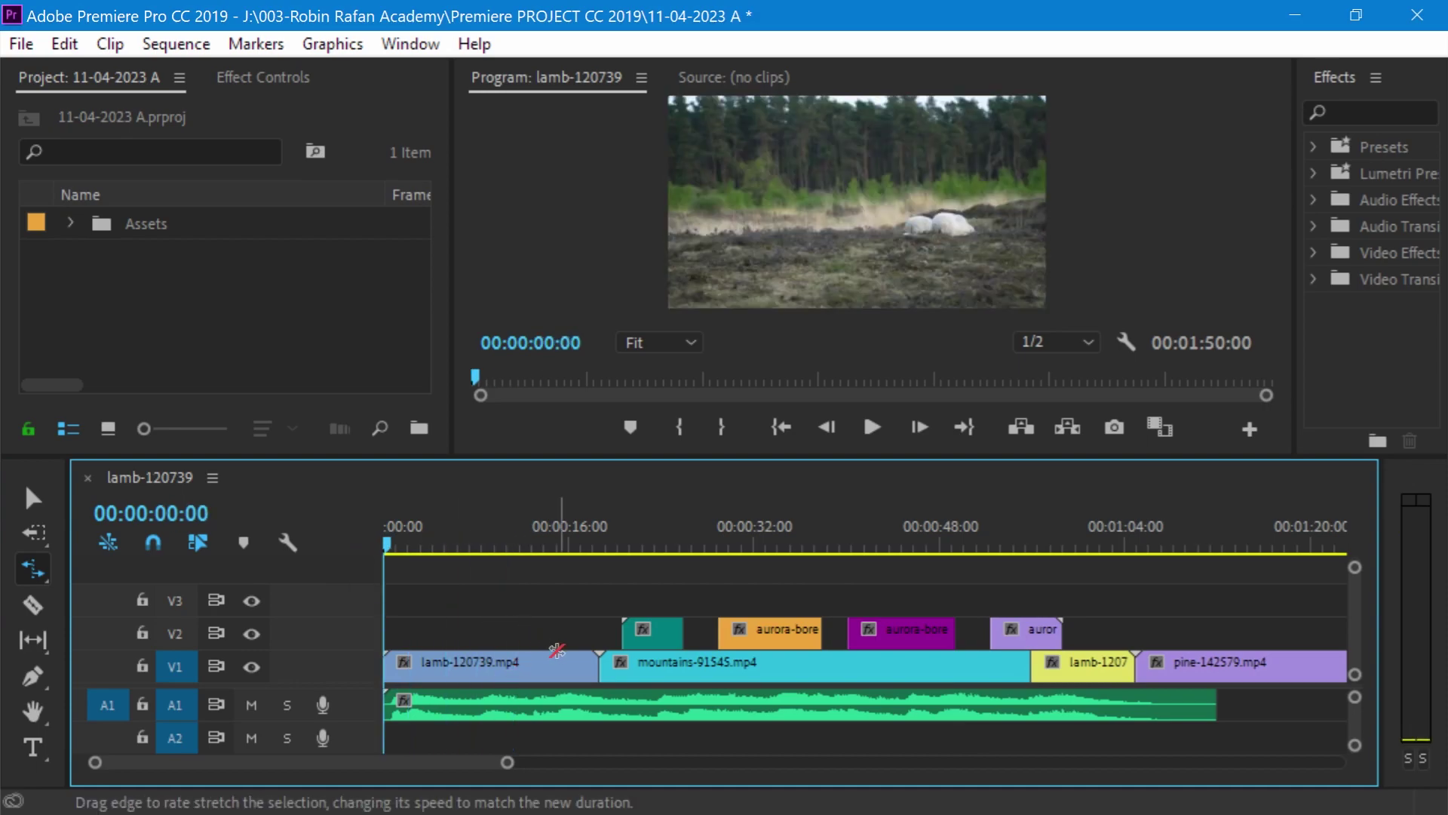
{"action": "left_click_drag", "start_coordinate": [587, 662], "coordinate": [481, 663]}
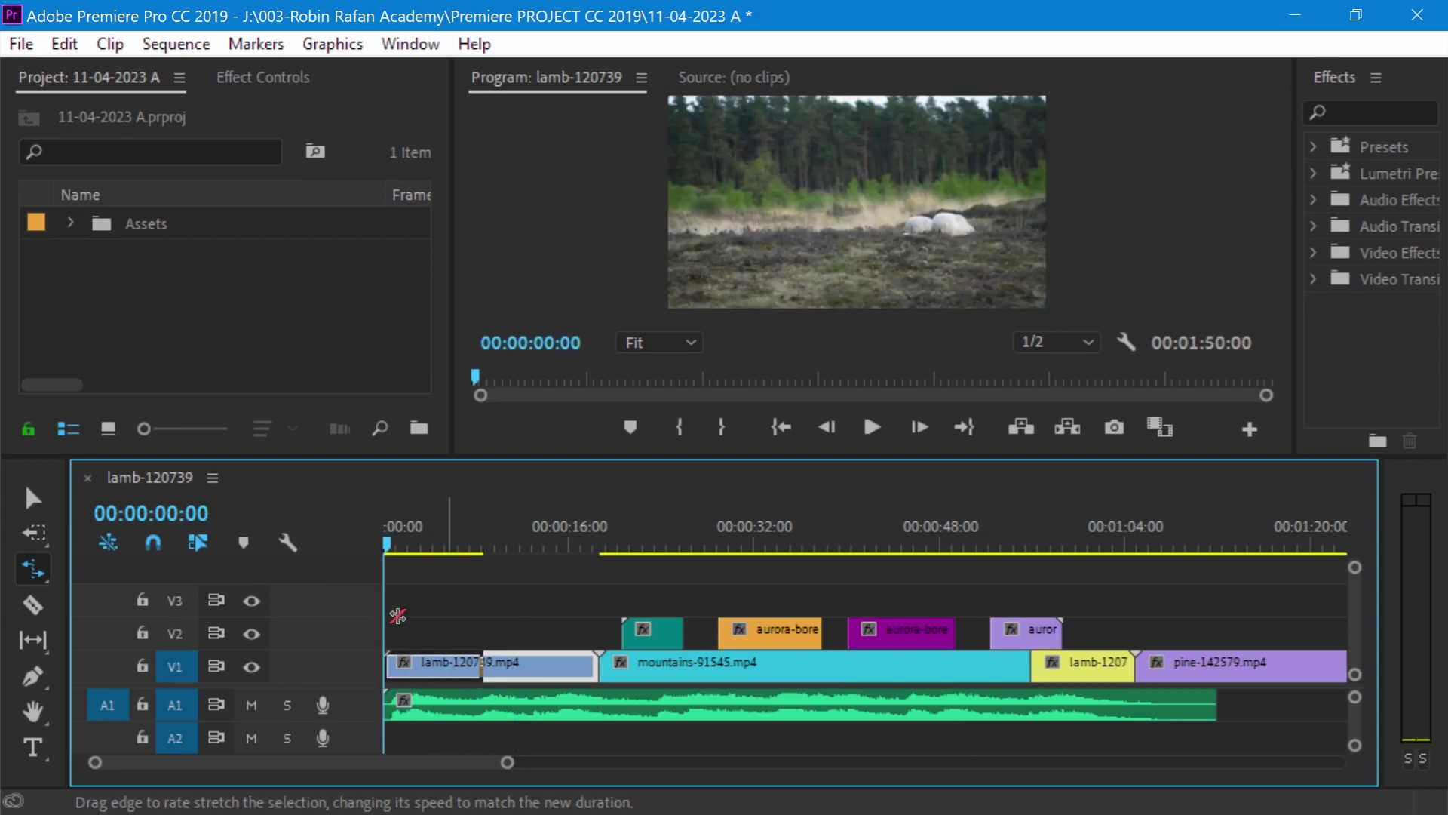
{"action": "key", "text": "space"}
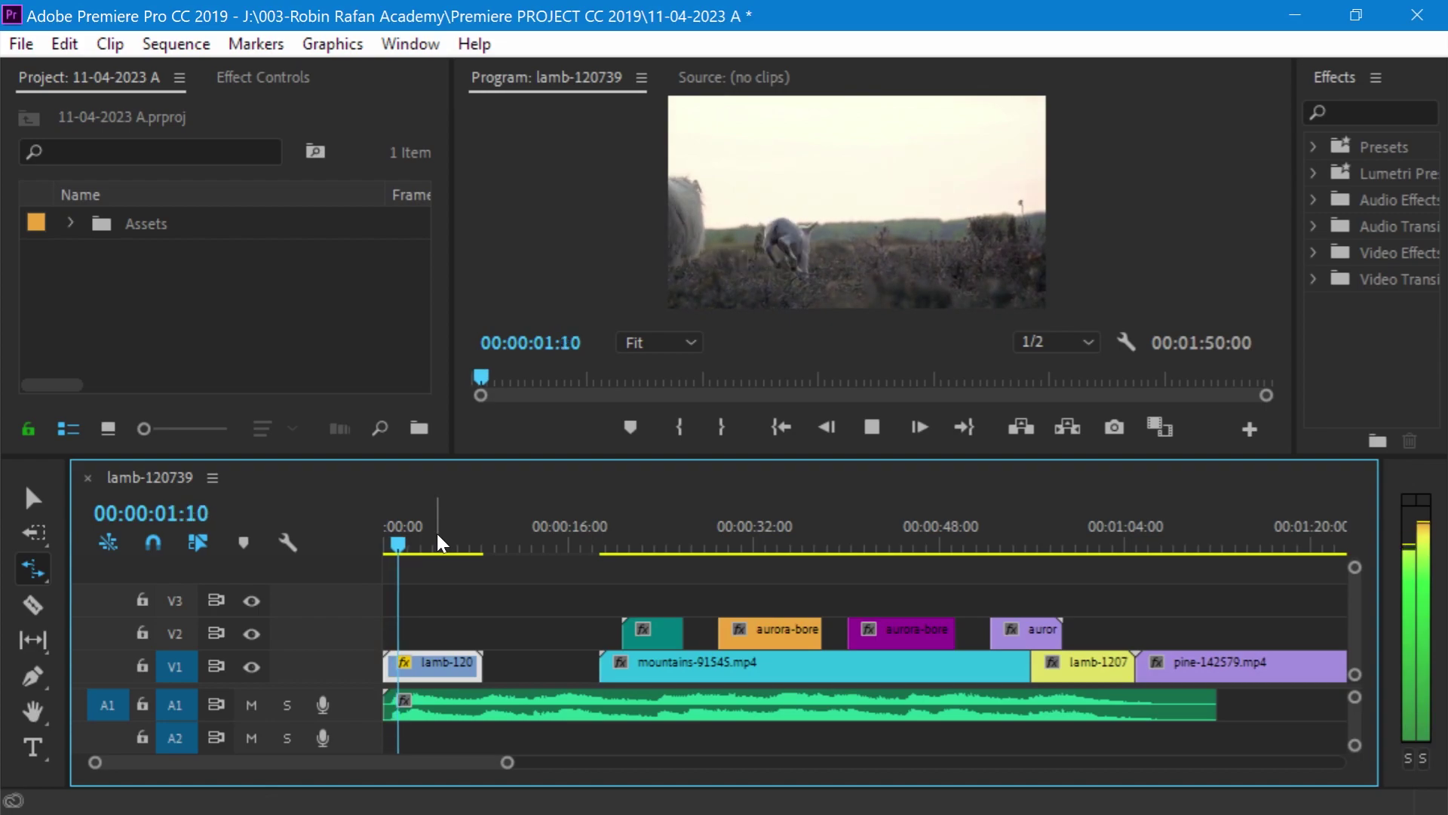
{"action": "key", "text": "space"}
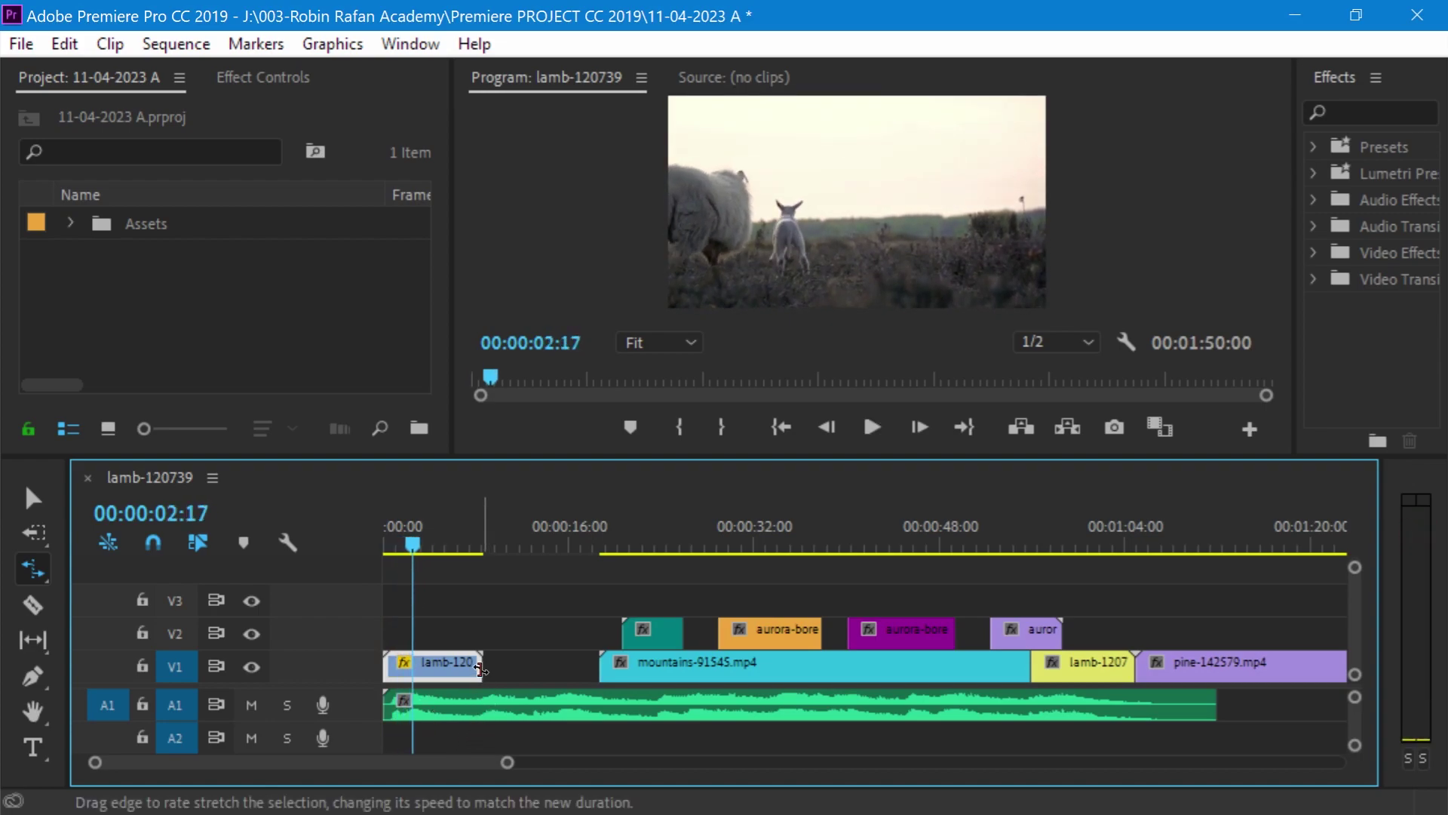
{"action": "left_click_drag", "start_coordinate": [481, 667], "coordinate": [430, 667]}
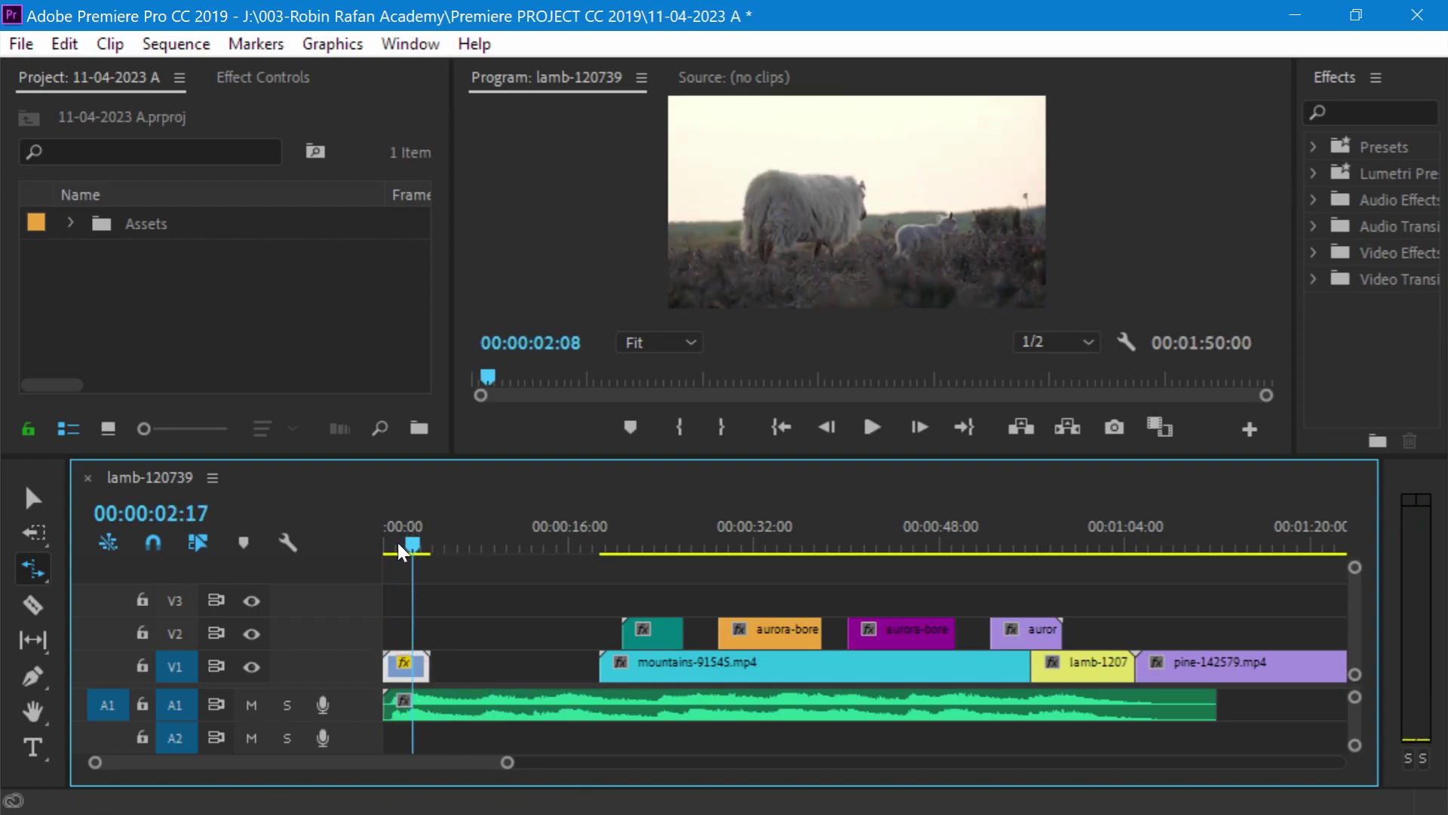
{"action": "left_click_drag", "start_coordinate": [396, 542], "coordinate": [359, 546]}
{"action": "key", "text": "space"}
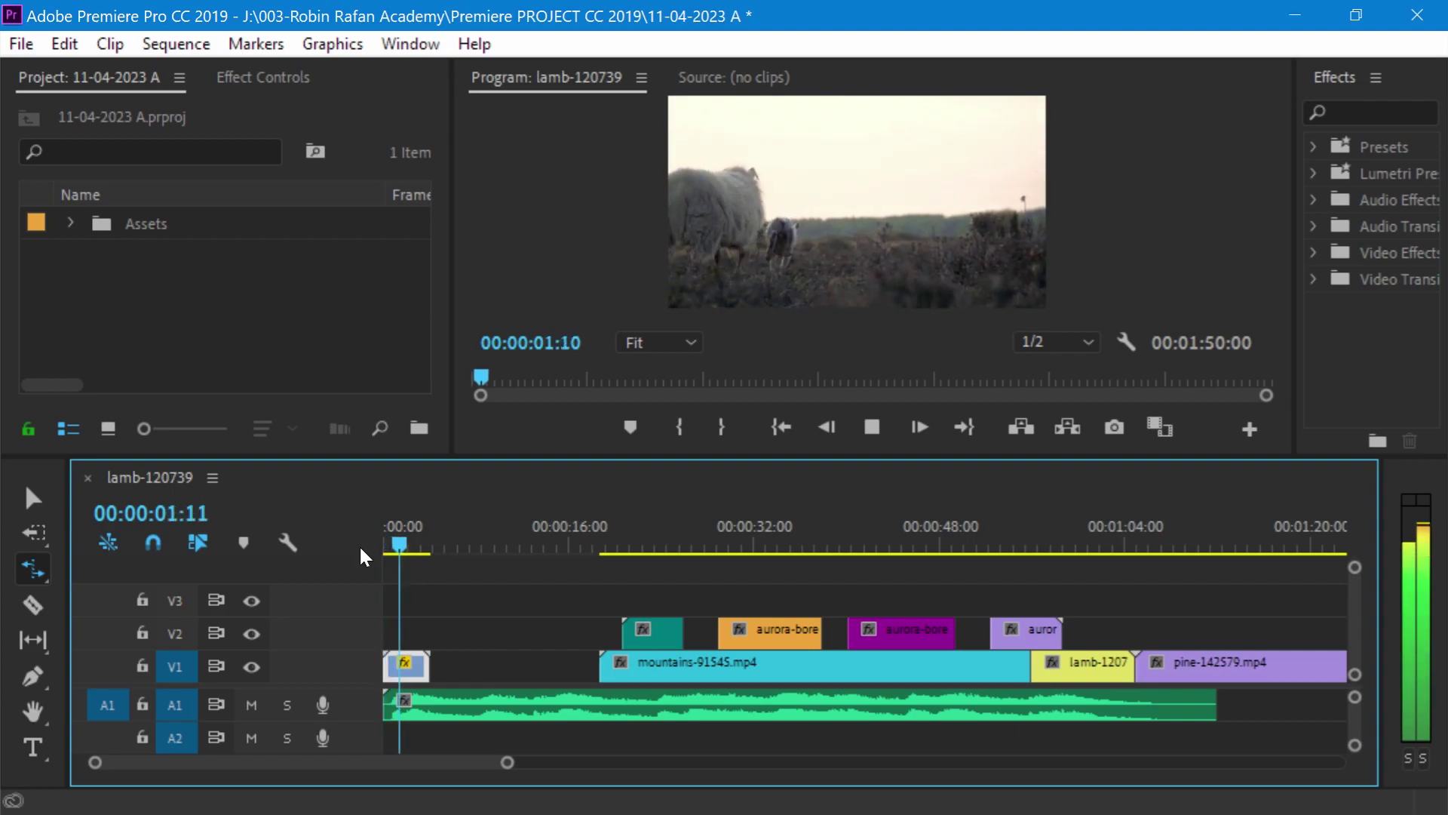
{"action": "key", "text": "space"}
Step: Stretch the lamb clip longer to 120.6% speed, reaching the mountains clip, and play it back
{"action": "key", "text": "minus"}
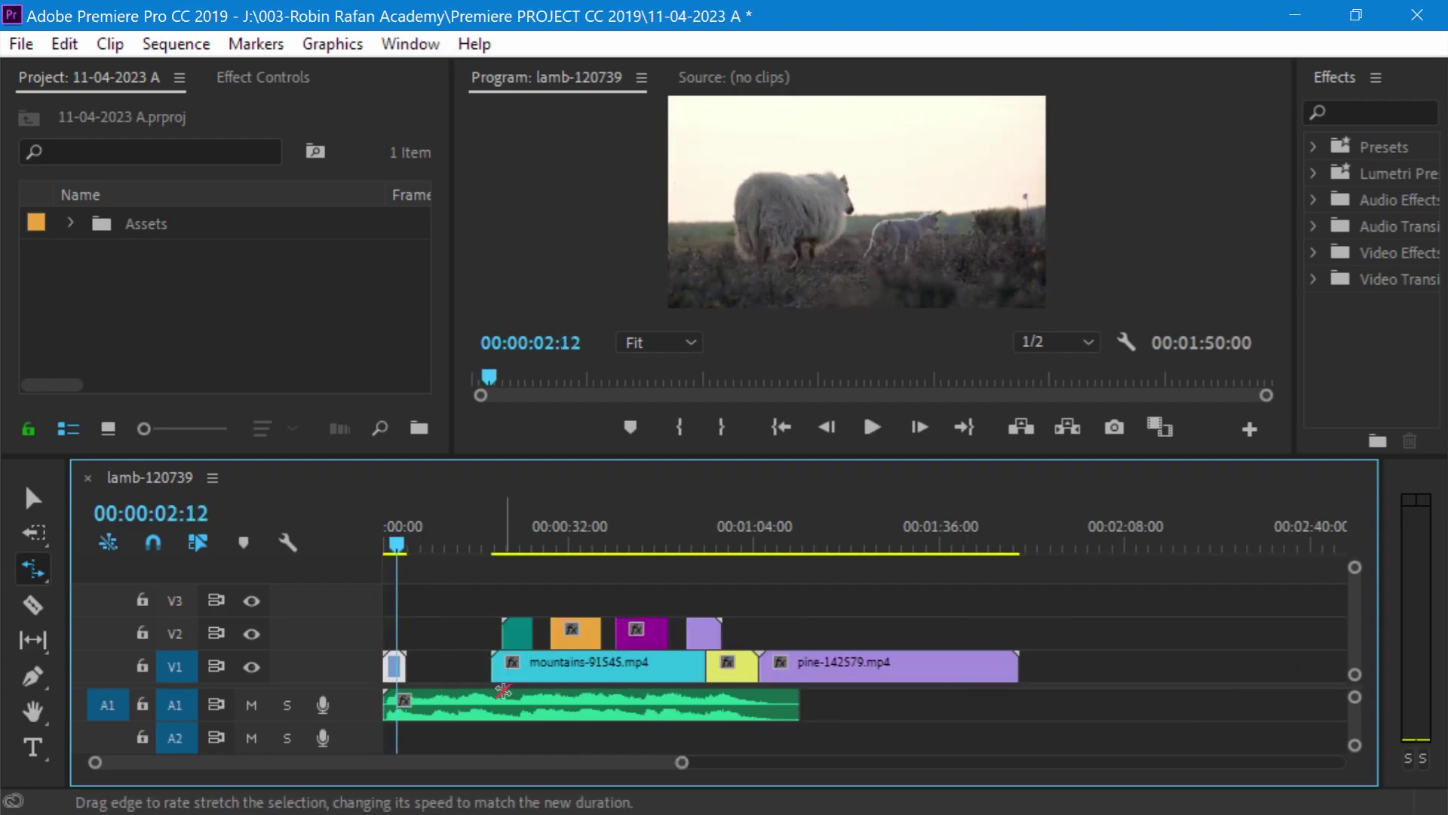
{"action": "key", "text": "minus"}
{"action": "key", "text": "equal"}
{"action": "key", "text": "equal"}
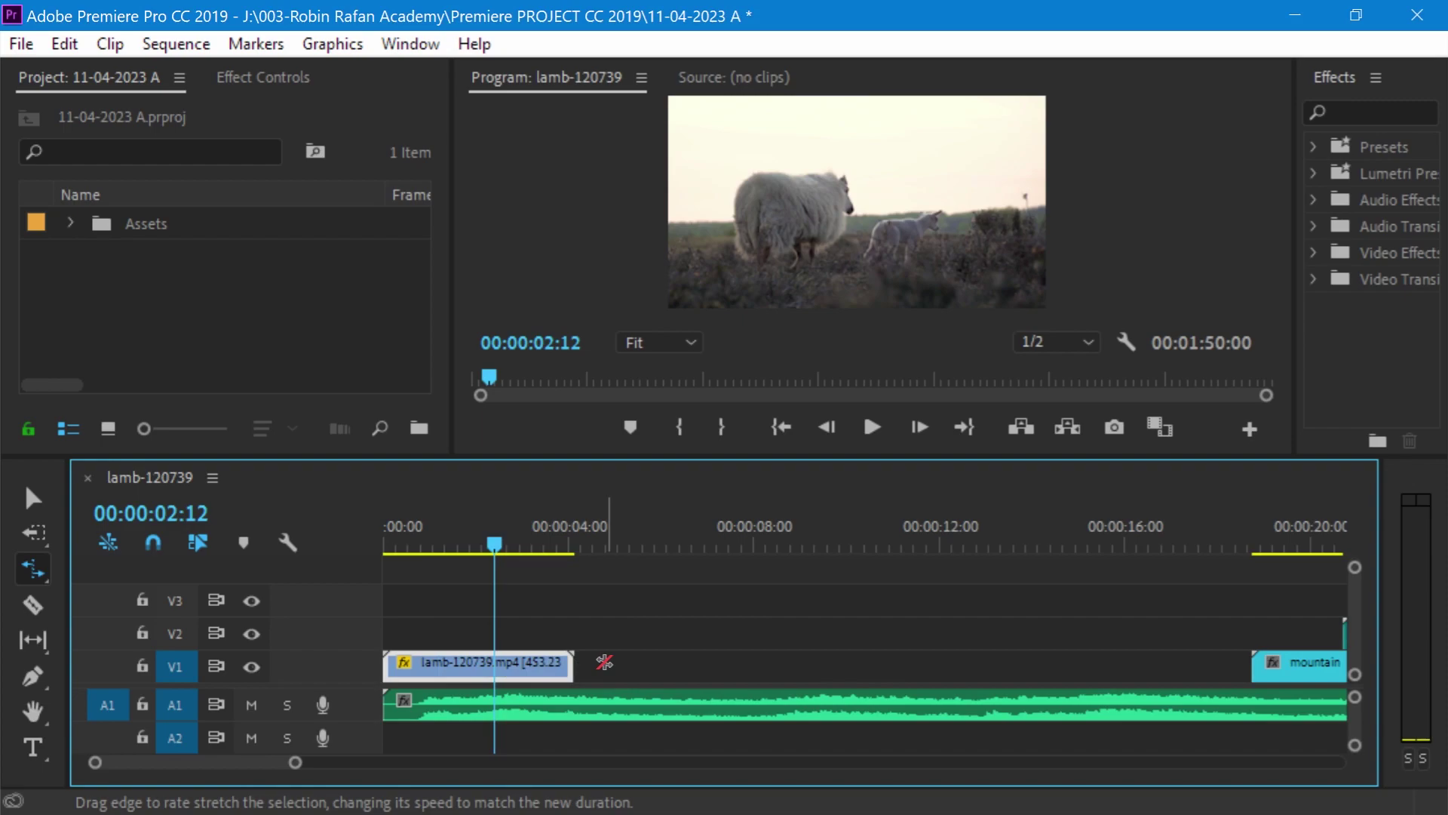
{"action": "left_click_drag", "start_coordinate": [783, 662], "coordinate": [1102, 661]}
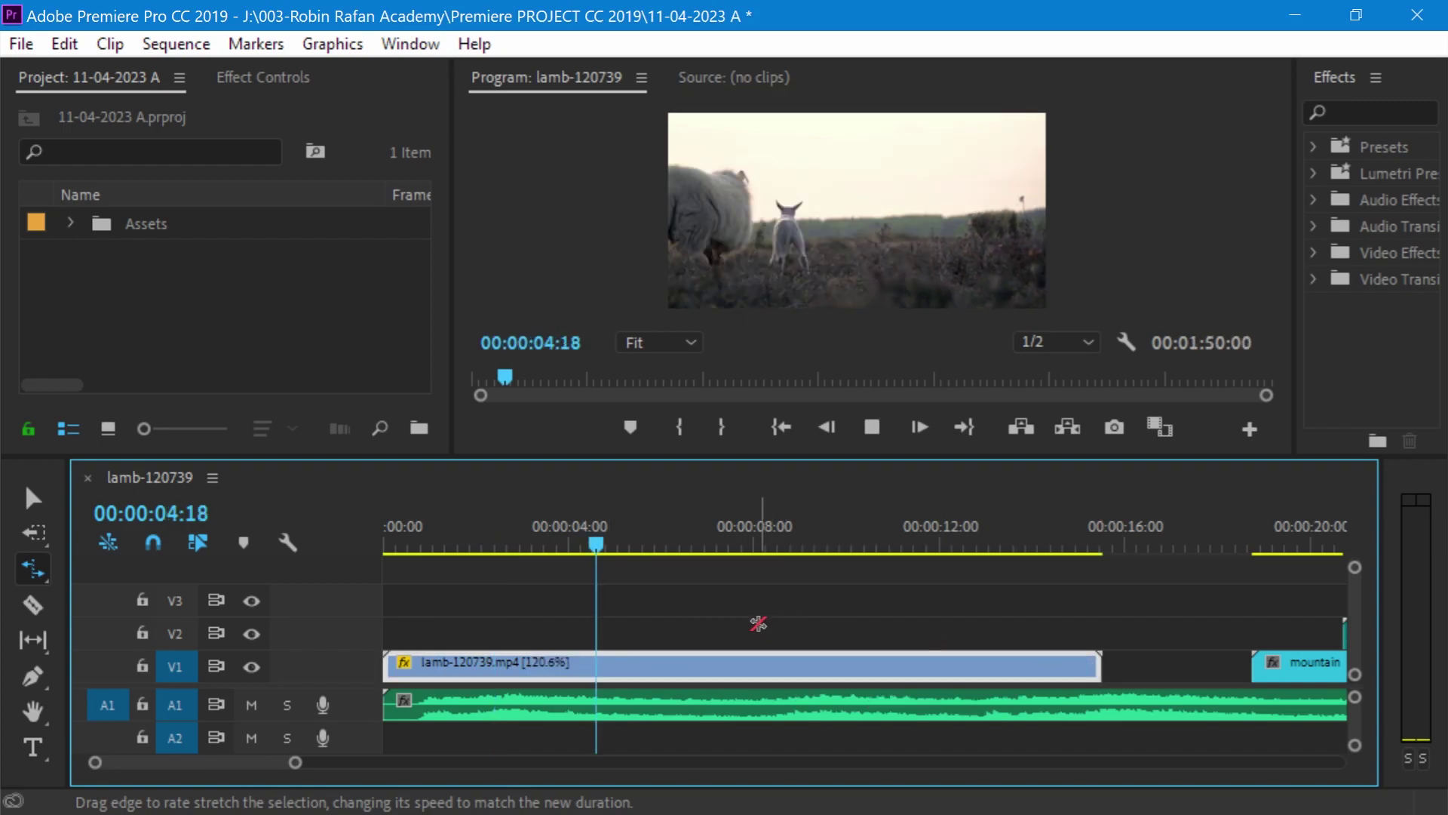
{"action": "key", "text": "space"}
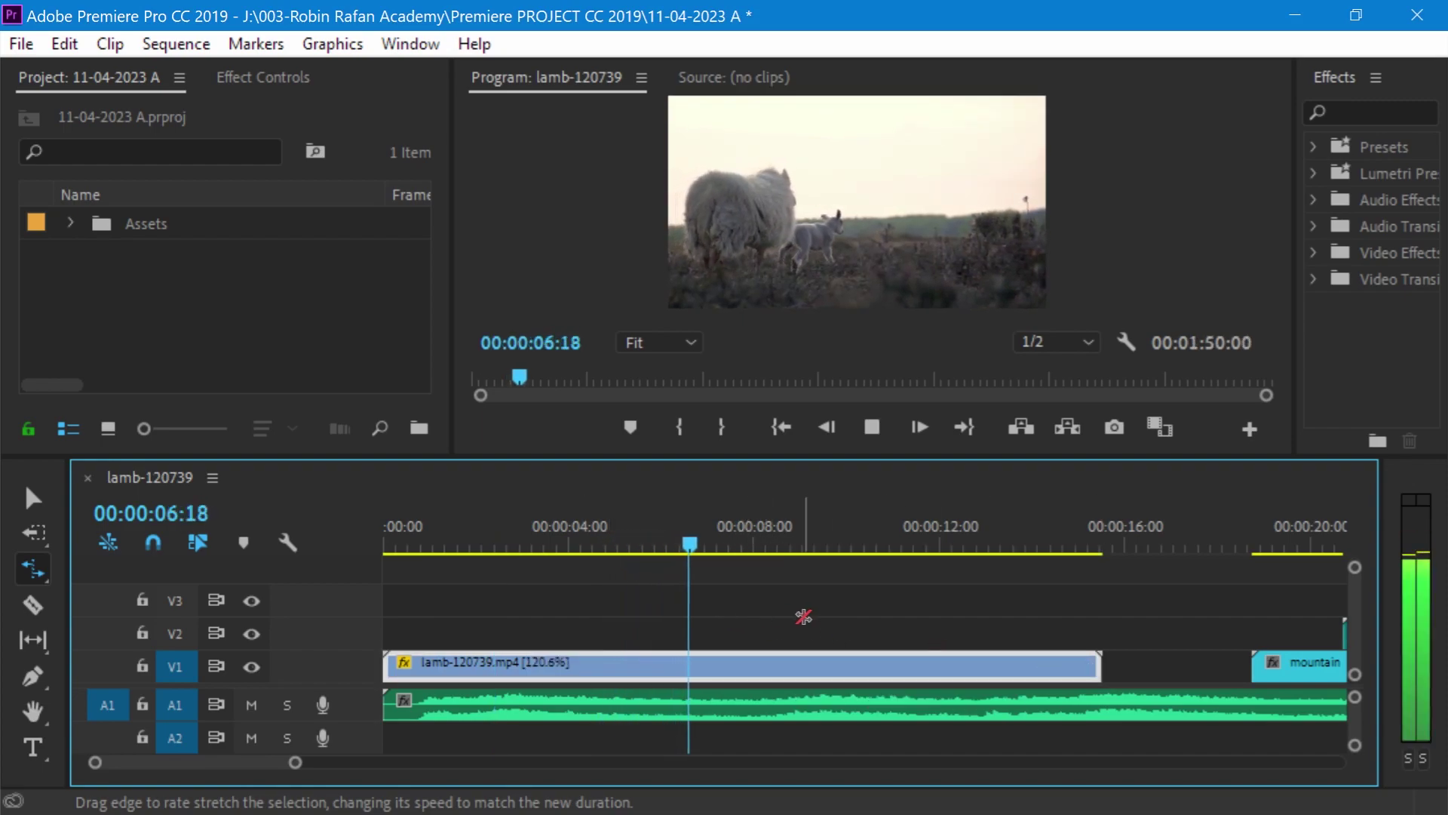
{"action": "key", "text": "space"}
{"action": "key", "text": "minus"}
{"action": "key", "text": "minus"}
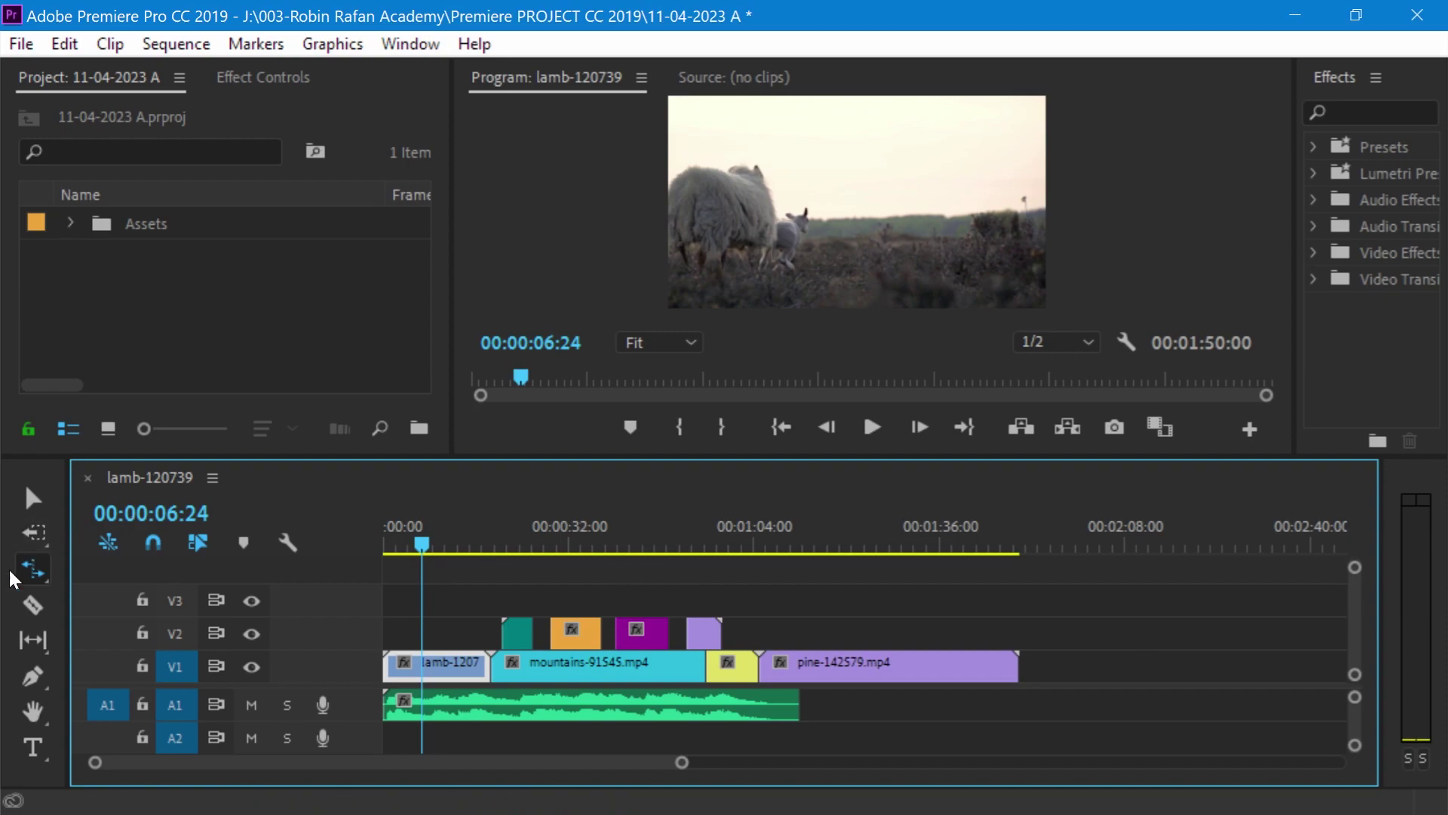
Step: With the Razor tool, cut the mountains clip at two points and the pine clip once
{"action": "left_click", "coordinate": [42, 596]}
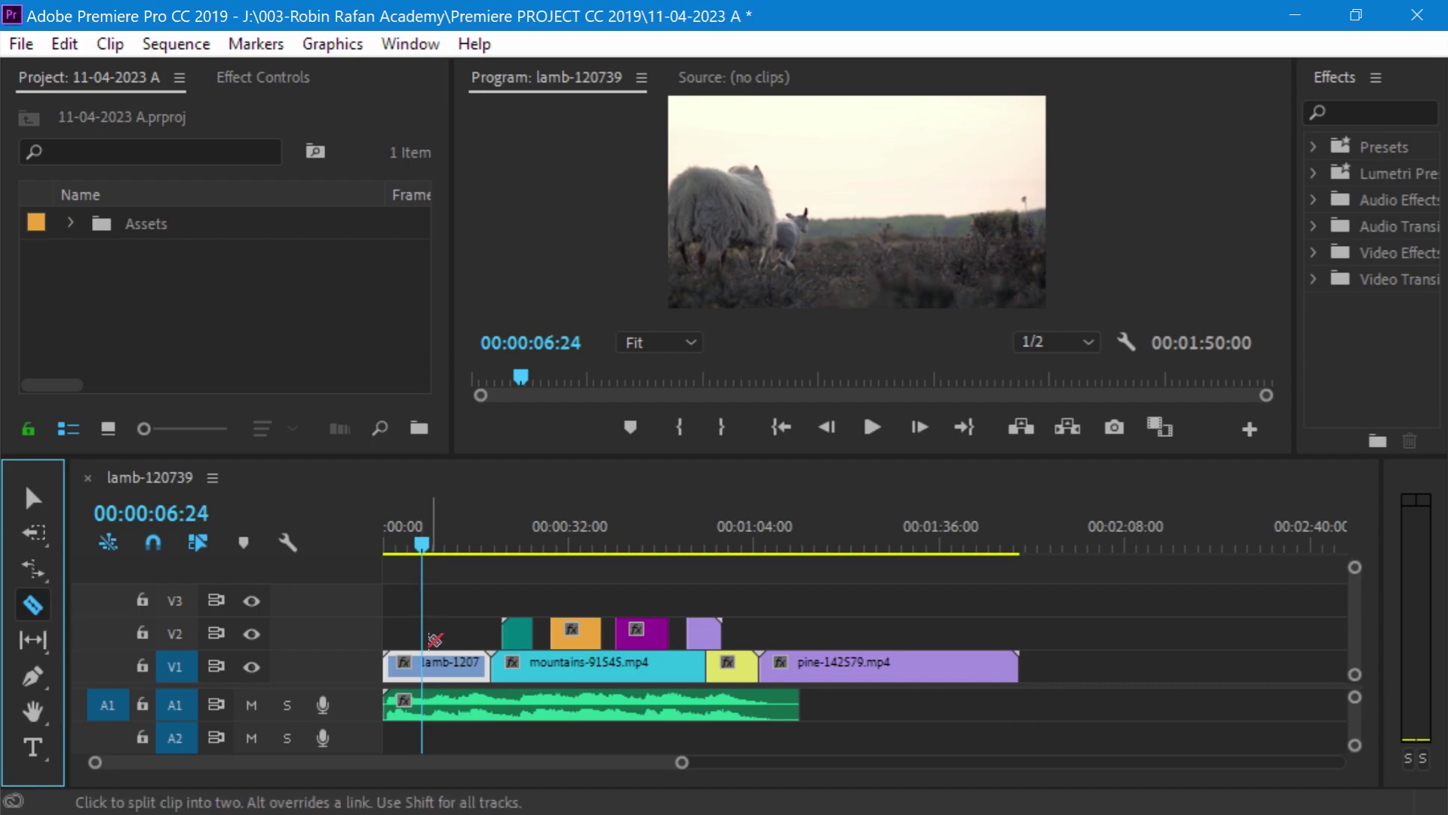
{"action": "left_click", "coordinate": [601, 668]}
{"action": "left_click", "coordinate": [669, 668]}
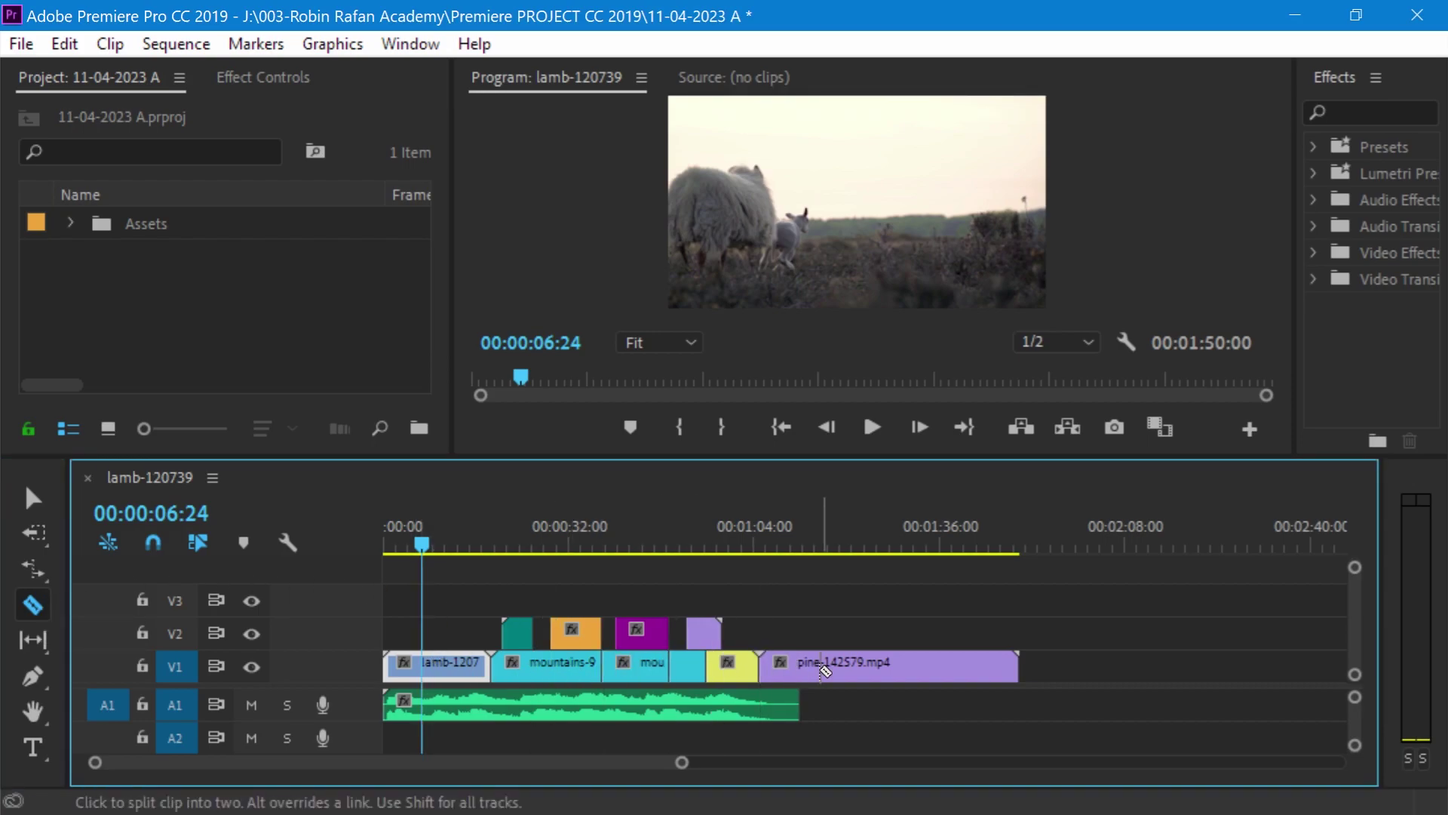
{"action": "left_click", "coordinate": [818, 668]}
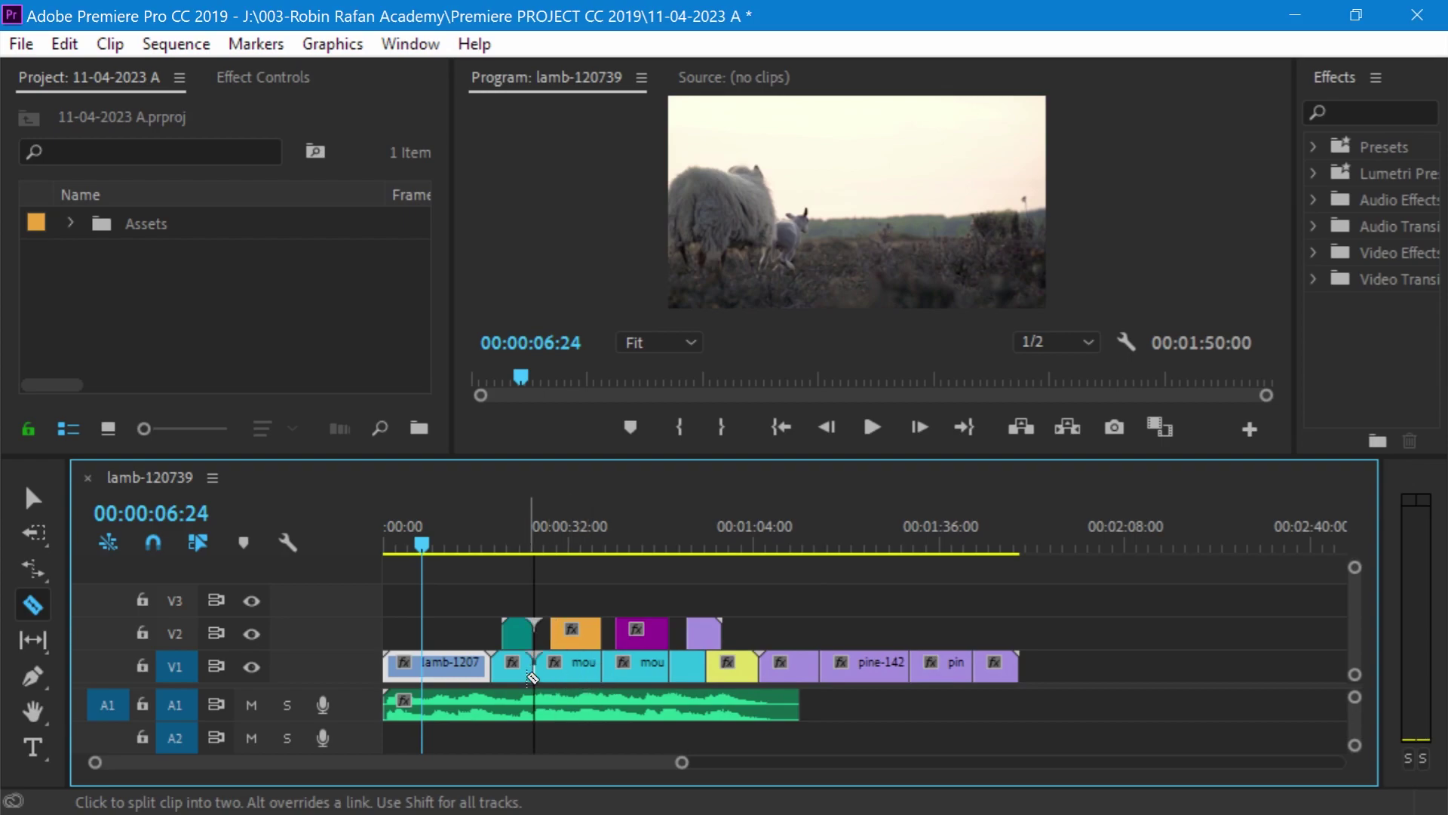
{"action": "key", "text": "equal"}
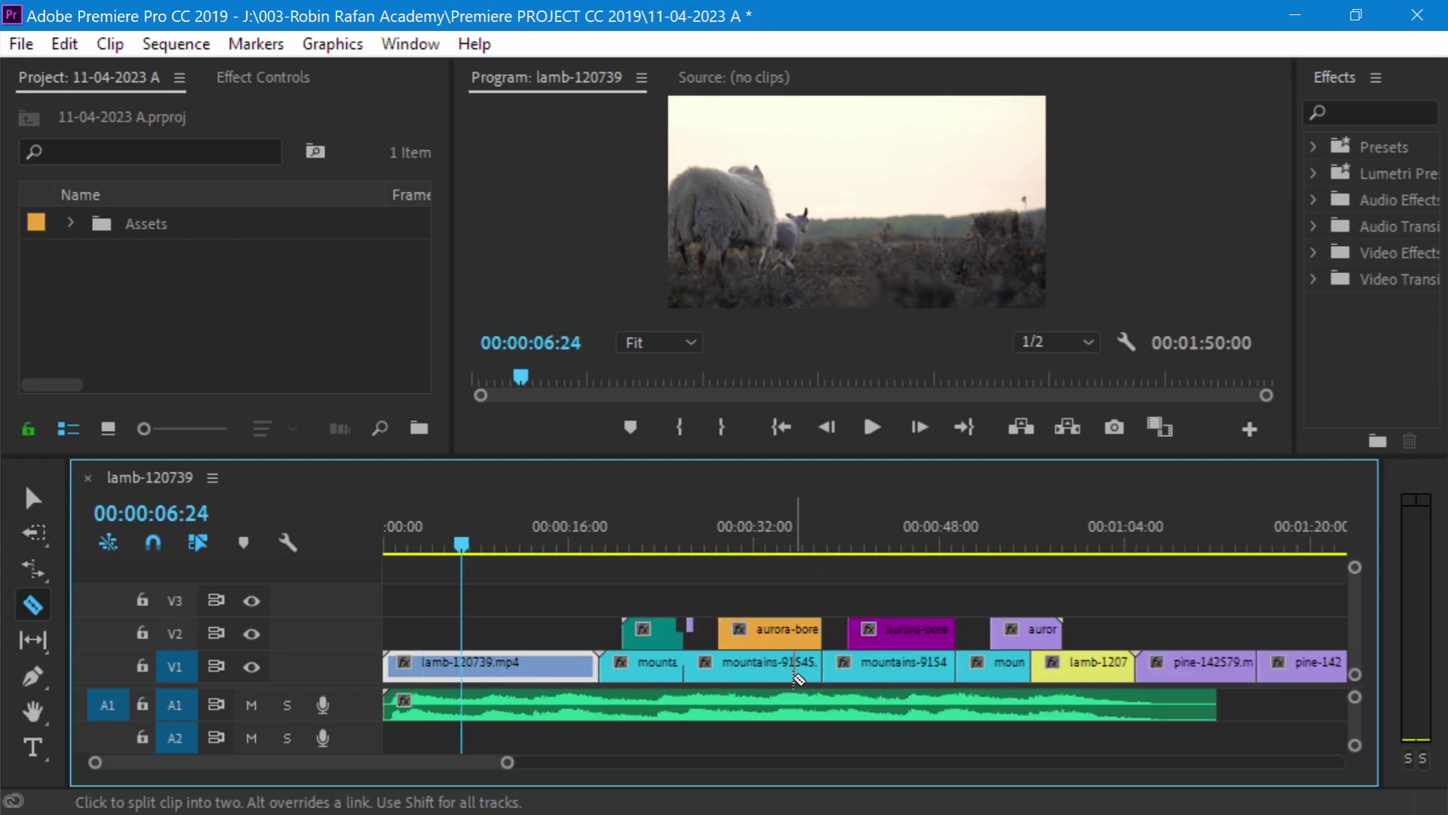
Step: Shift-cut through all tracks at two points, then undo those extra cuts
{"action": "key", "text": "shift"}
{"action": "key", "text": "shift"}
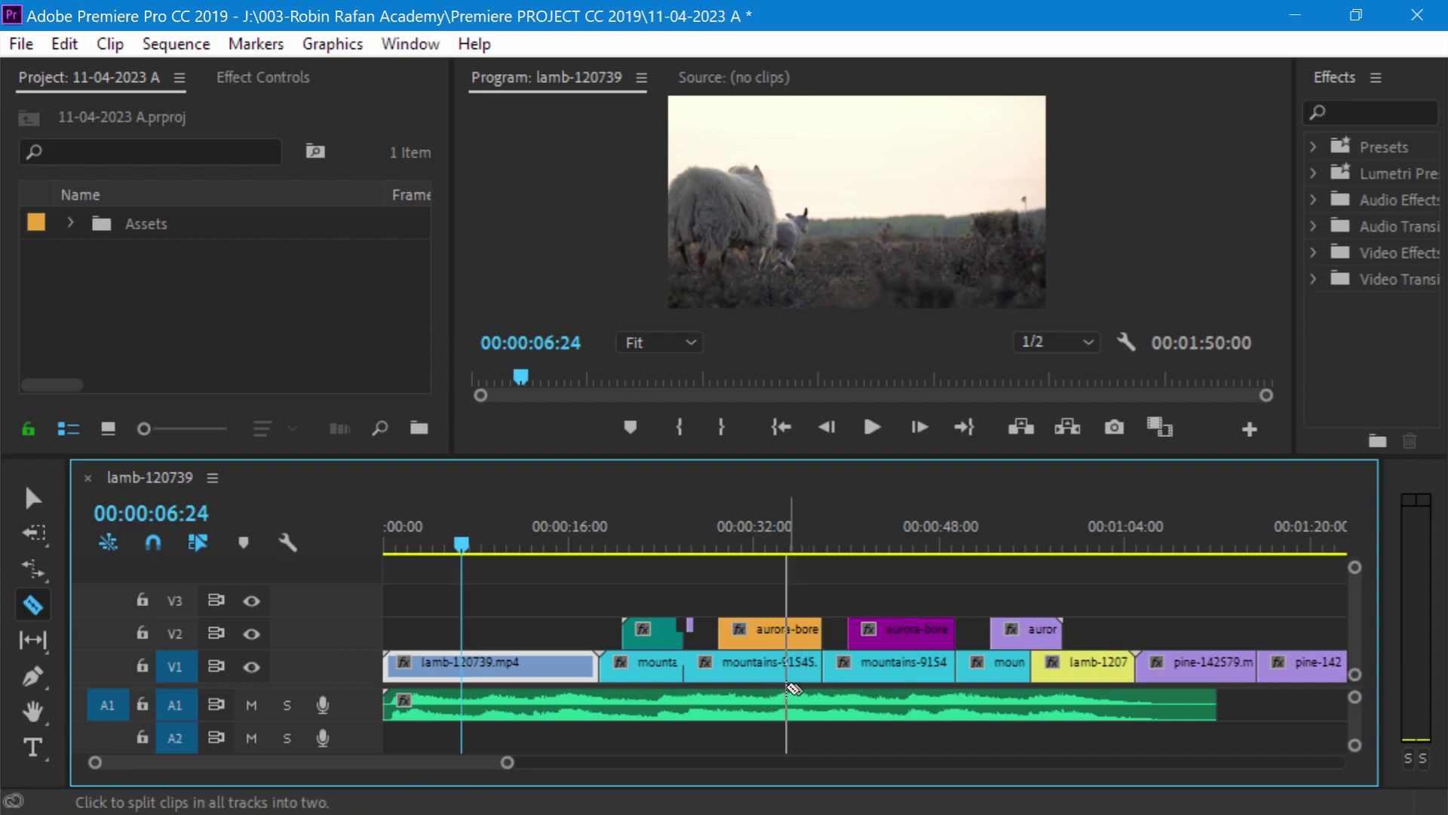
{"action": "left_click", "coordinate": [718, 700], "text": "shift"}
{"action": "left_click", "coordinate": [797, 698], "text": "shift"}
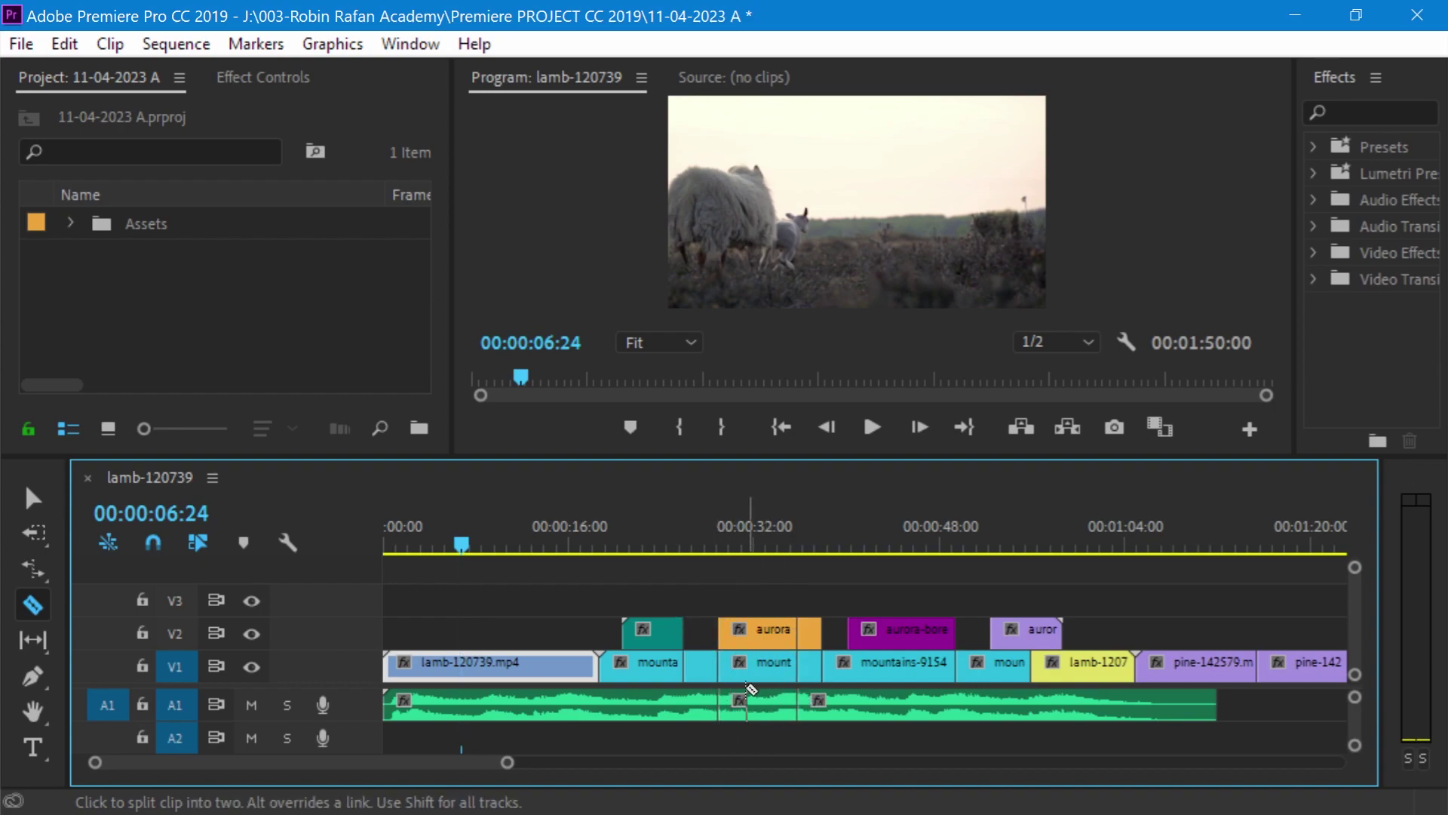
{"action": "key", "text": "ctrl+z"}
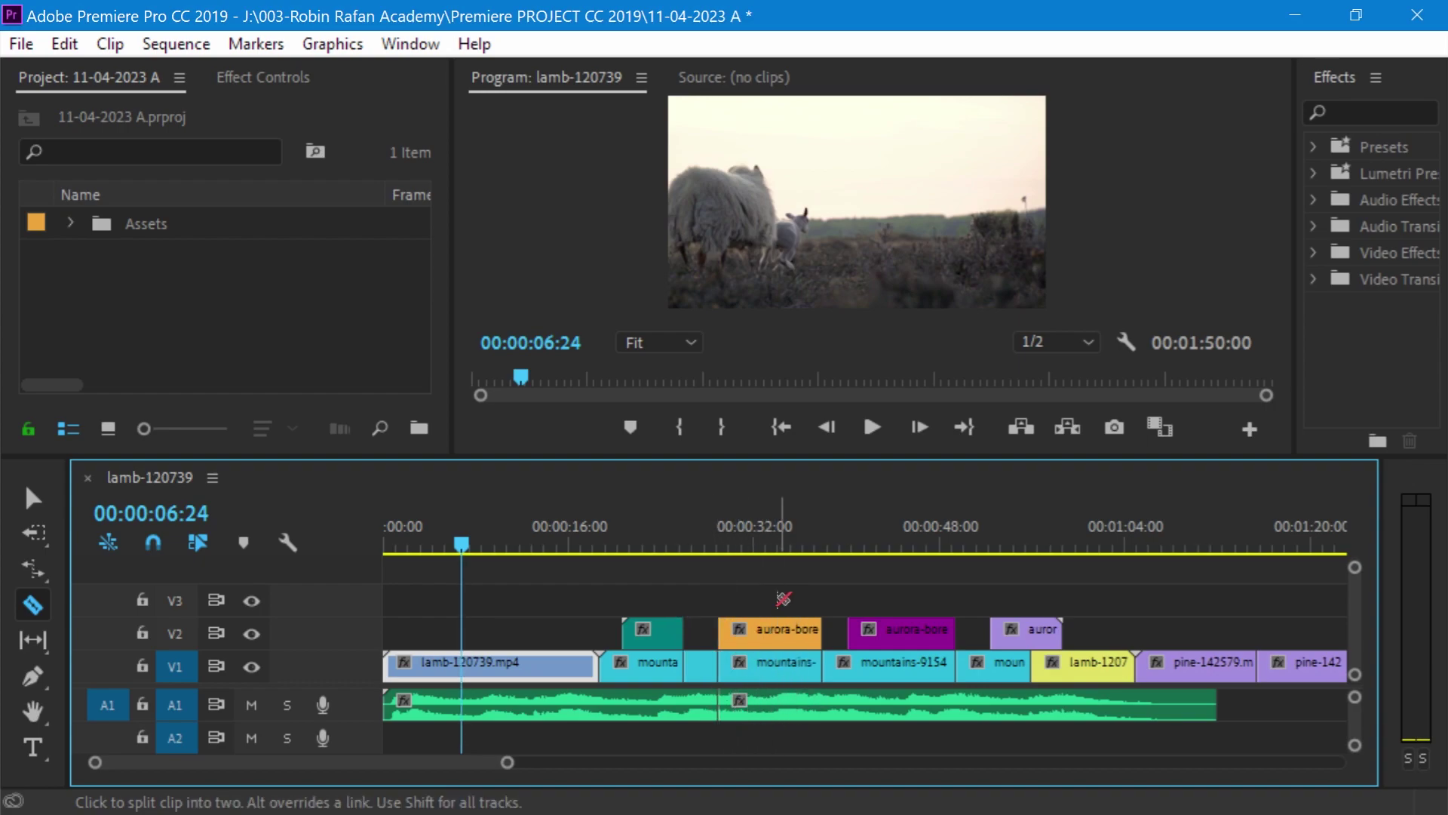
{"action": "key", "text": "ctrl+z"}
{"action": "key", "text": "ctrl+z"}
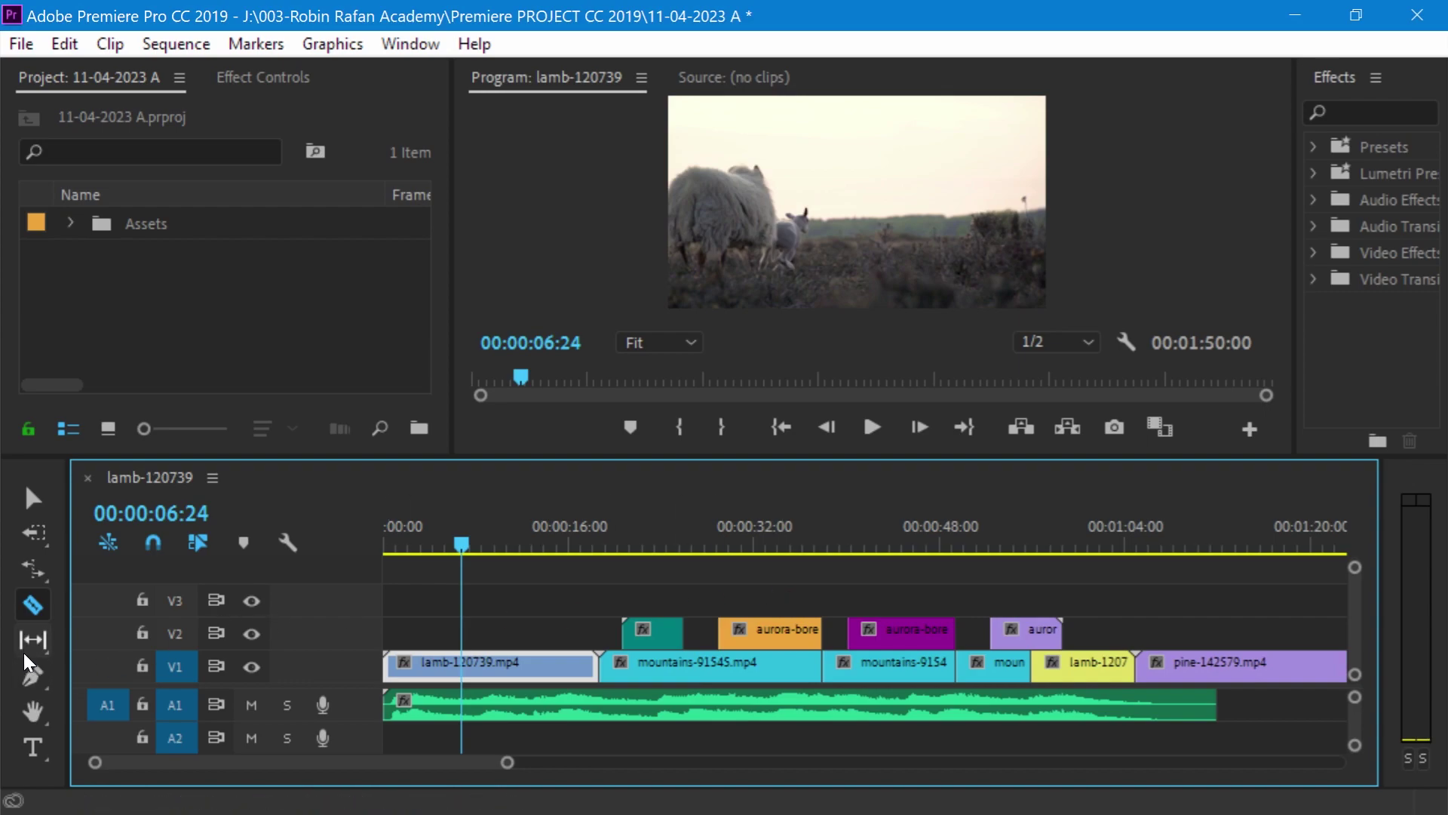
Step: With the Slip tool, set the playhead to 01:09:24 and slip the pine-142579 clip's in and out points
{"action": "left_click_drag", "start_coordinate": [24, 649], "coordinate": [148, 644]}
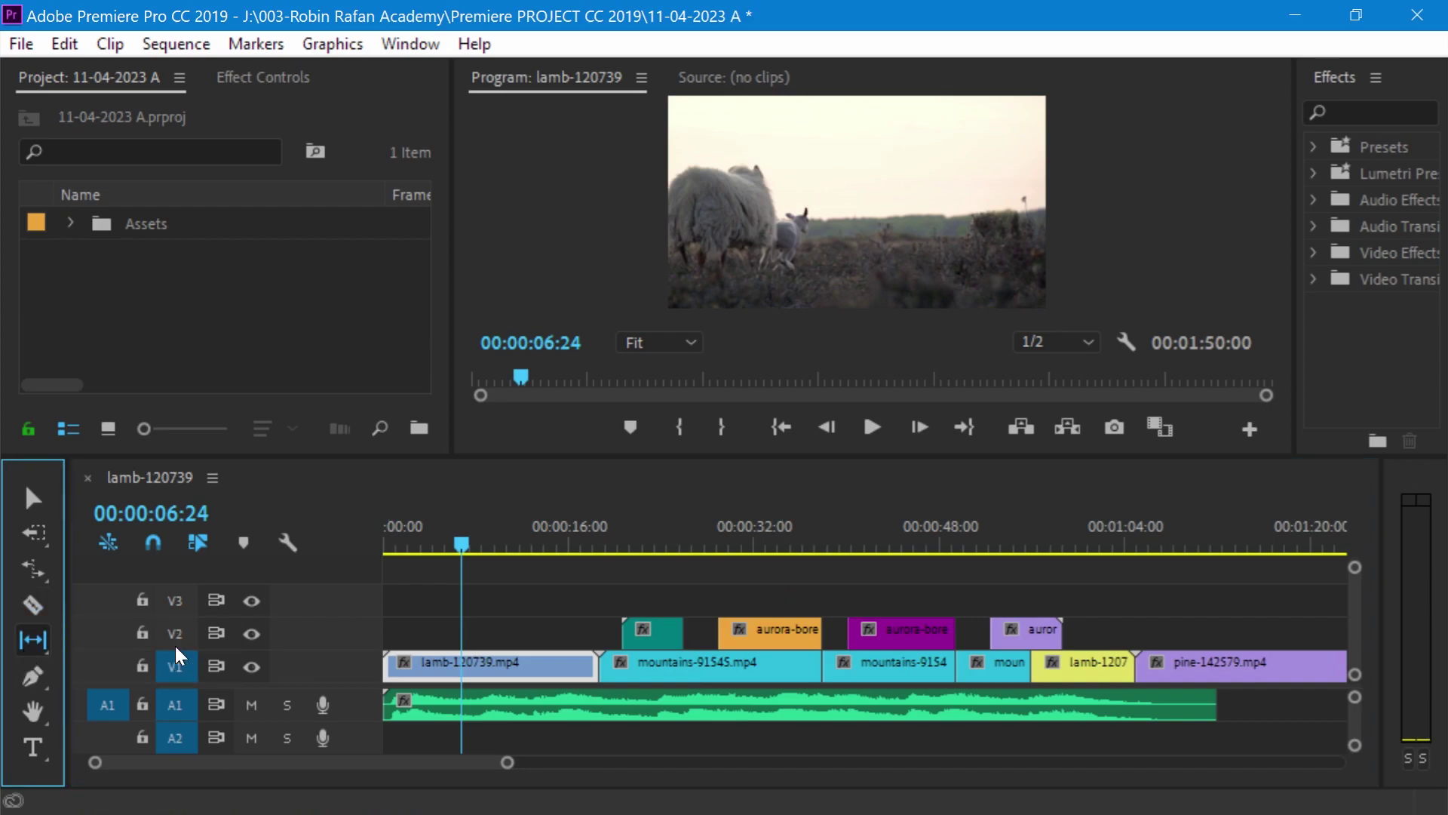
{"action": "left_click", "coordinate": [1194, 545]}
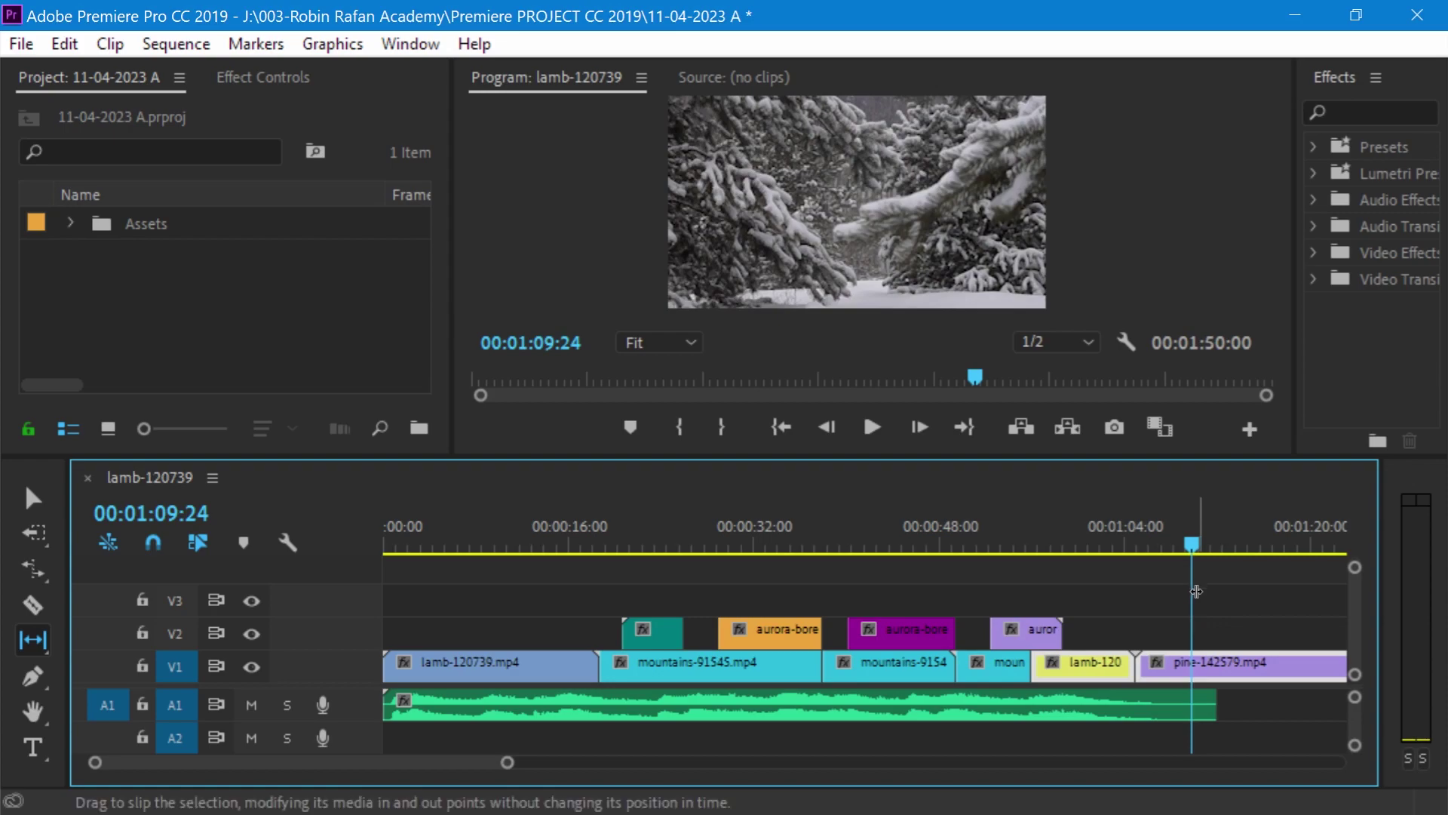
{"action": "mouse_move", "coordinate": [1192, 666]}
{"action": "left_mouse_down"}
{"action": "mouse_move", "coordinate": [1256, 656]}
{"action": "mouse_move", "coordinate": [1192, 680]}
{"action": "mouse_move", "coordinate": [1442, 692]}
{"action": "mouse_move", "coordinate": [1132, 702]}
{"action": "left_mouse_up"}
{"action": "left_click", "coordinate": [37, 649]}
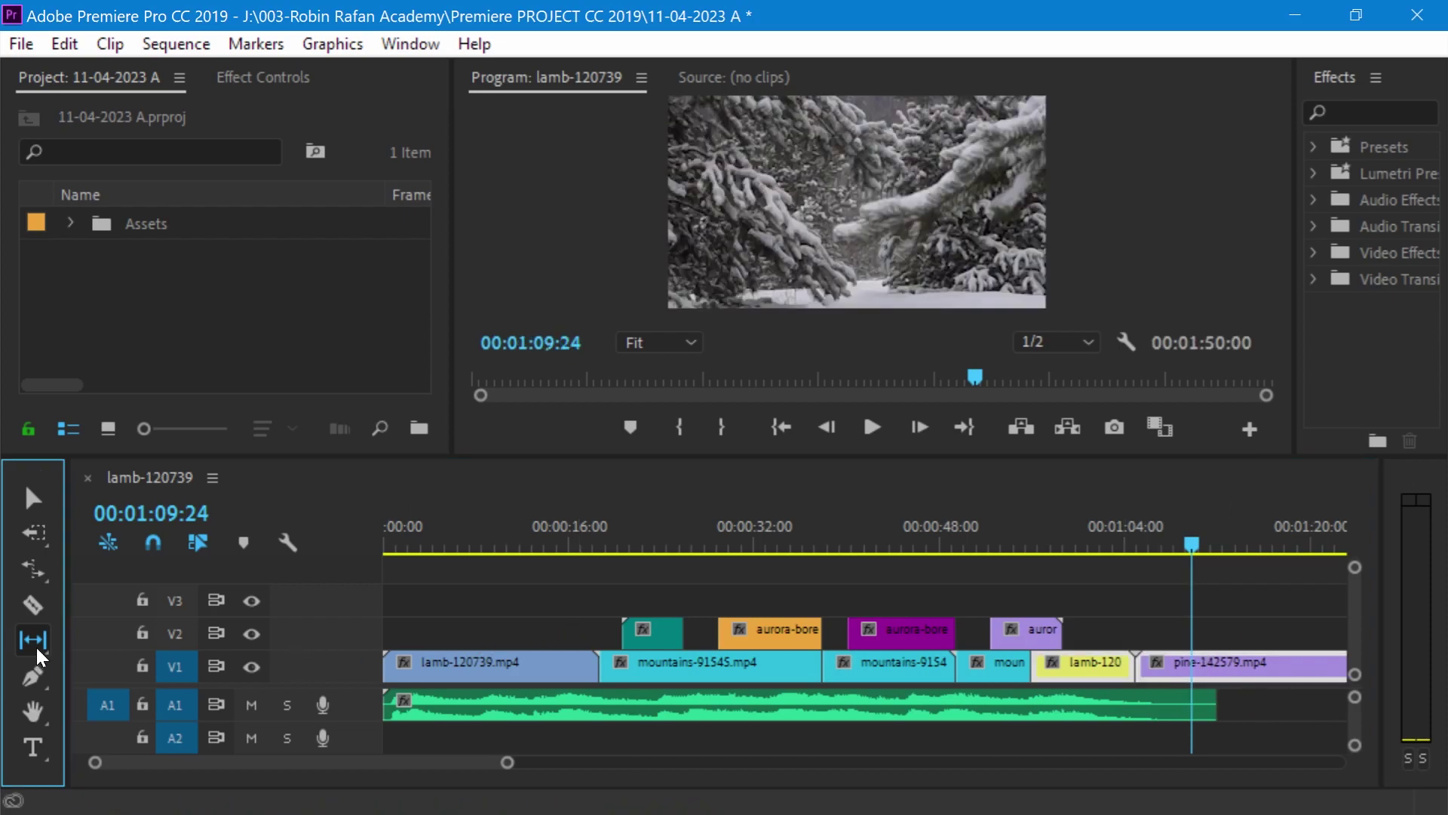
{"action": "left_click", "coordinate": [36, 647]}
{"action": "left_click", "coordinate": [219, 674]}
{"action": "left_click_drag", "start_coordinate": [1156, 669], "coordinate": [1221, 678]}
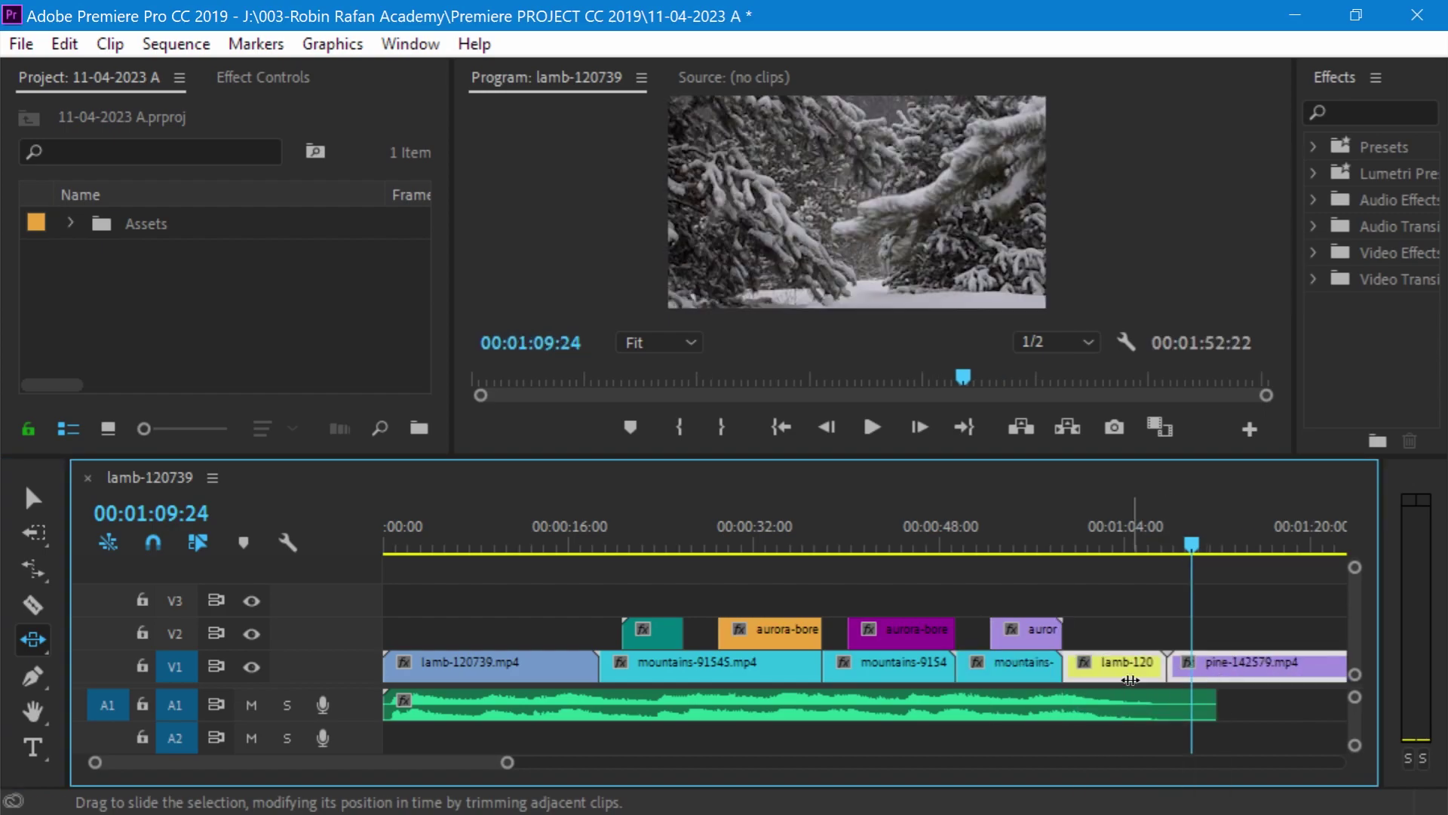
{"action": "left_click", "coordinate": [21, 676]}
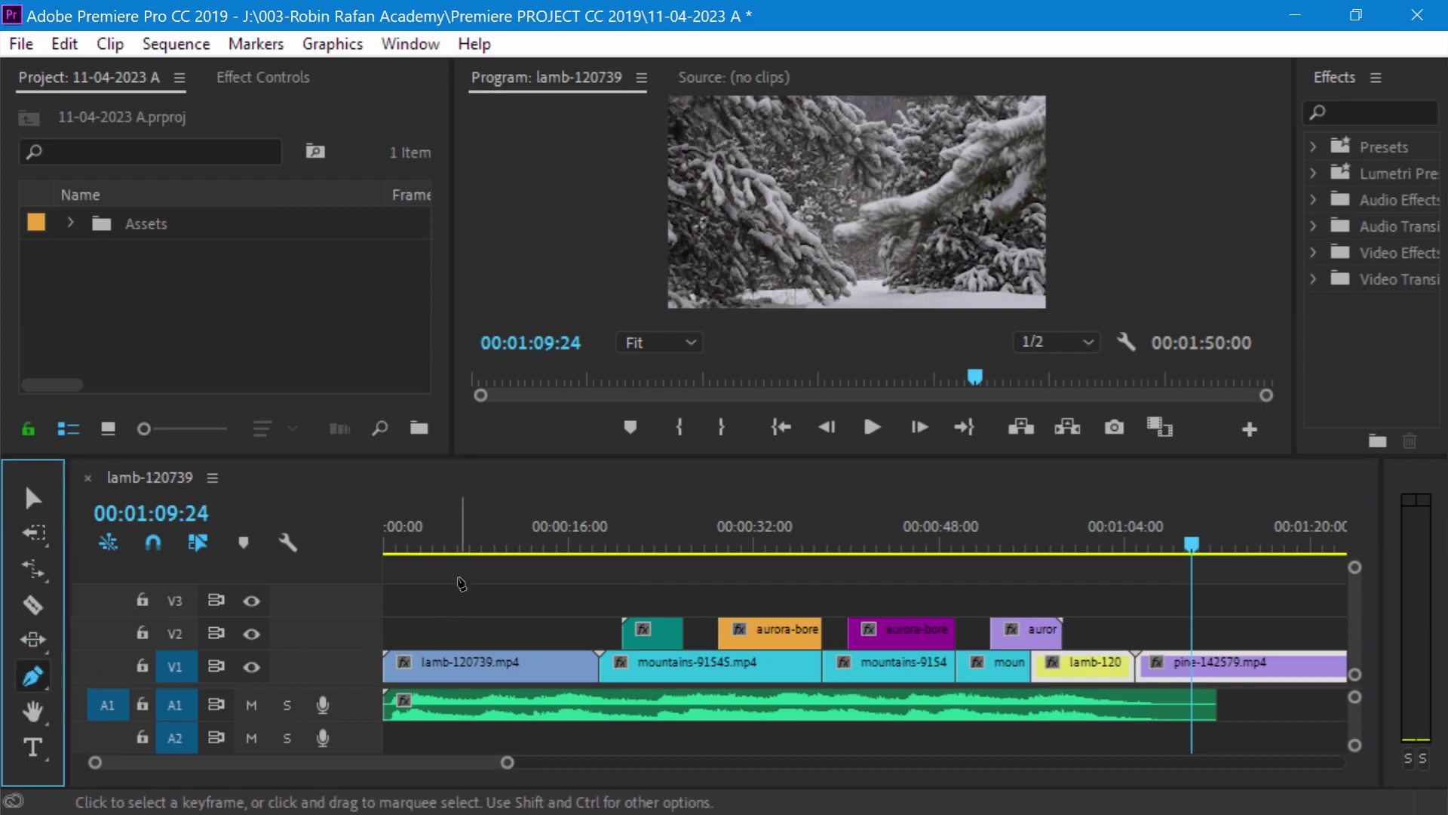
Step: At 00:00:08:13, pen-draw a four-point grey shape over the upper lamb frame, then expand track V1
{"action": "left_click", "coordinate": [482, 547]}
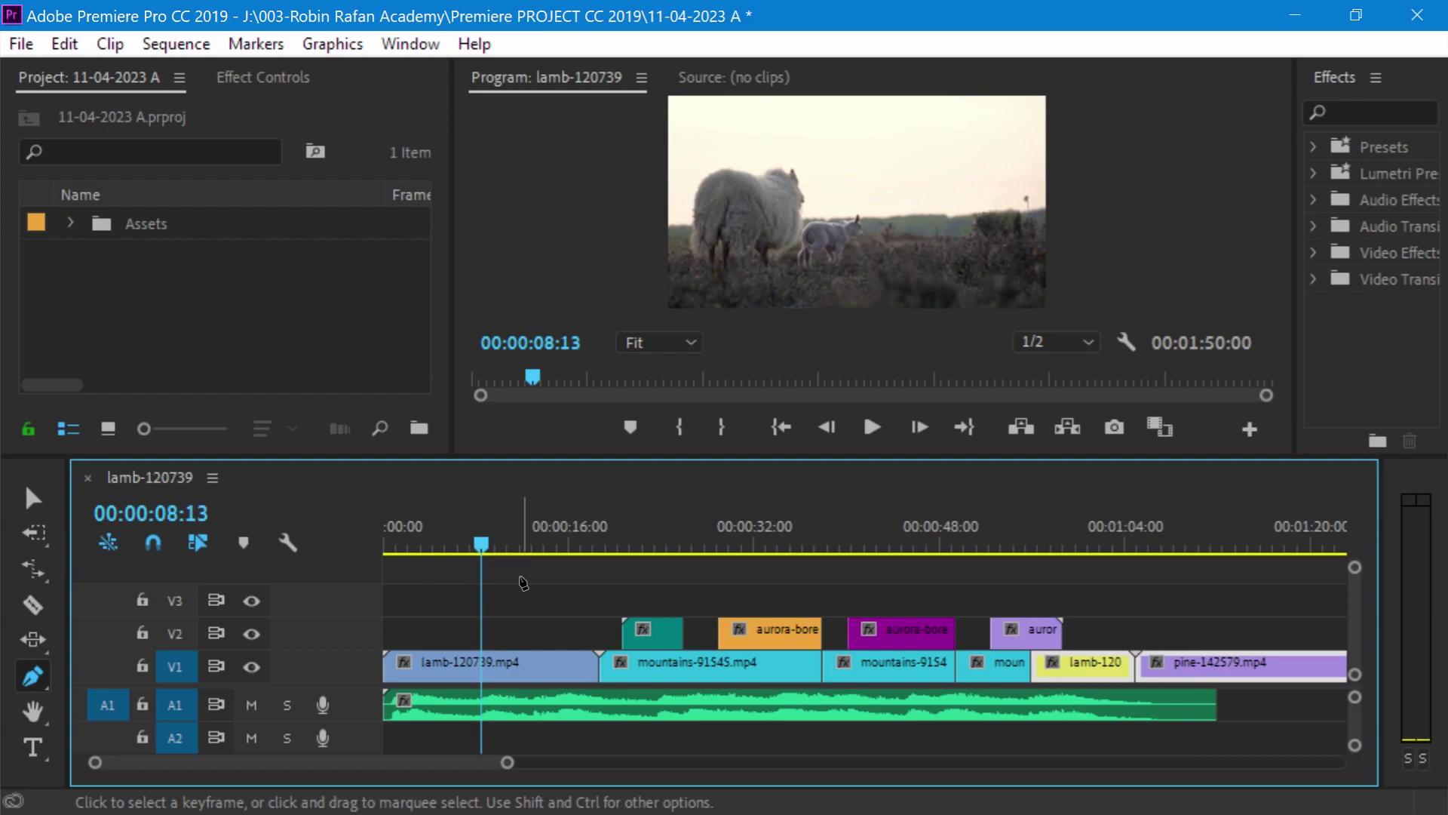
{"action": "left_click", "coordinate": [794, 158]}
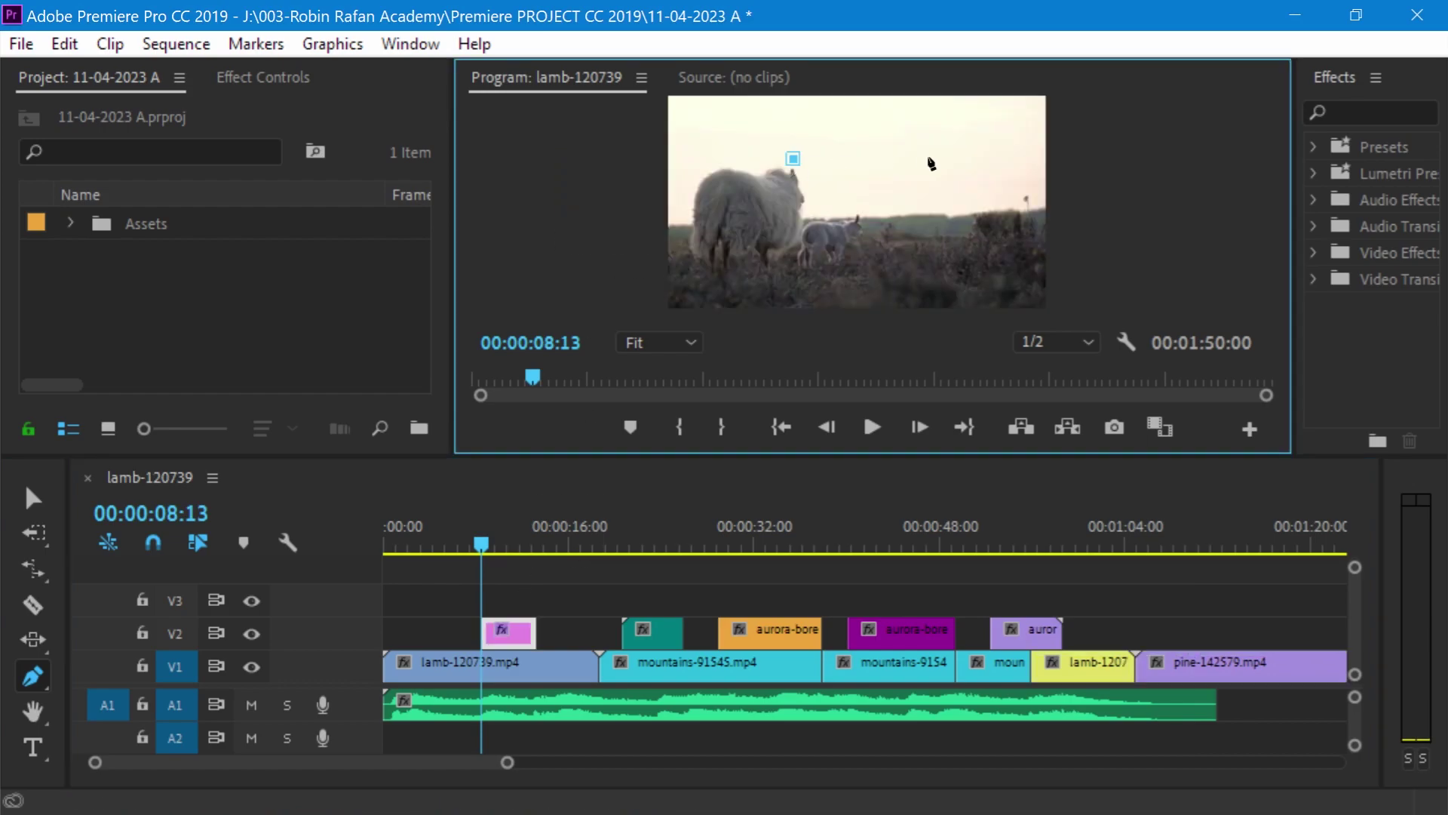
{"action": "left_click_drag", "start_coordinate": [929, 157], "coordinate": [957, 183]}
{"action": "left_click", "coordinate": [910, 240]}
{"action": "left_click", "coordinate": [763, 276]}
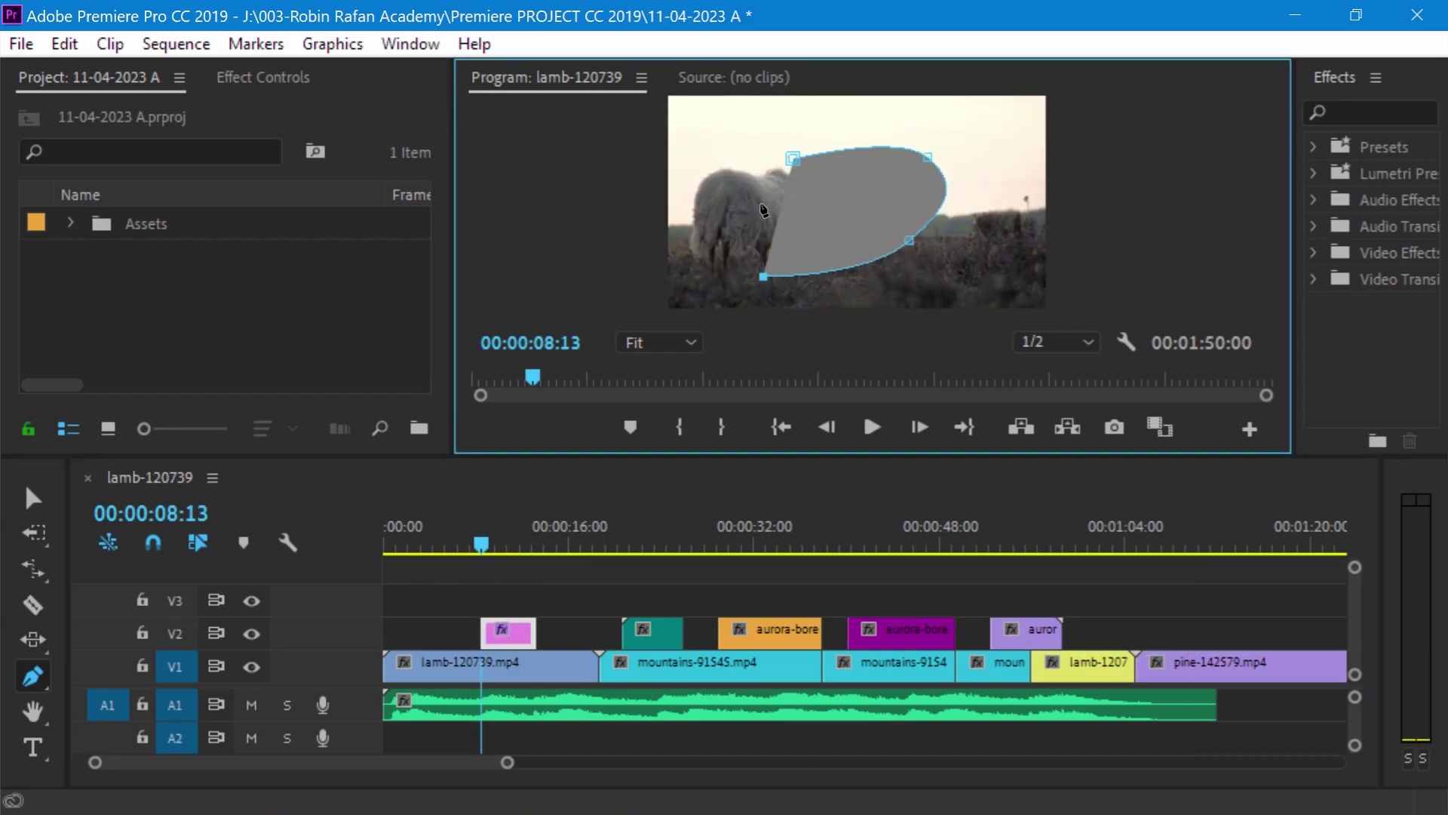
{"action": "left_click_drag", "start_coordinate": [793, 158], "coordinate": [751, 169]}
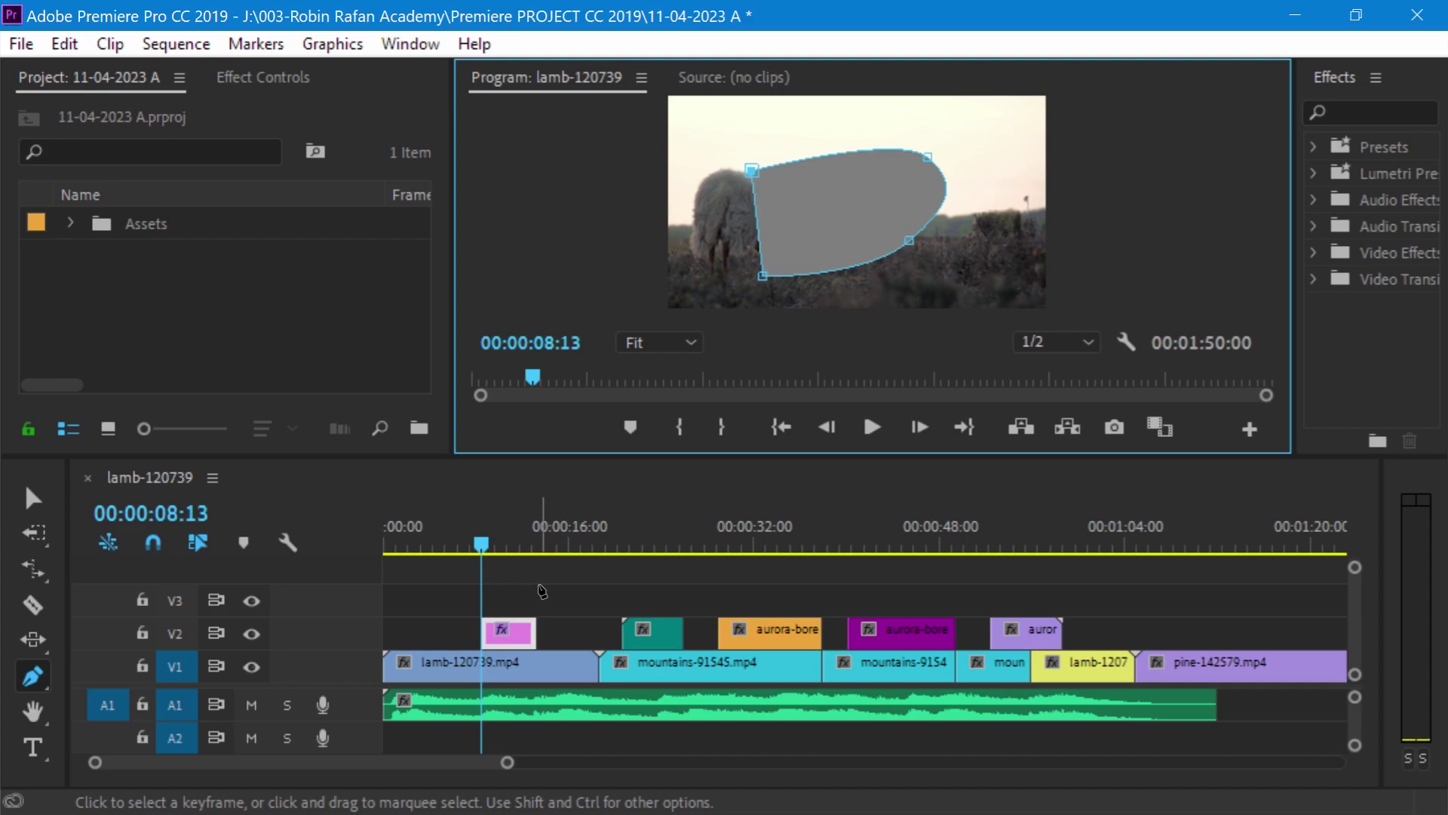
{"action": "double_click", "coordinate": [332, 668]}
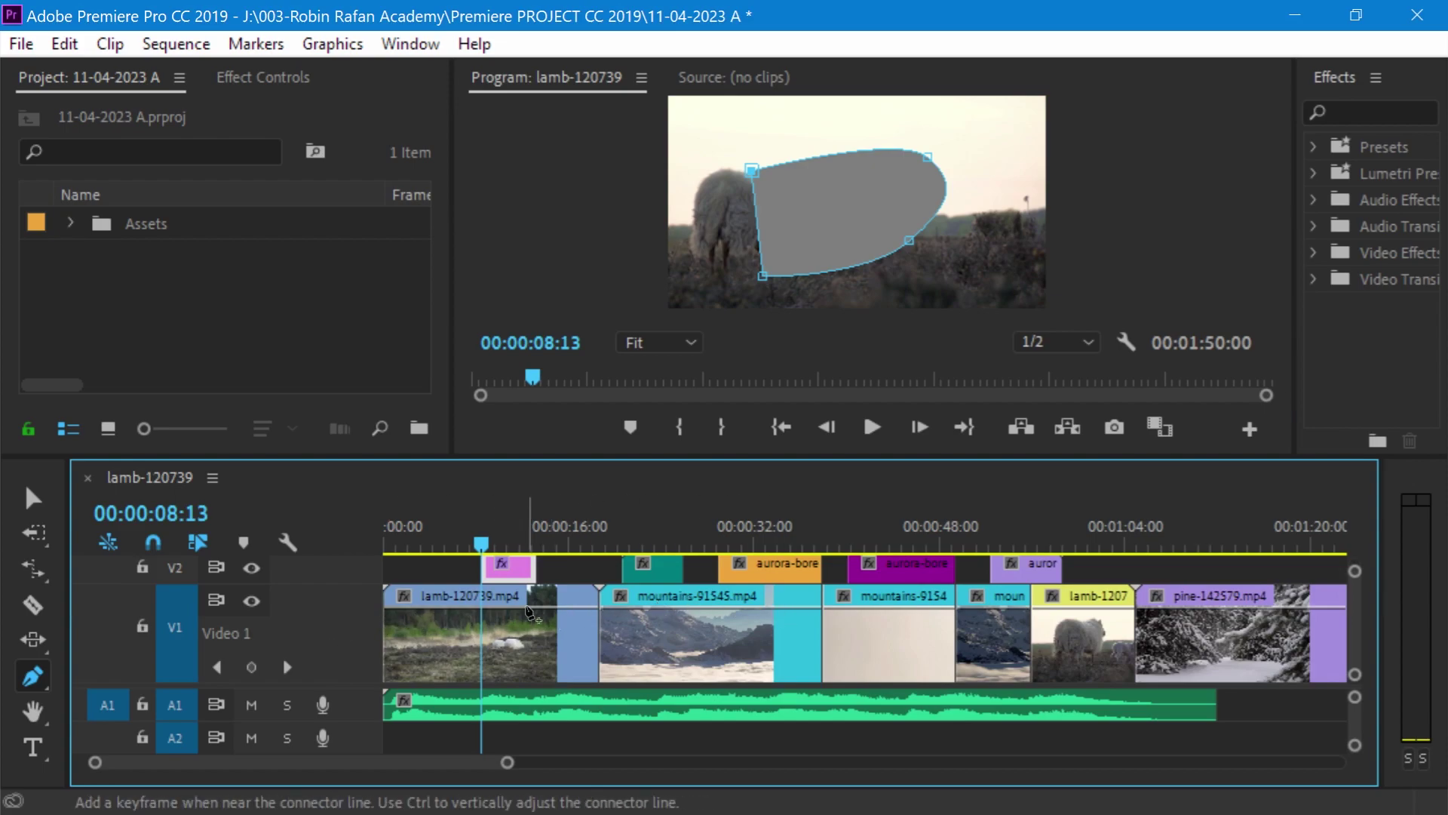
Step: Add two opacity keyframes on the lamb clip, pull them down into a V, preview, and remove the shape graphic
{"action": "left_click", "coordinate": [565, 618]}
{"action": "left_click", "coordinate": [584, 608]}
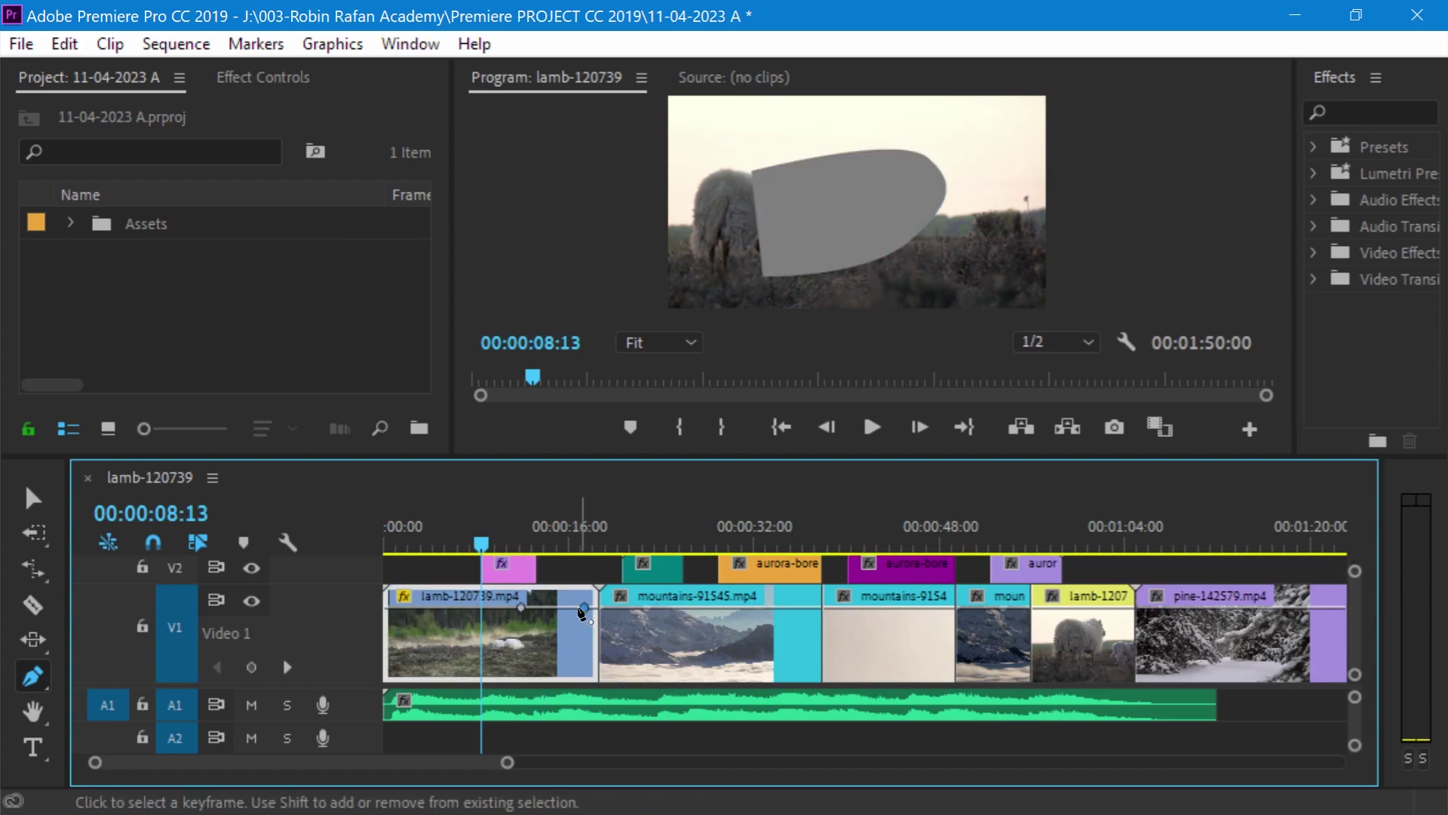
{"action": "left_click_drag", "start_coordinate": [584, 608], "coordinate": [593, 672]}
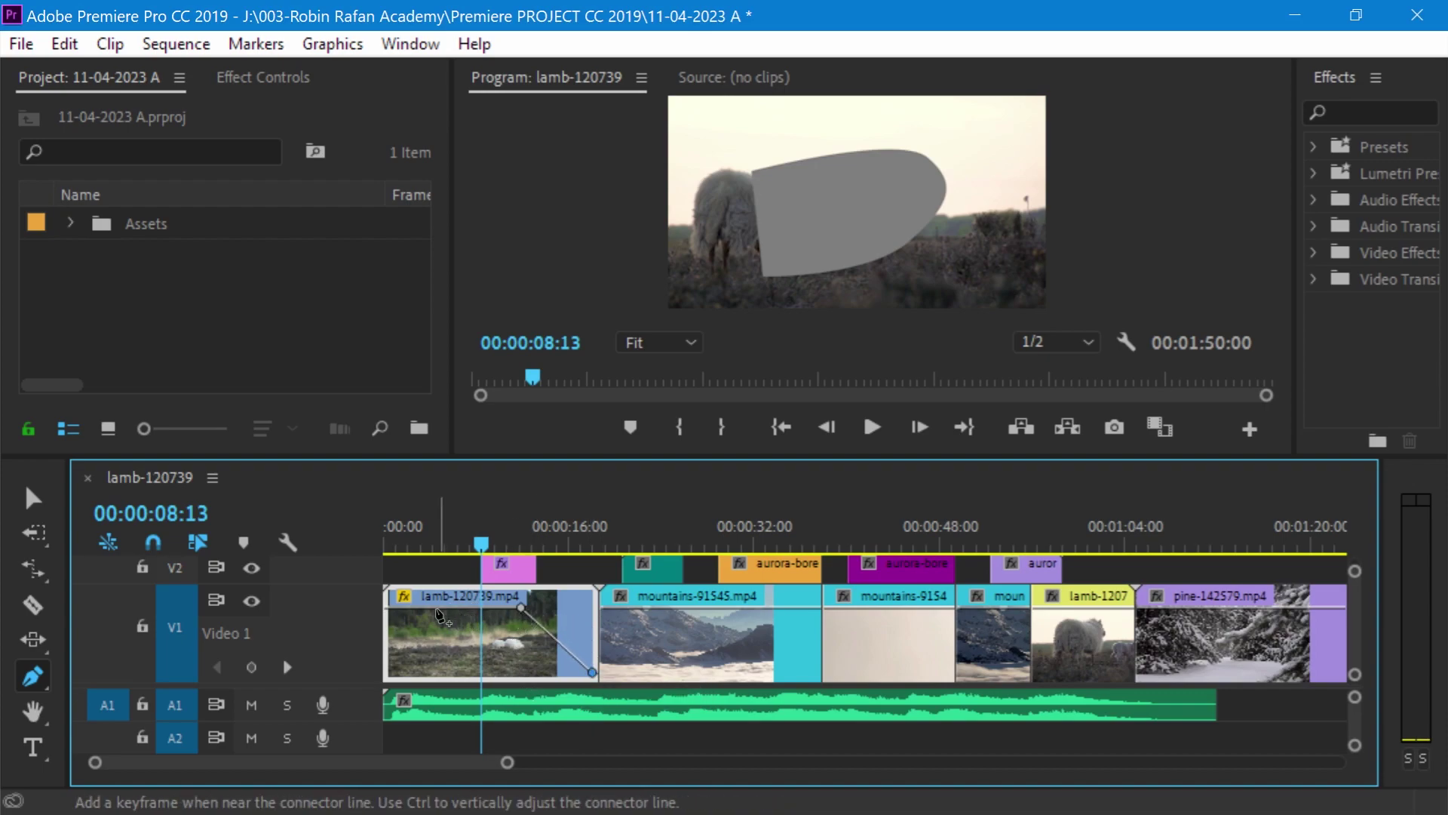
{"action": "left_click", "coordinate": [431, 608]}
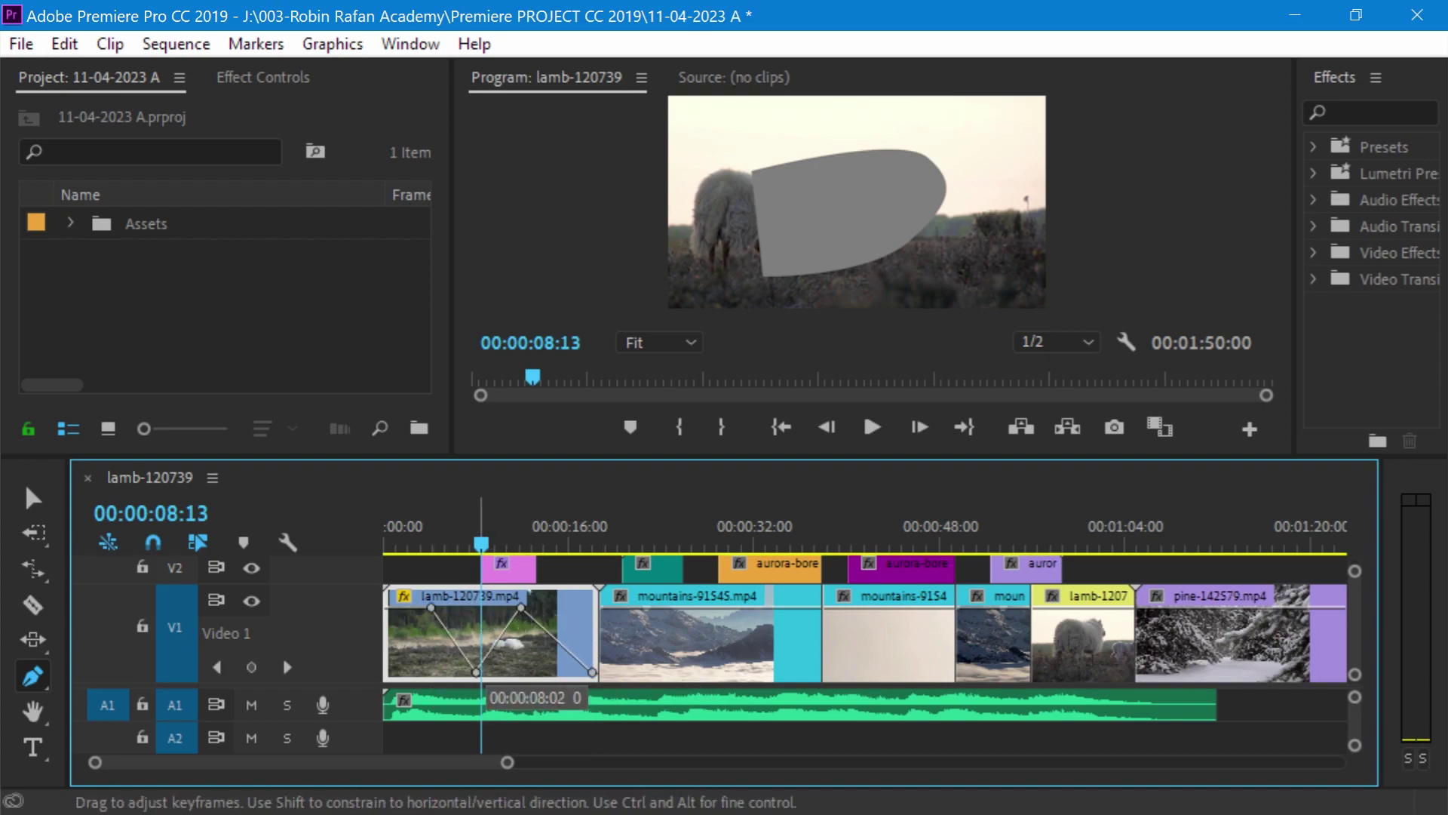
{"action": "left_click_drag", "start_coordinate": [460, 608], "coordinate": [468, 777]}
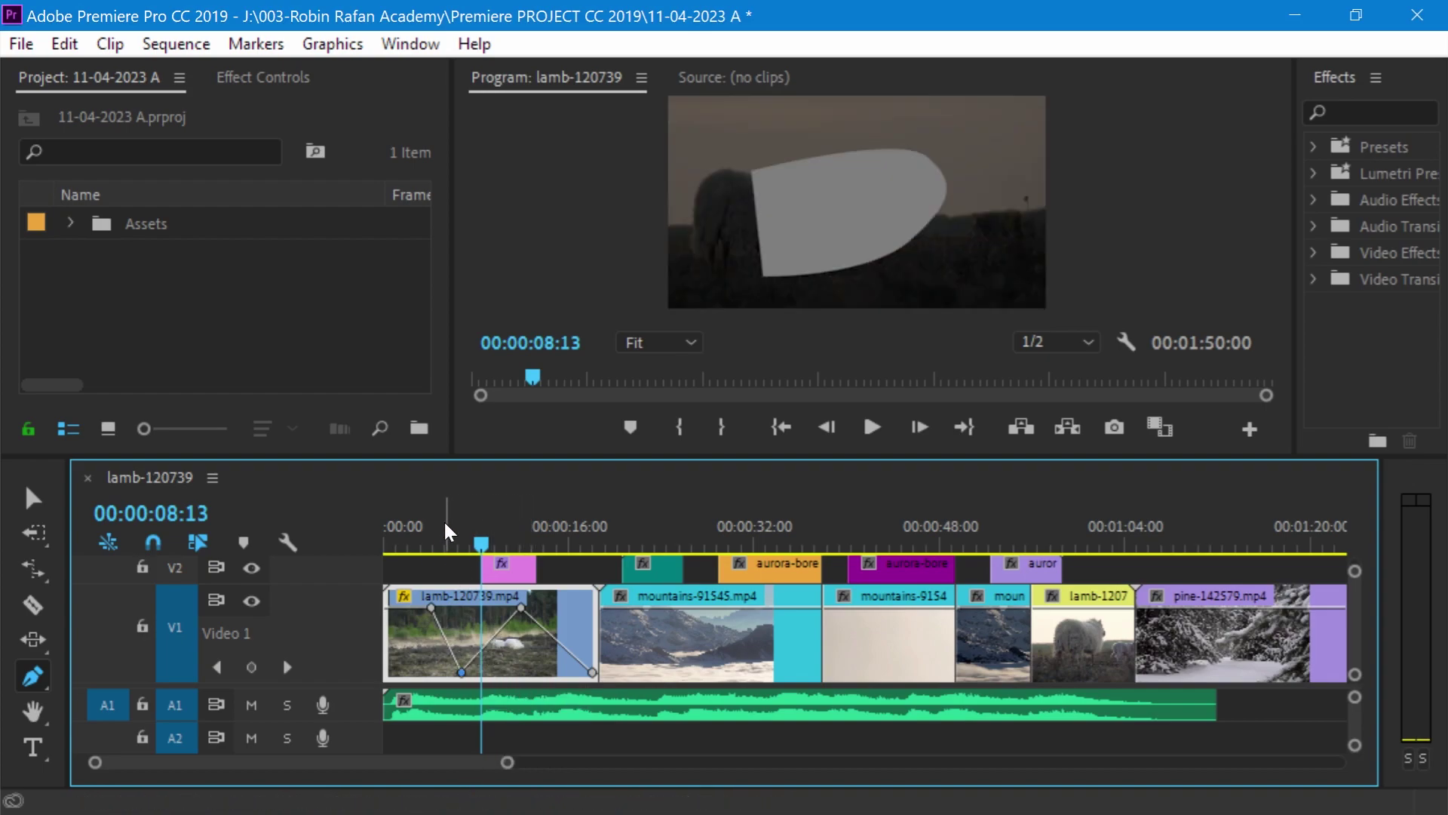
{"action": "left_click_drag", "start_coordinate": [431, 536], "coordinate": [511, 603]}
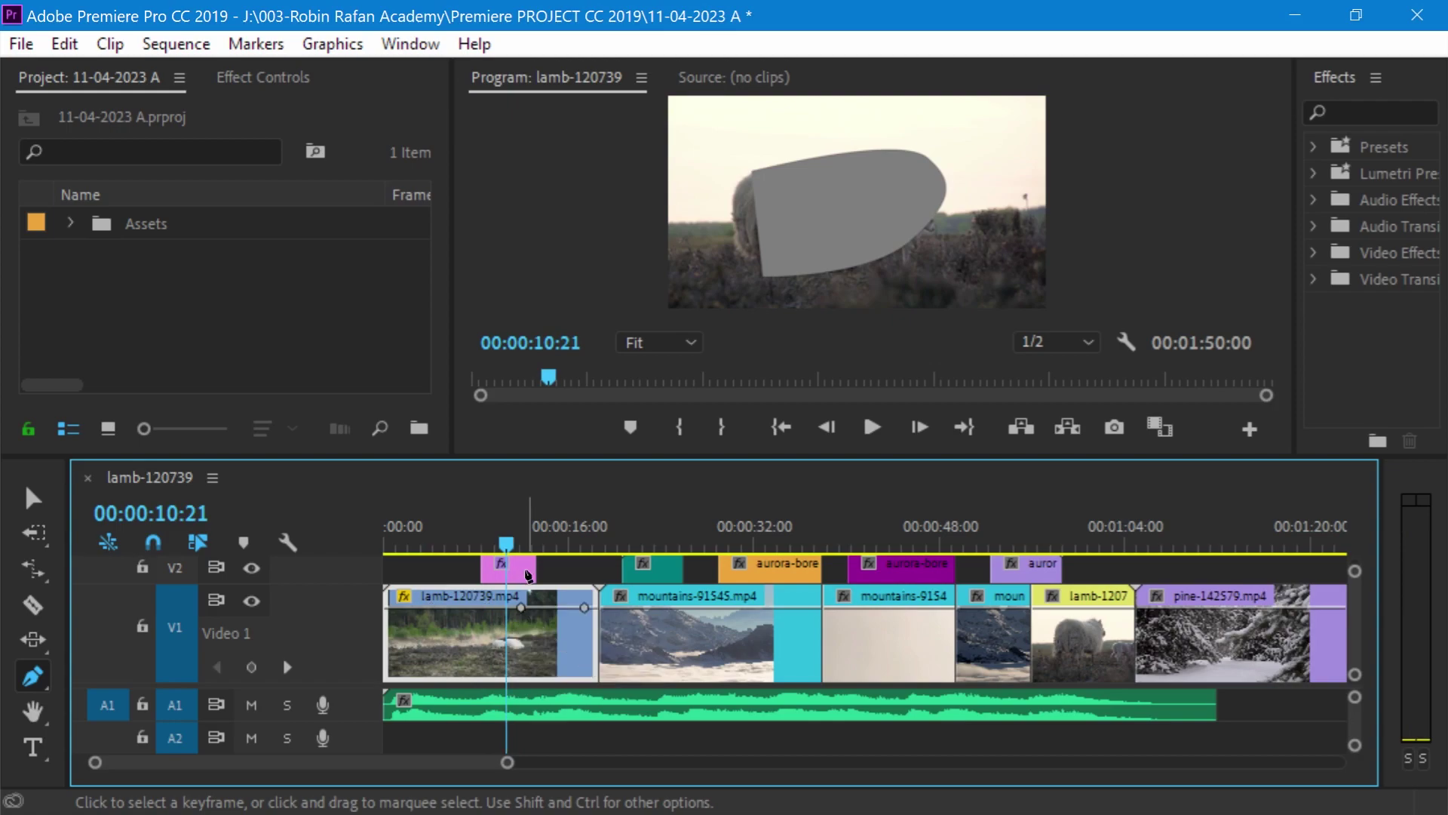
{"action": "key", "text": "ctrl+z"}
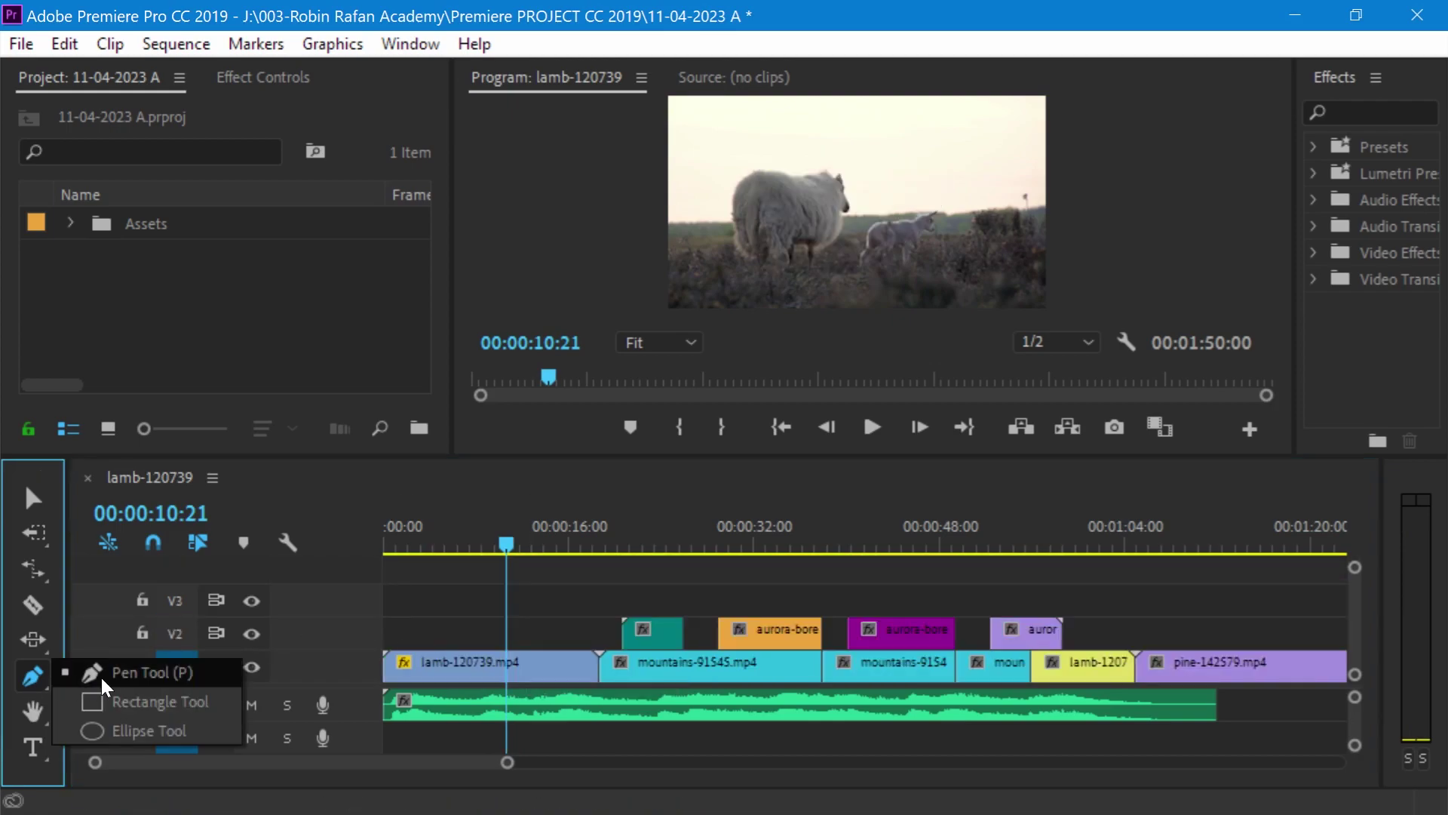
{"action": "left_click_drag", "start_coordinate": [24, 677], "coordinate": [143, 696]}
{"action": "left_click_drag", "start_coordinate": [695, 118], "coordinate": [850, 224]}
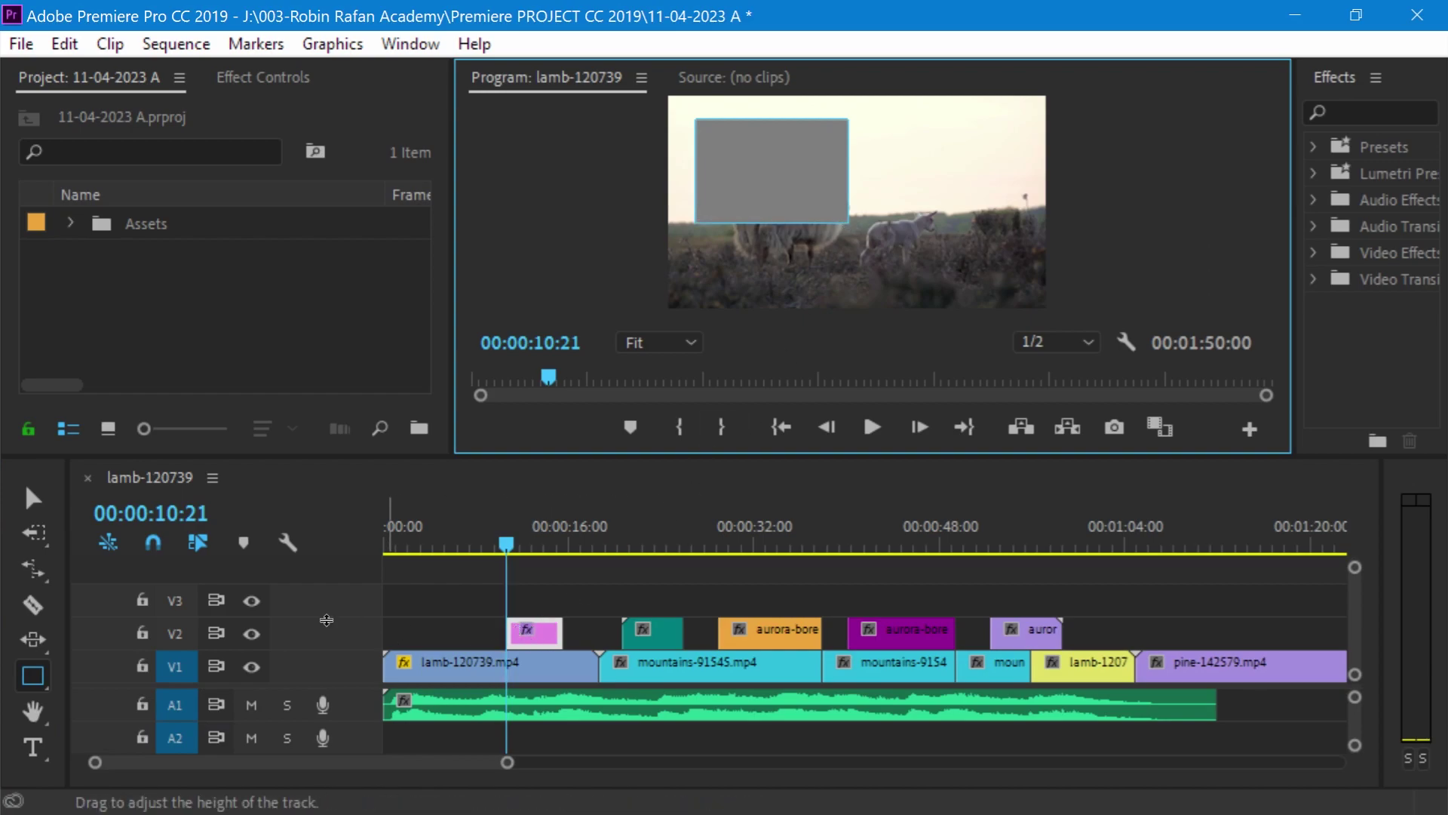
{"action": "left_click_drag", "start_coordinate": [35, 663], "coordinate": [138, 735]}
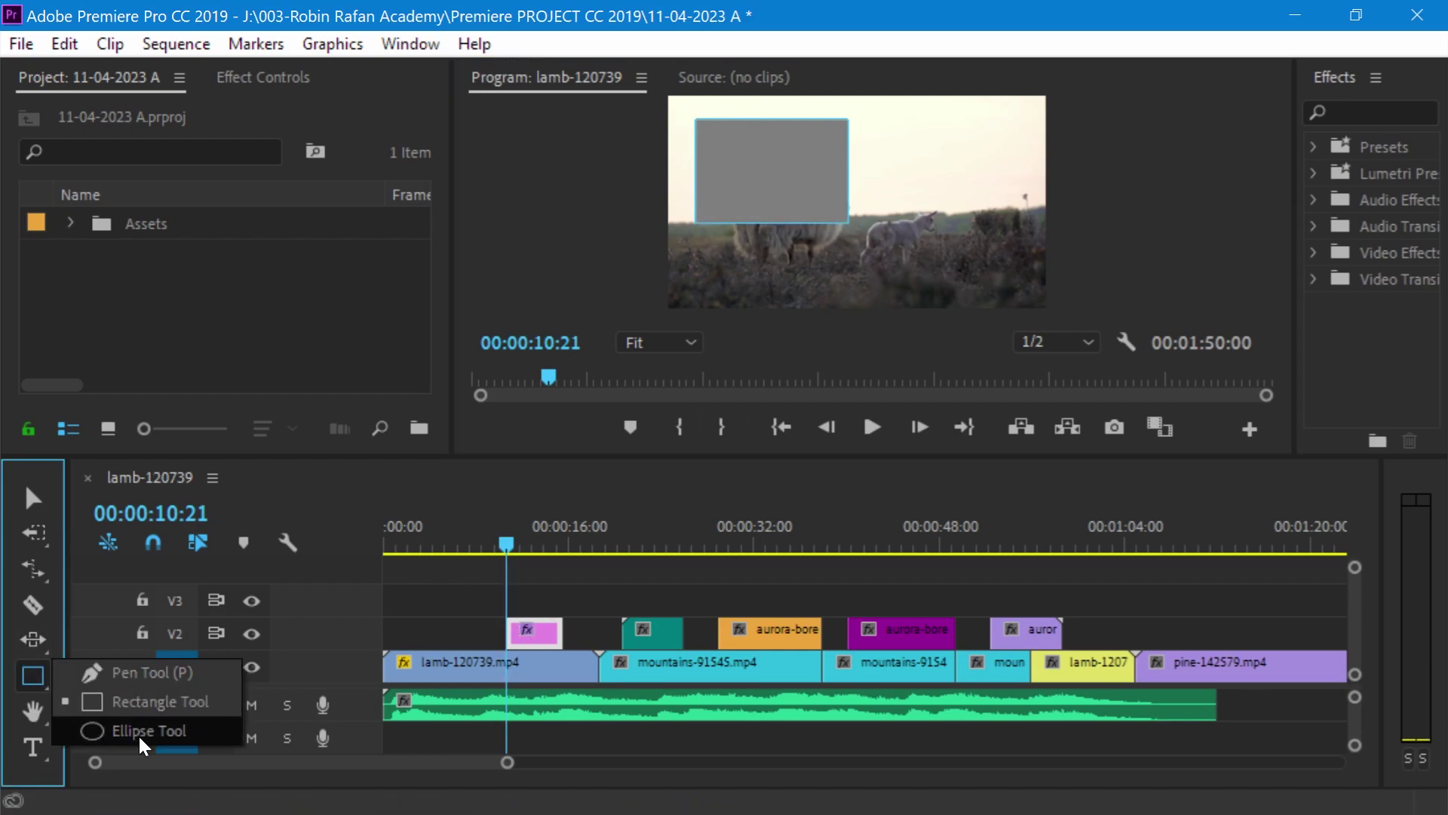
{"action": "left_click_drag", "start_coordinate": [908, 195], "coordinate": [1039, 280]}
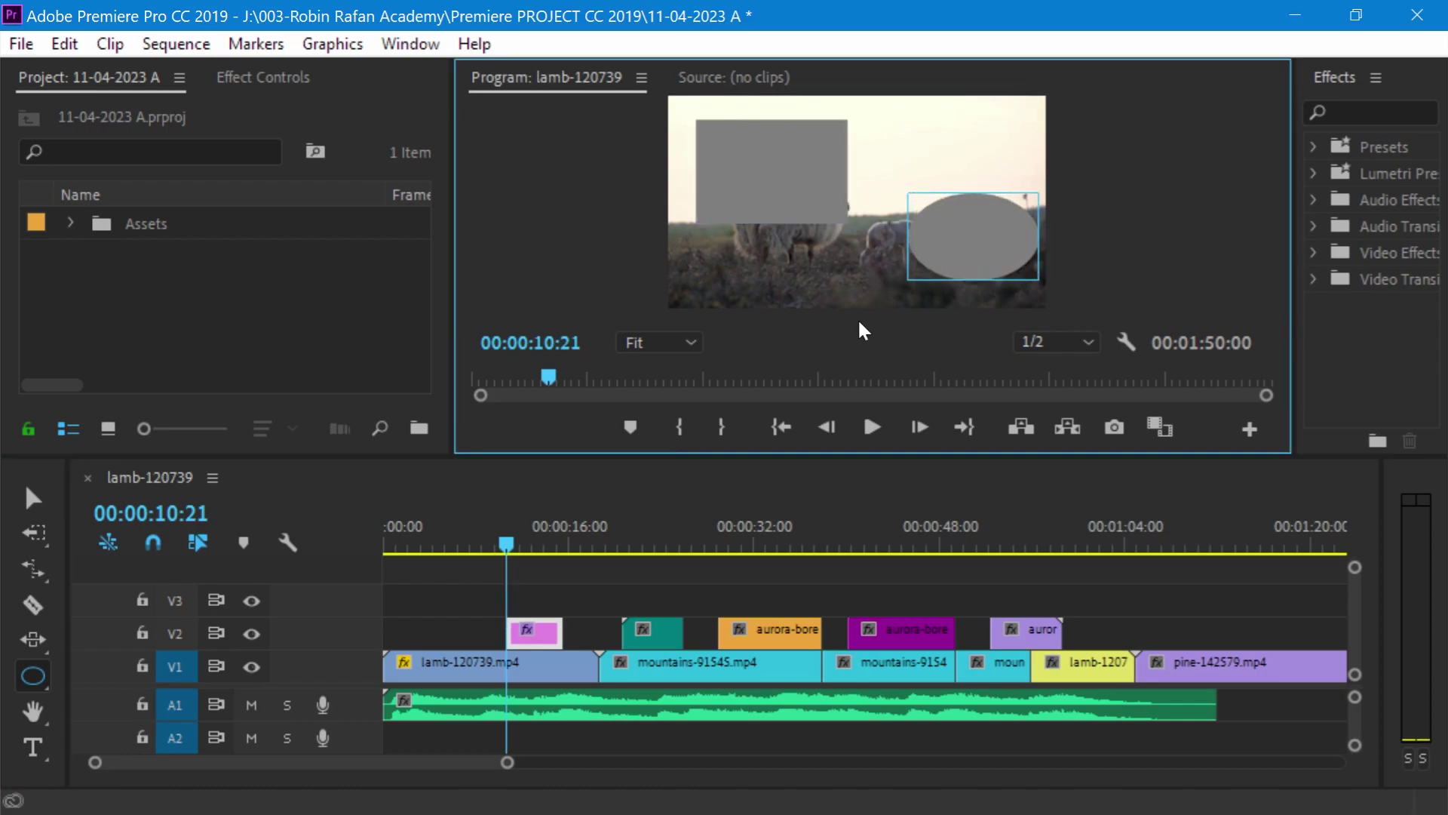
{"action": "key", "text": "ctrl+z"}
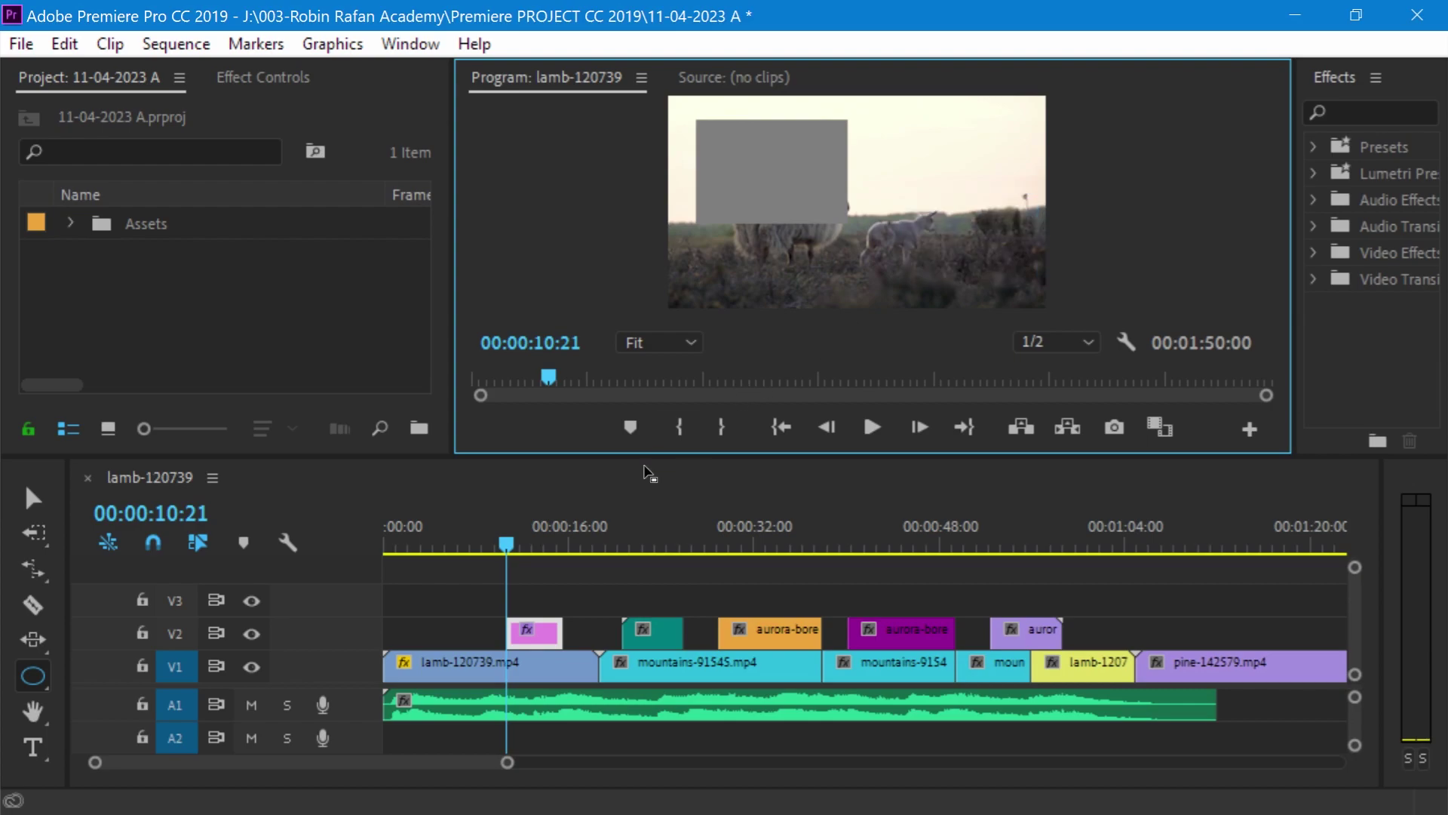
{"action": "left_click", "coordinate": [538, 632]}
{"action": "key", "text": "Delete"}
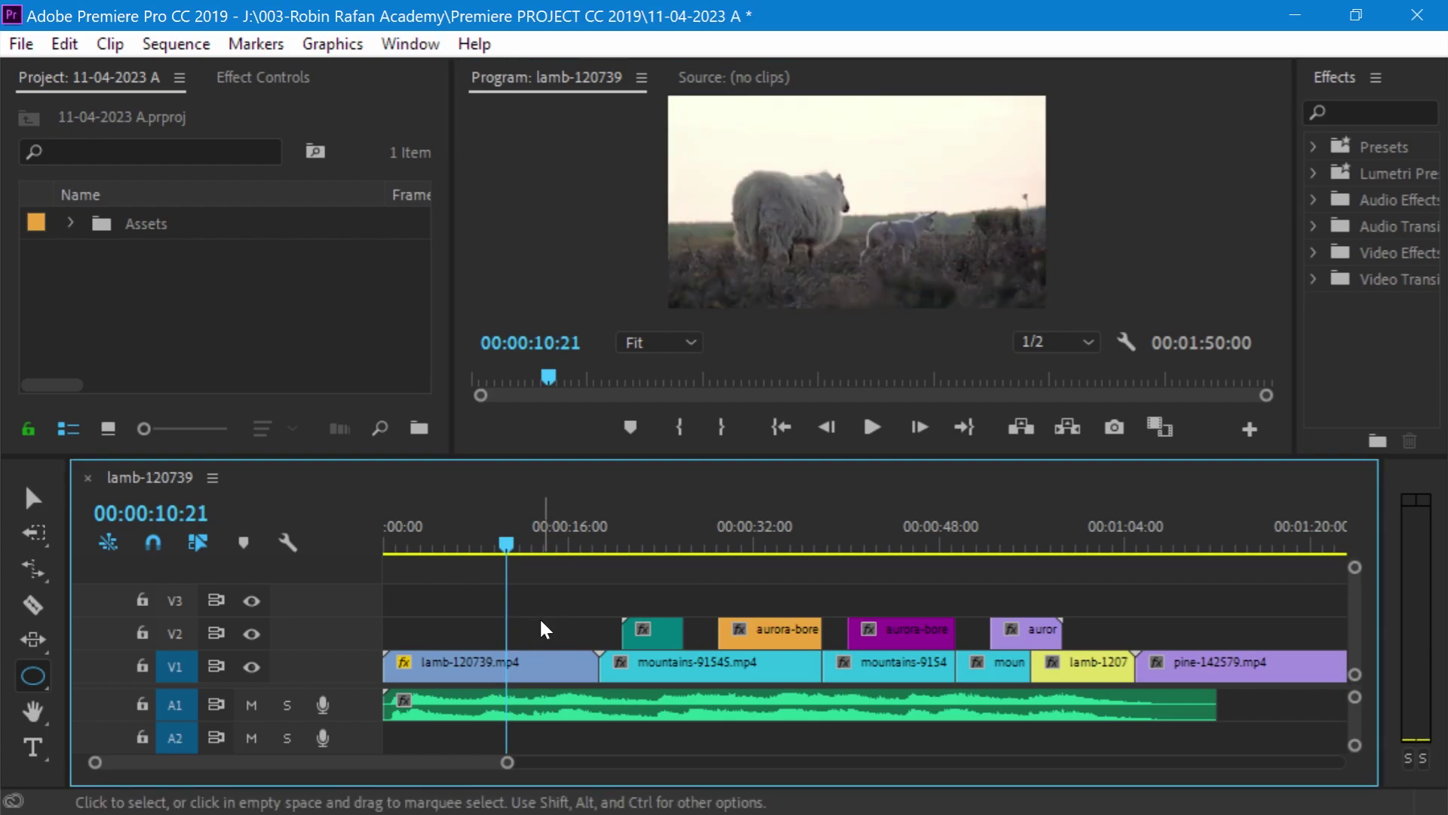
Step: Pan the timeline with the Hand tool, then zoom in three clicks on the mountains clip and back out one step
{"action": "left_click", "coordinate": [30, 713]}
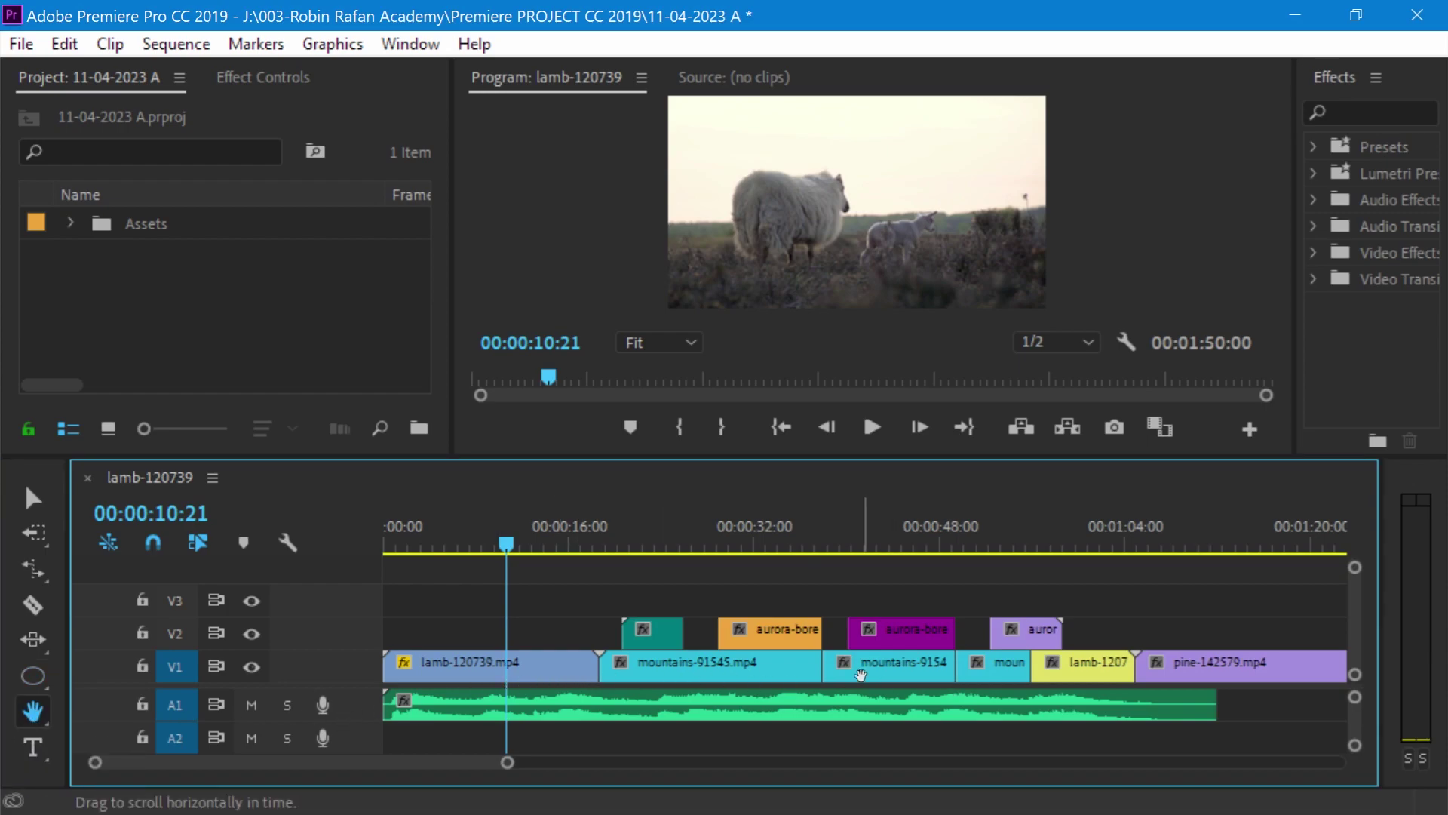
{"action": "mouse_move", "coordinate": [861, 674]}
{"action": "left_mouse_down"}
{"action": "mouse_move", "coordinate": [153, 714]}
{"action": "mouse_move", "coordinate": [963, 702]}
{"action": "left_mouse_up"}
{"action": "left_click", "coordinate": [33, 698]}
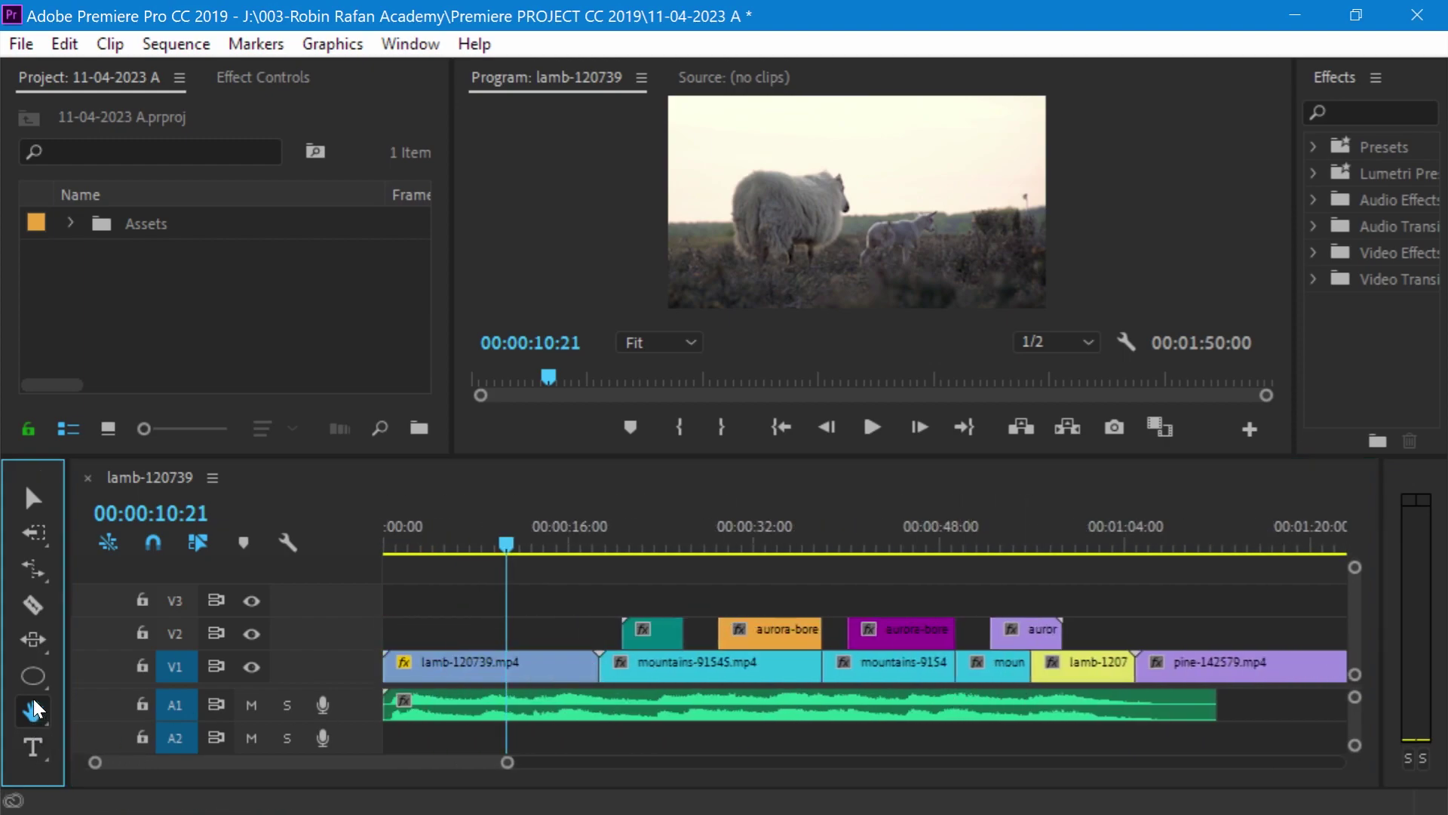
{"action": "left_click", "coordinate": [138, 733]}
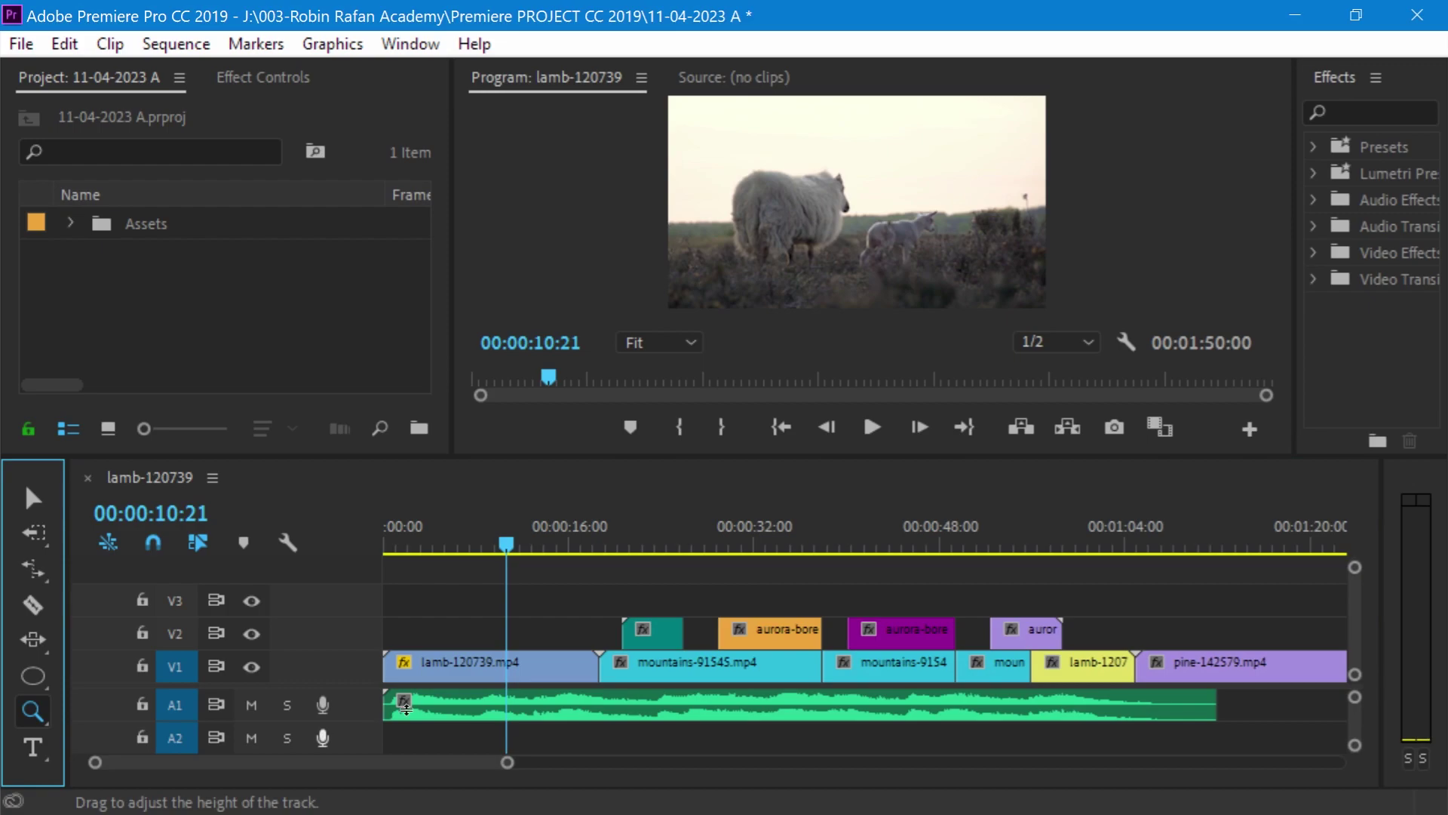
{"action": "left_click", "coordinate": [608, 667]}
{"action": "left_click", "coordinate": [608, 667]}
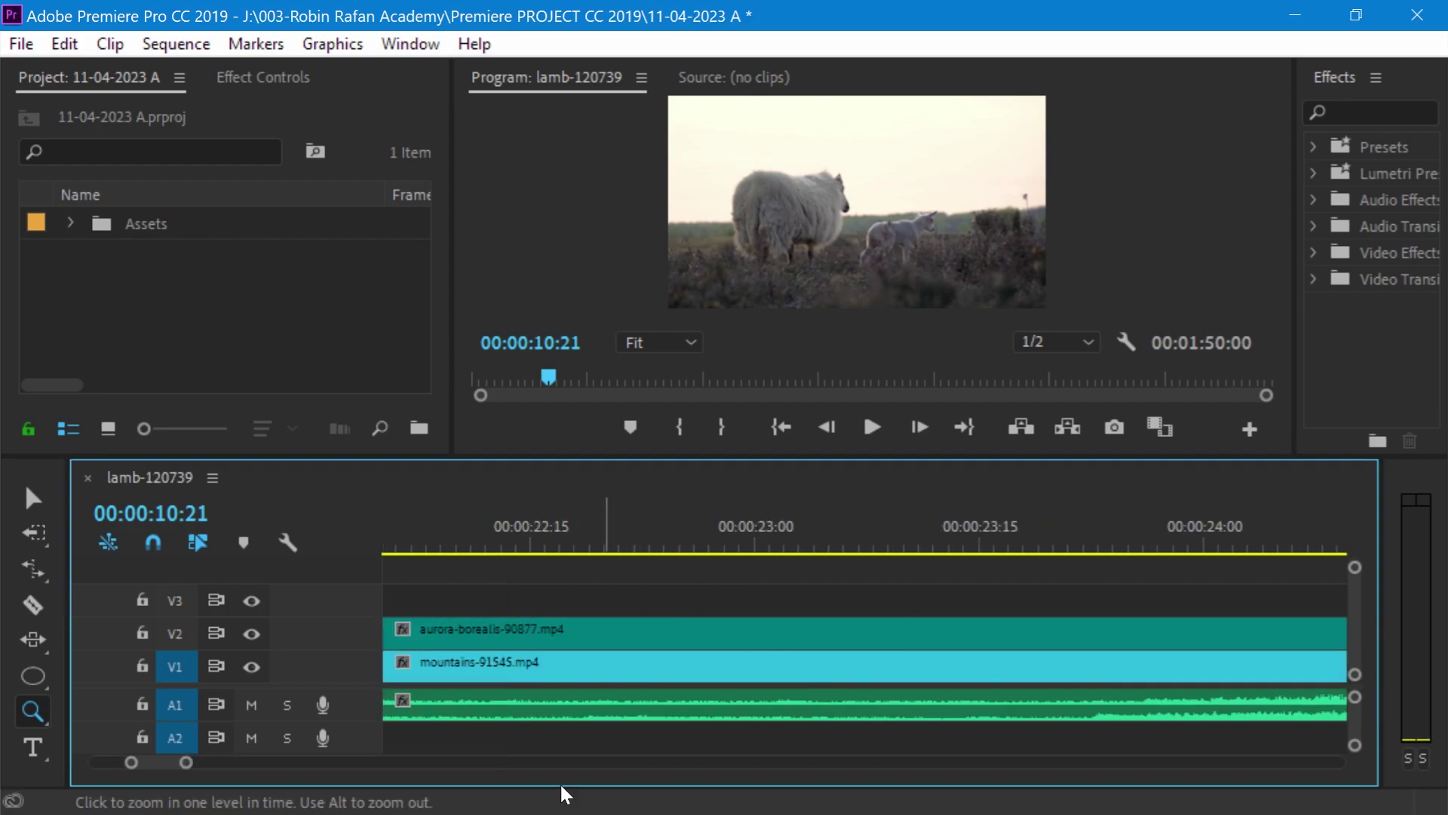
{"action": "left_click", "coordinate": [646, 659]}
{"action": "left_click", "coordinate": [785, 605], "text": "alt"}
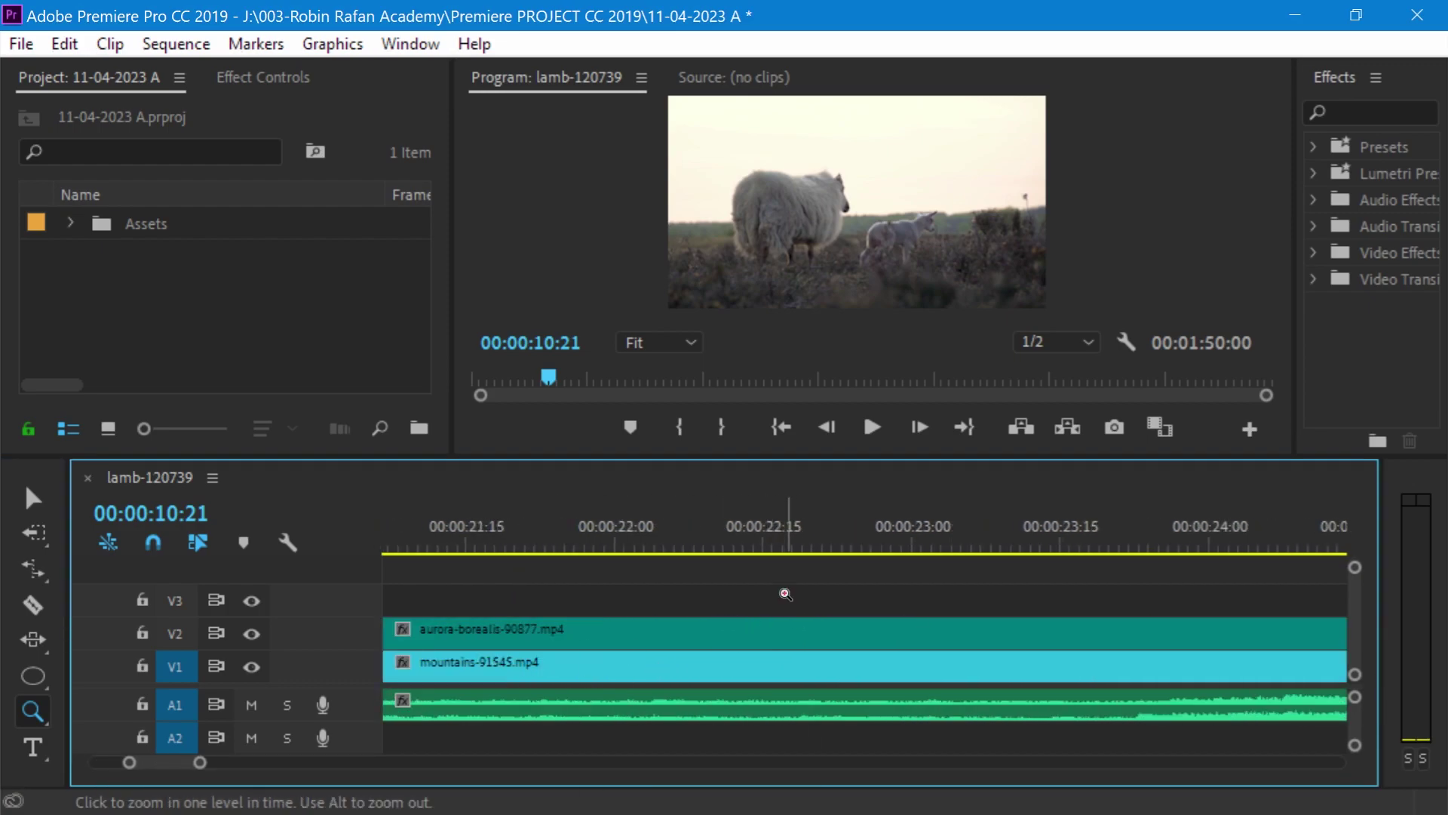
{"action": "left_click_drag", "start_coordinate": [200, 762], "coordinate": [456, 762]}
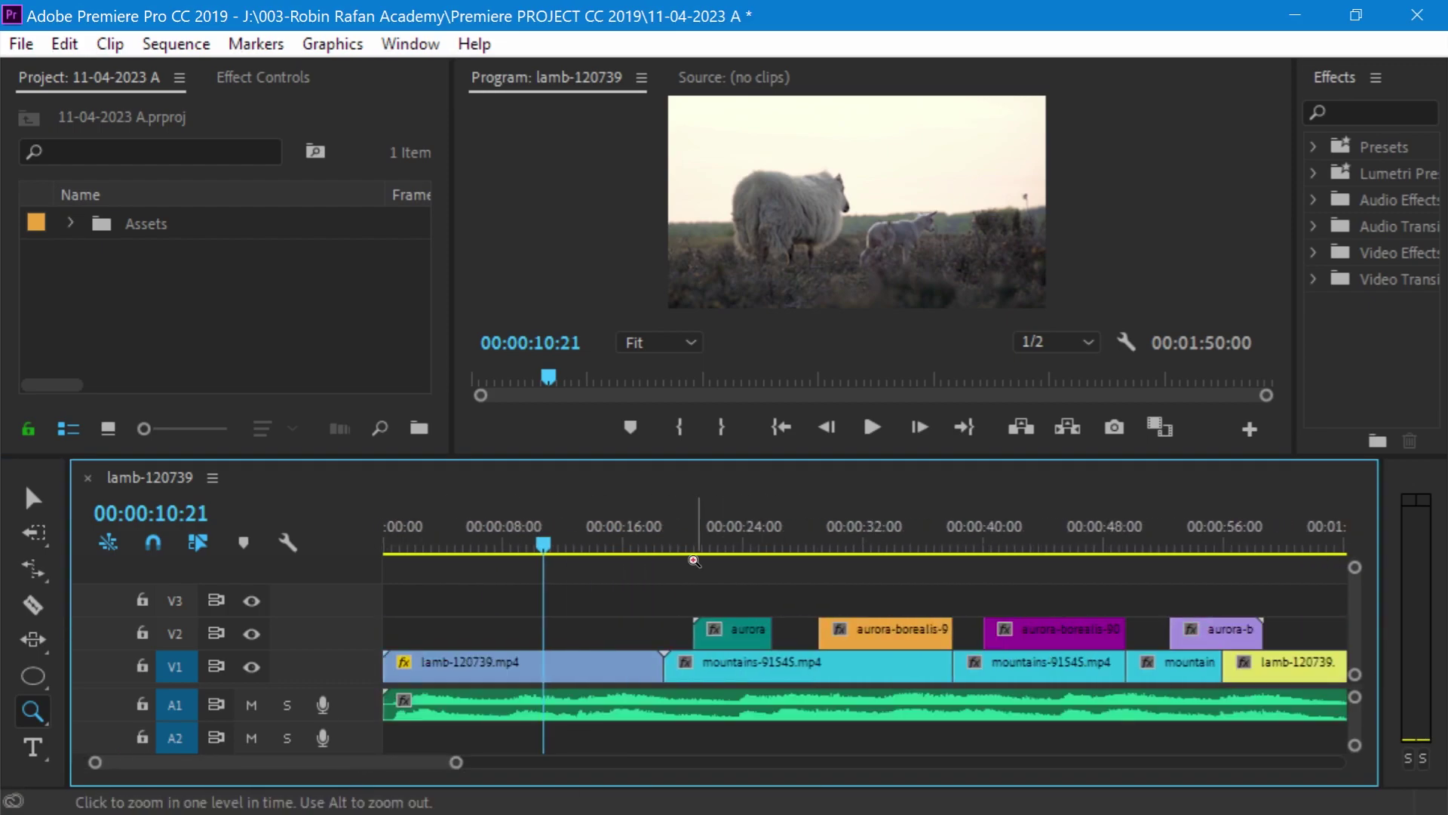
{"action": "left_click", "coordinate": [31, 743]}
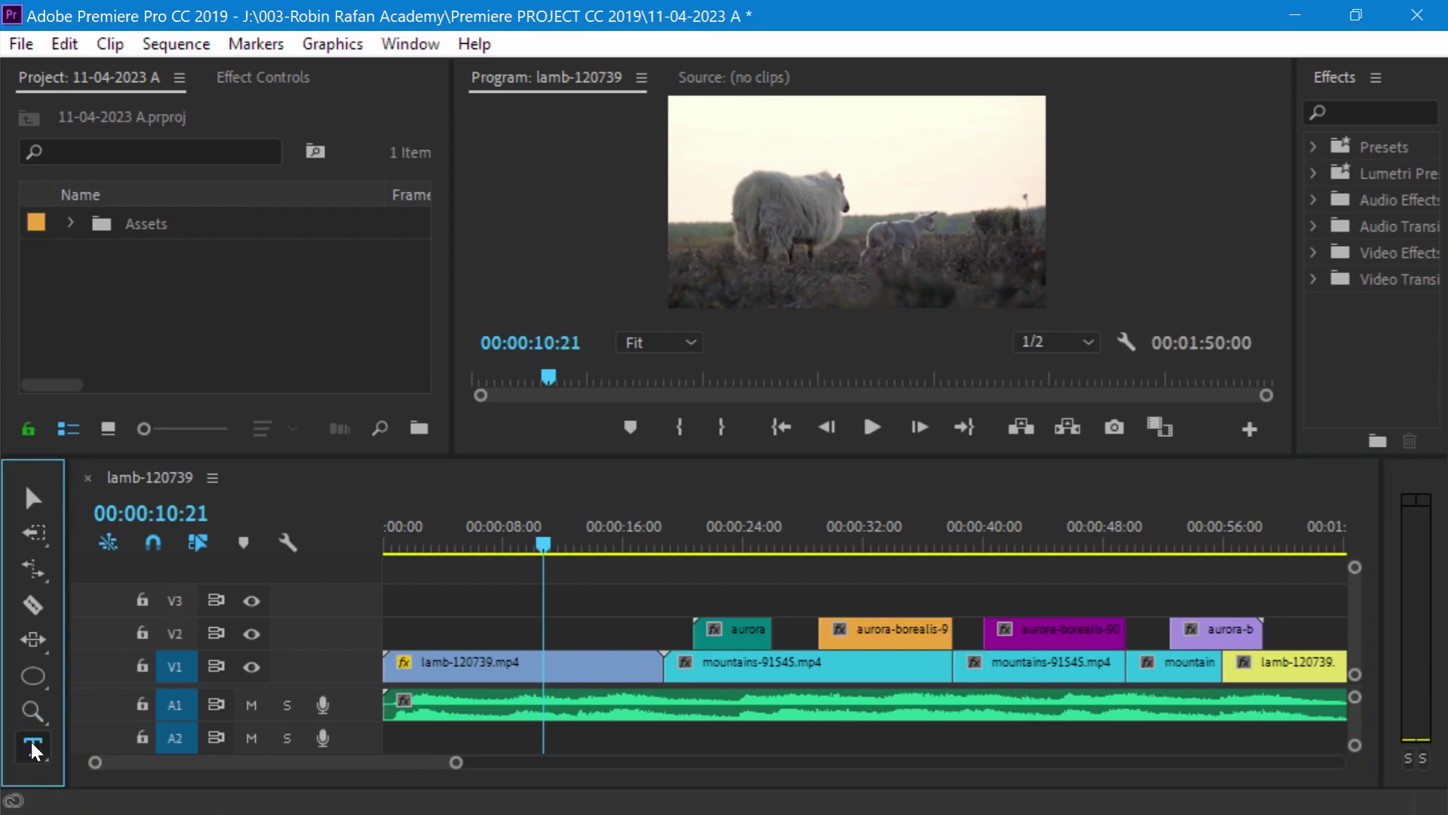
{"action": "left_click", "coordinate": [775, 203]}
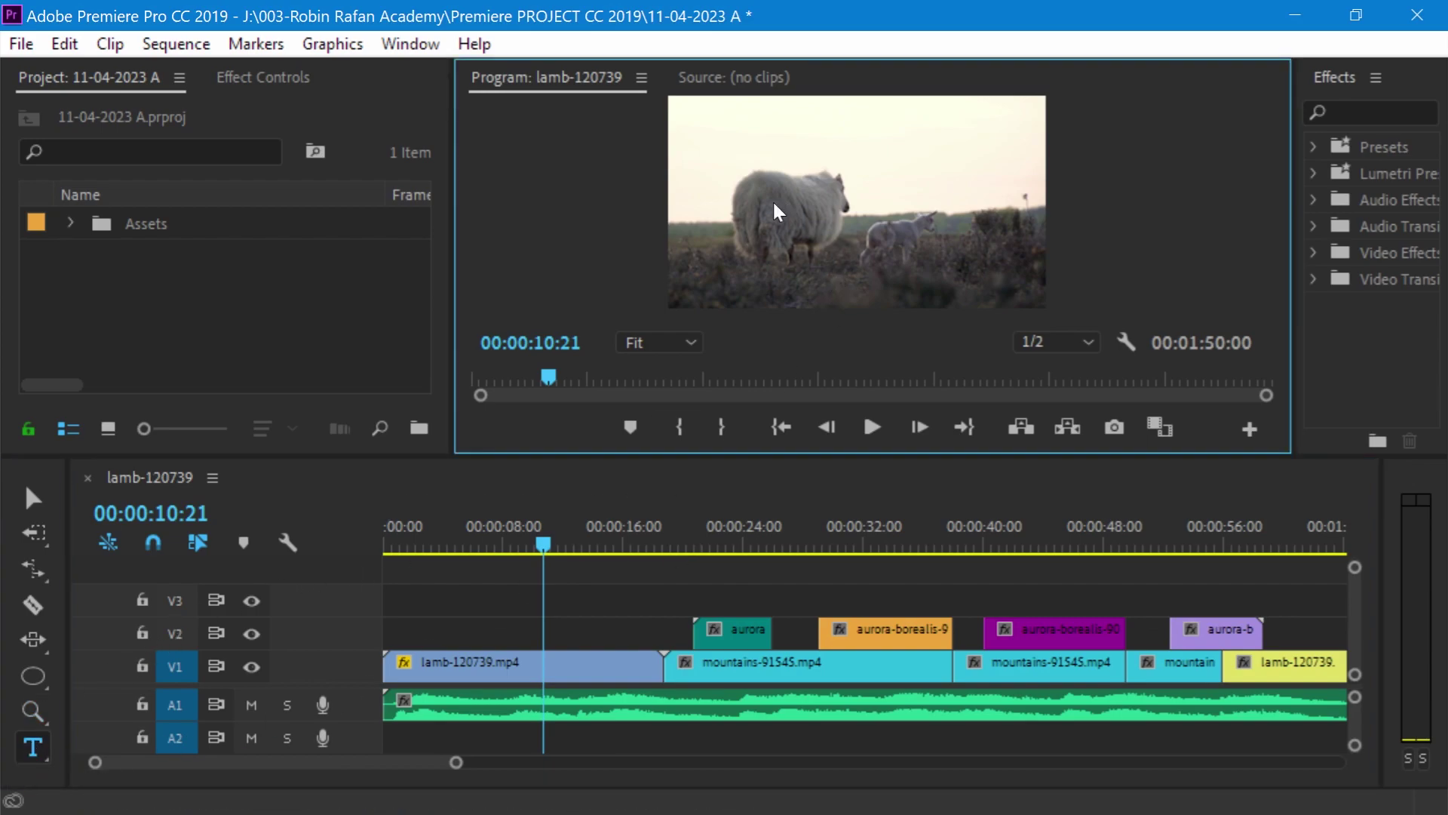
{"action": "left_click", "coordinate": [773, 200]}
{"action": "type", "text": "LAMBS IN"}
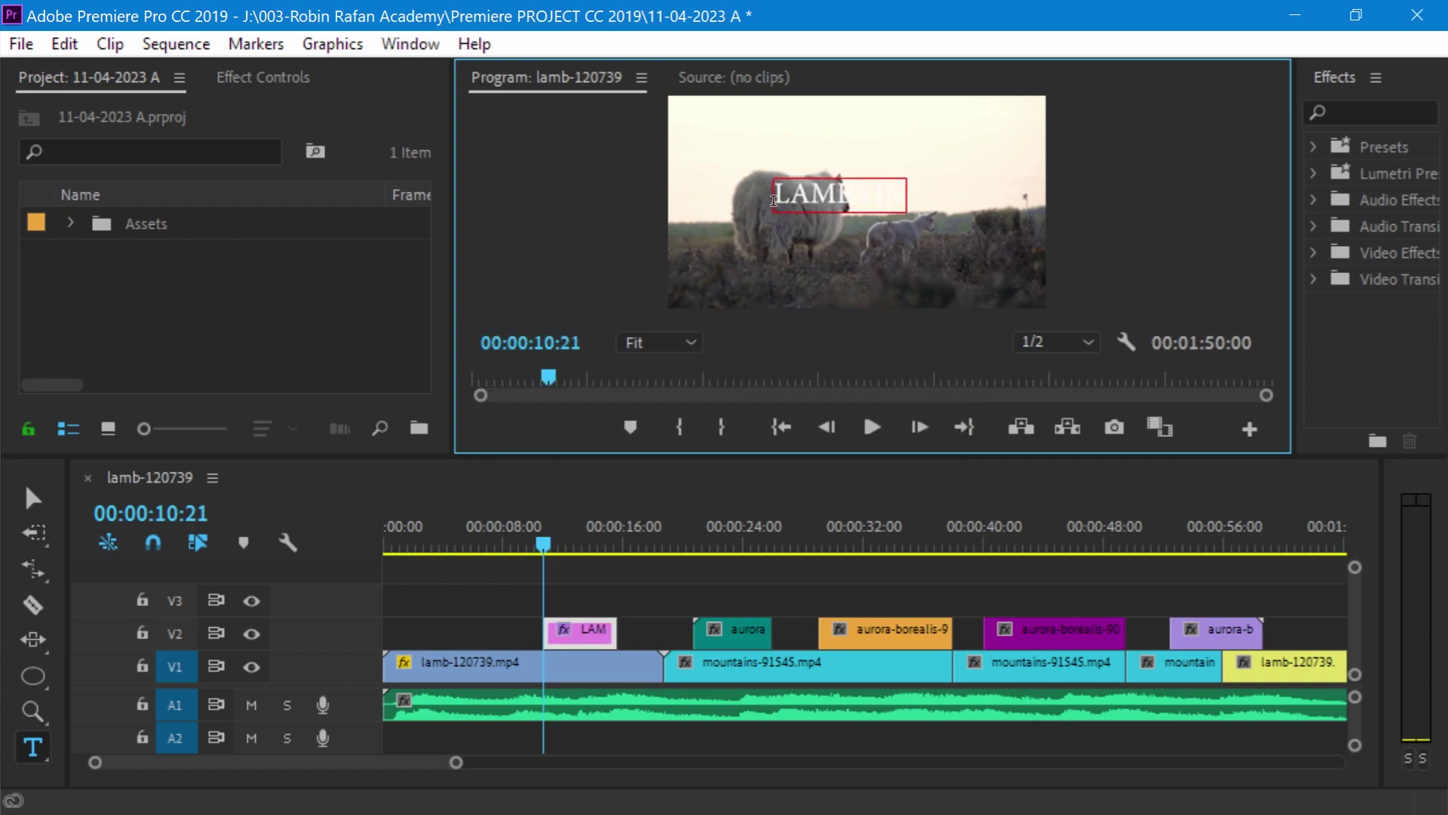
{"action": "type", "text": " THE WORLD"}
{"action": "key", "text": "Escape"}
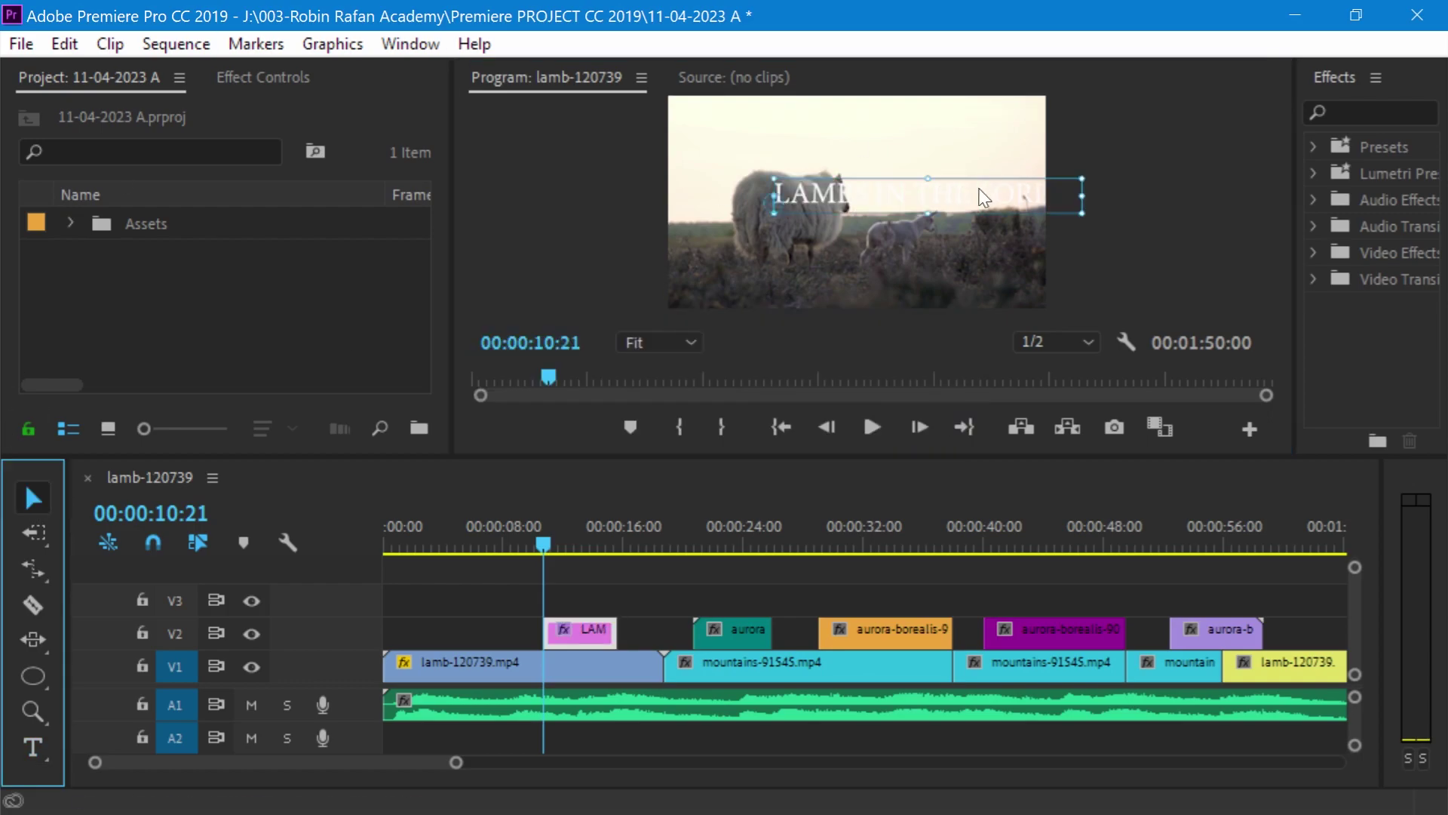
{"action": "left_click_drag", "start_coordinate": [985, 197], "coordinate": [901, 215]}
{"action": "left_click", "coordinate": [263, 77]}
{"action": "left_click", "coordinate": [30, 377]}
{"action": "scroll", "coordinate": [130, 352], "scroll_direction": "down", "scroll_amount": 2}
{"action": "left_click", "coordinate": [134, 350]}
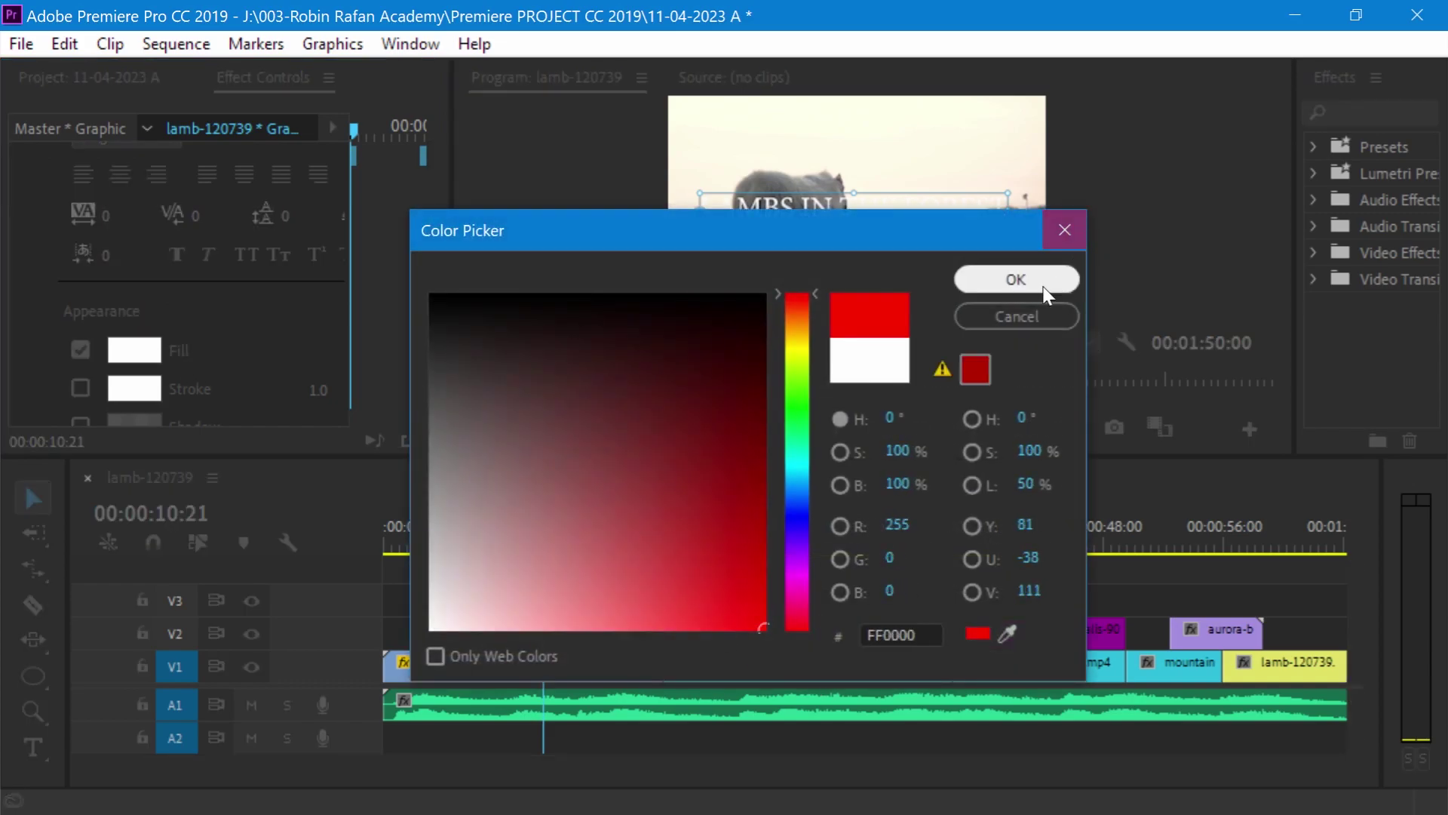
{"action": "left_click", "coordinate": [1047, 287]}
{"action": "key", "text": "Delete"}
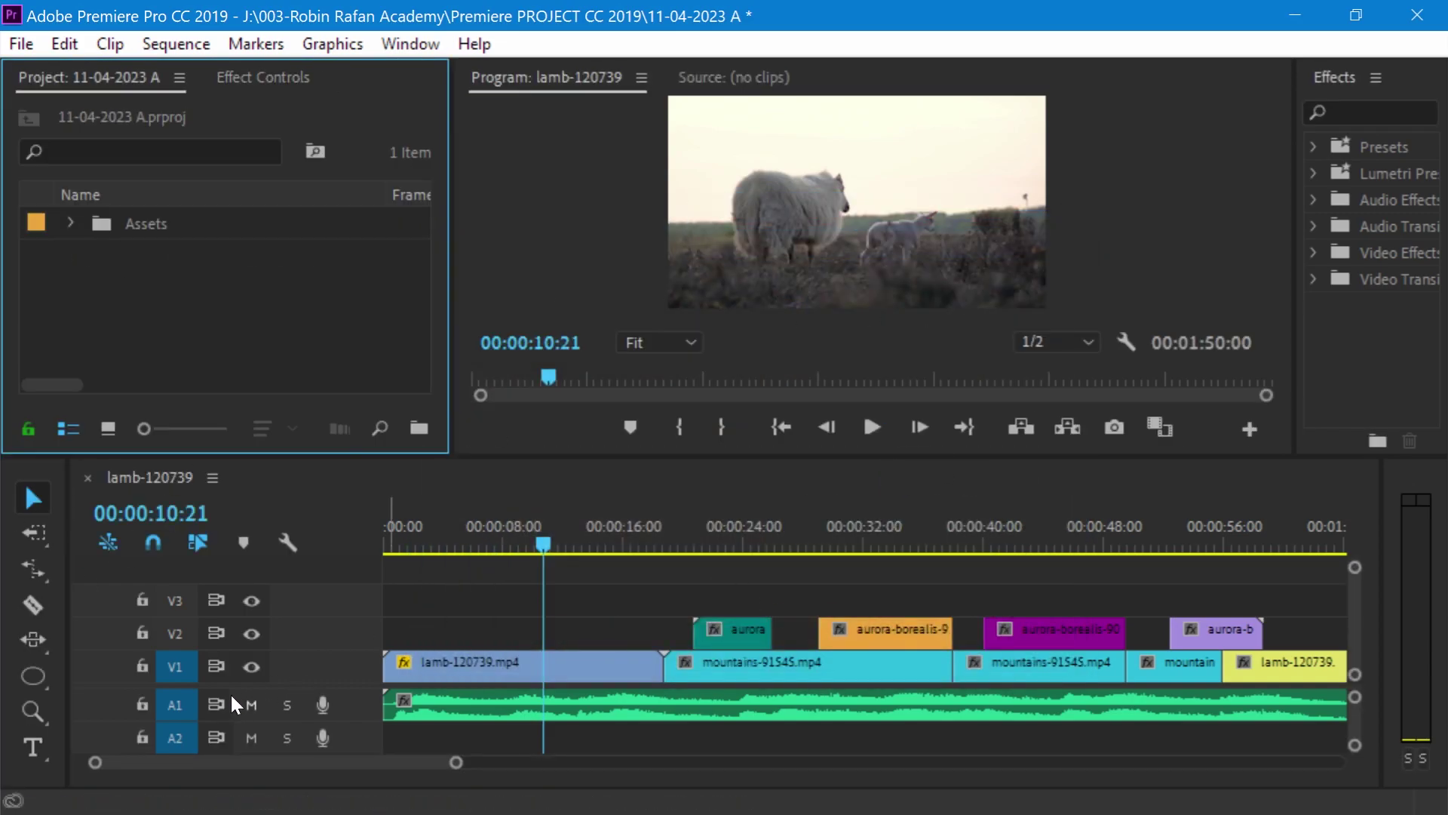
{"action": "left_click", "coordinate": [33, 745]}
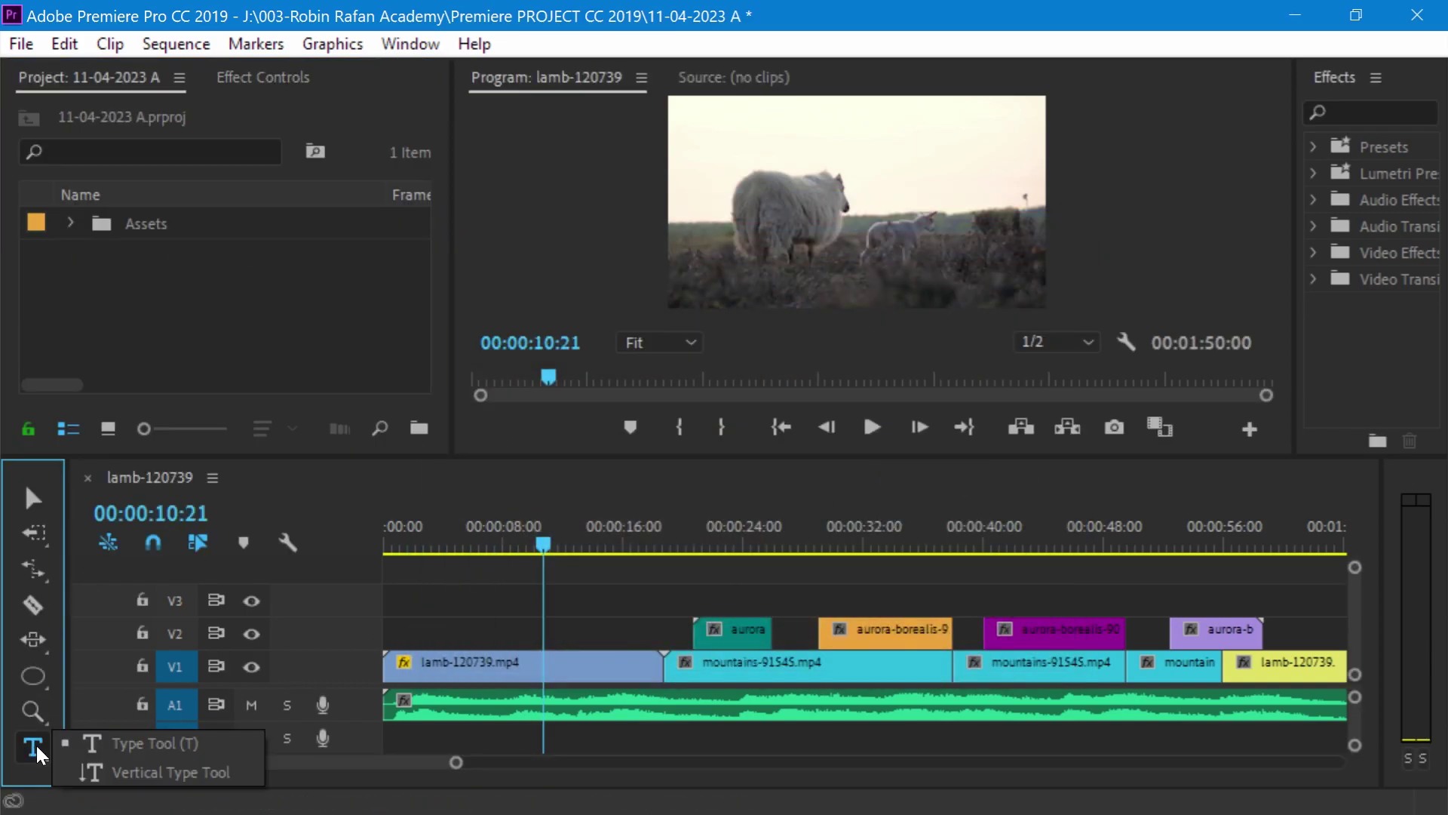
Step: Place a vertical 'LAMS IN FOREST' title on the left of the lamb footage, then select it to view its settings
{"action": "left_click", "coordinate": [98, 771]}
{"action": "left_click", "coordinate": [785, 159]}
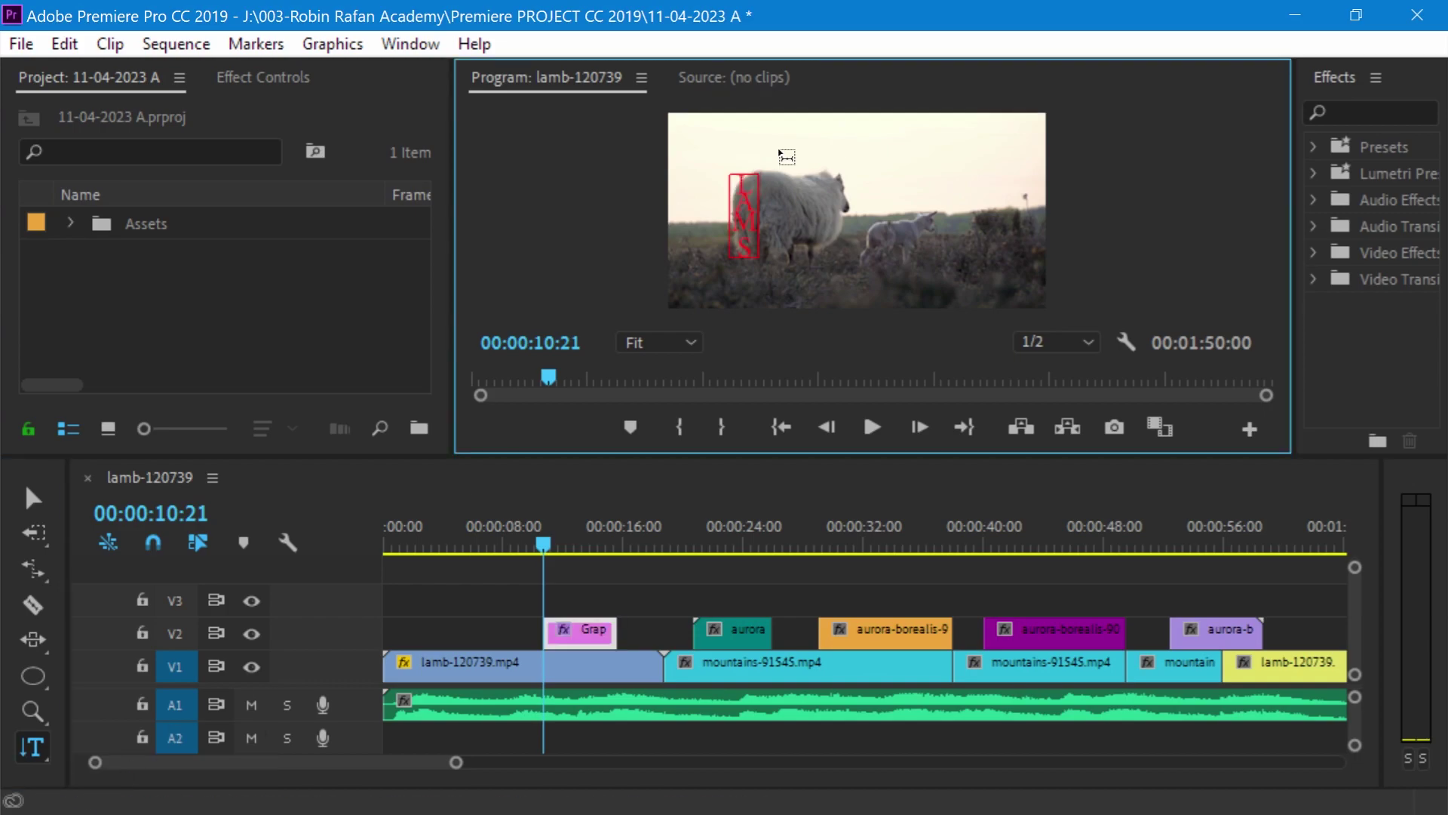
{"action": "key", "text": "Escape"}
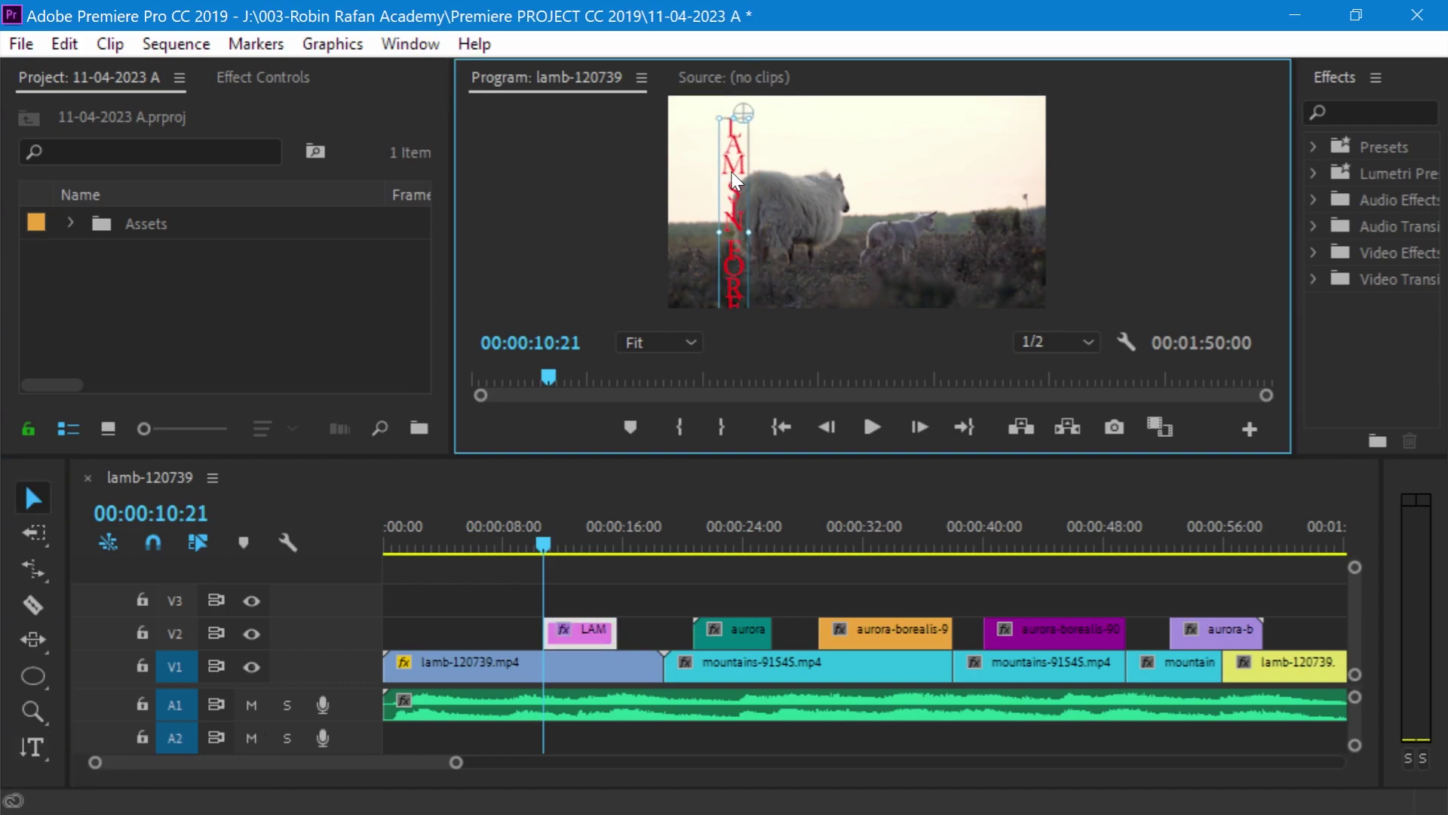
{"action": "left_click", "coordinate": [263, 77]}
{"action": "scroll", "coordinate": [246, 300], "scroll_direction": "down", "scroll_amount": 3}
{"action": "scroll", "coordinate": [246, 300], "scroll_direction": "down", "scroll_amount": 5}
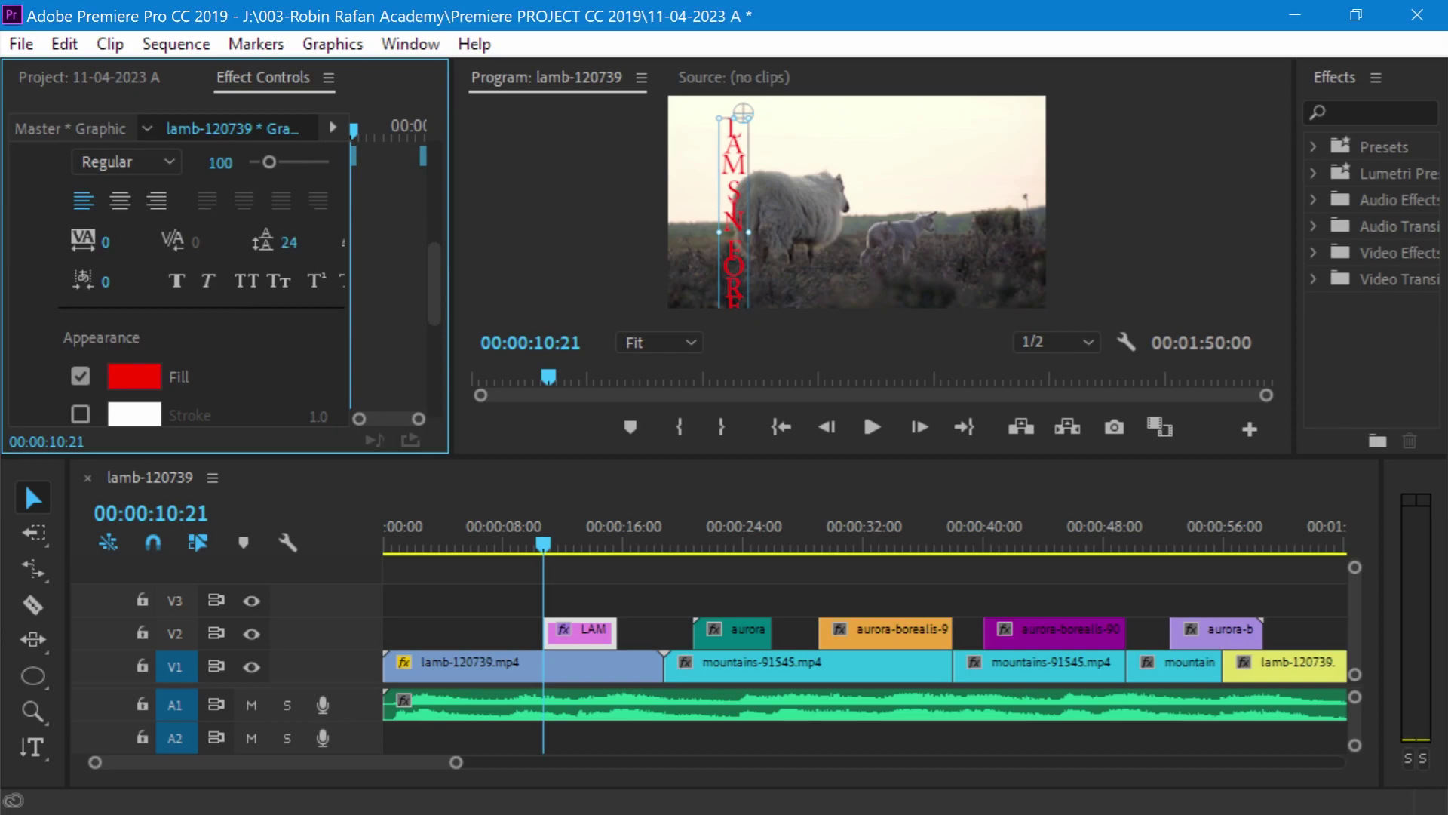